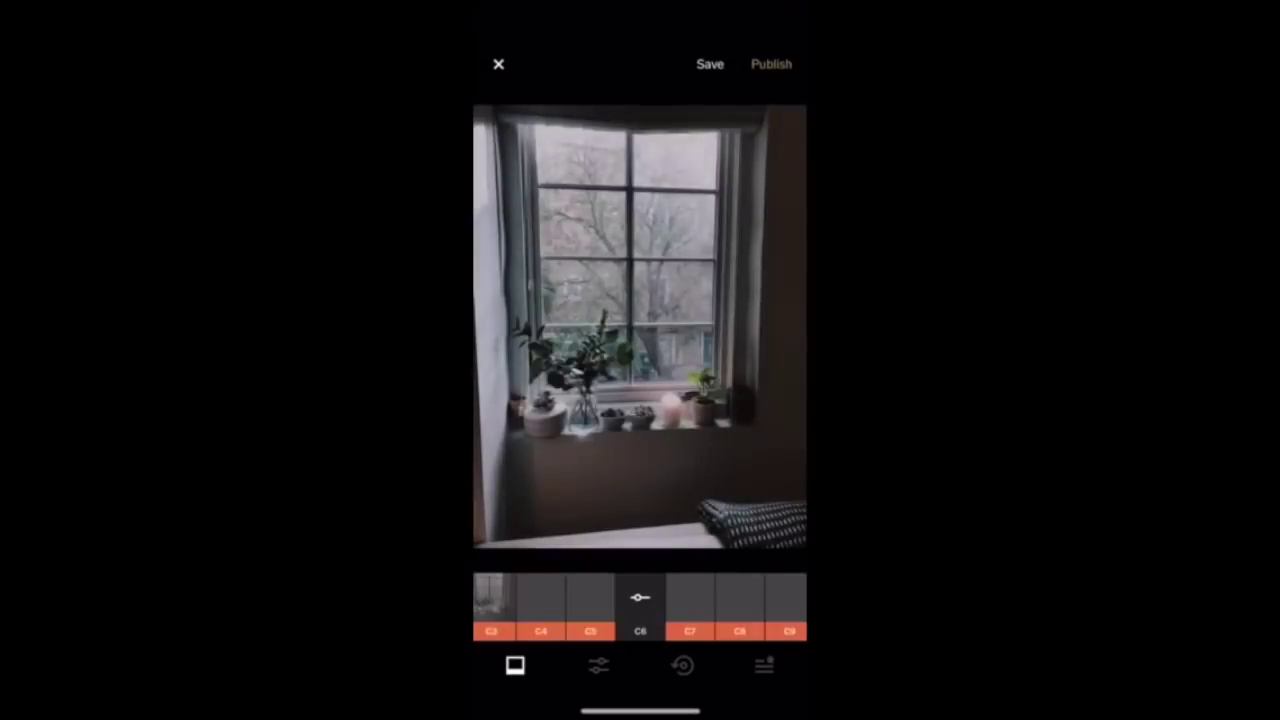
- Raise the exposure of the window photo strongly to brighten it
left_click(598, 665)
left_click(523, 600)
left_click_drag(640, 618, 736, 618)
left_click(781, 665)
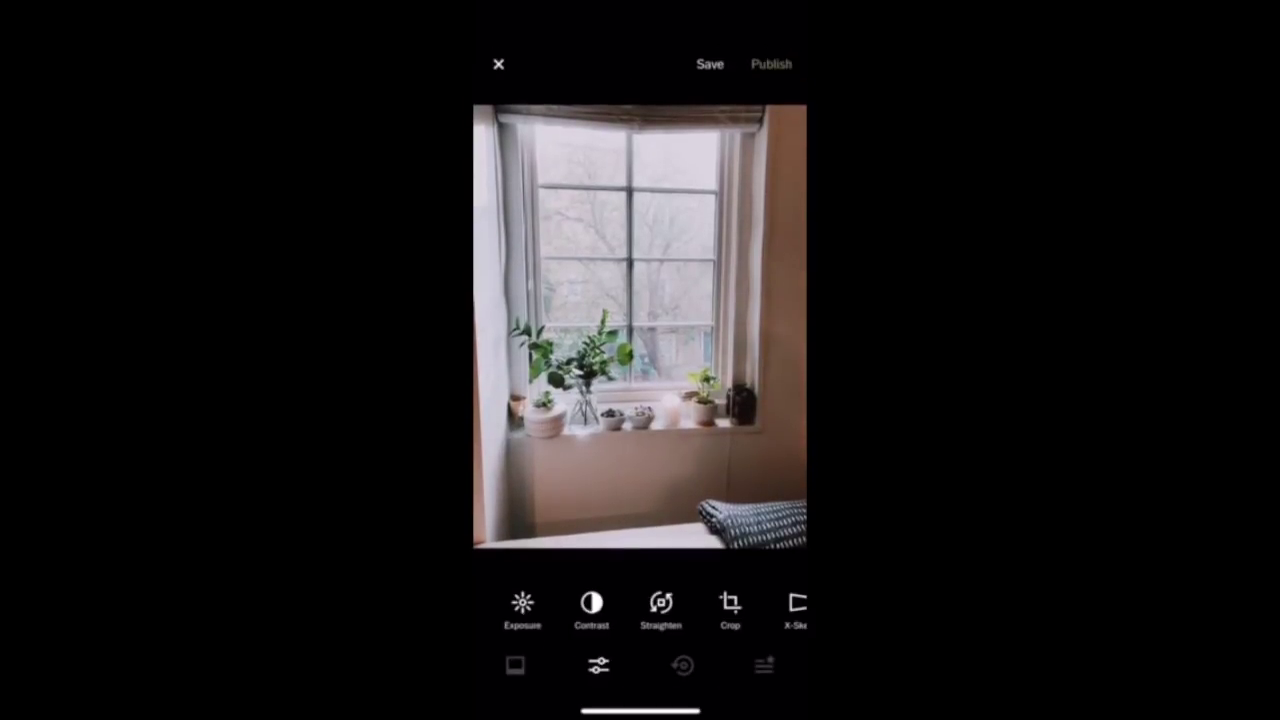
- Open the strength adjustment of the C6 preset on the window photo and accept it
left_click(515, 665)
left_click(640, 605)
left_click(780, 663)
- Set the window photo's contrast to -0.6
left_click(598, 665)
left_click(591, 605)
left_click_drag(640, 618, 624, 618)
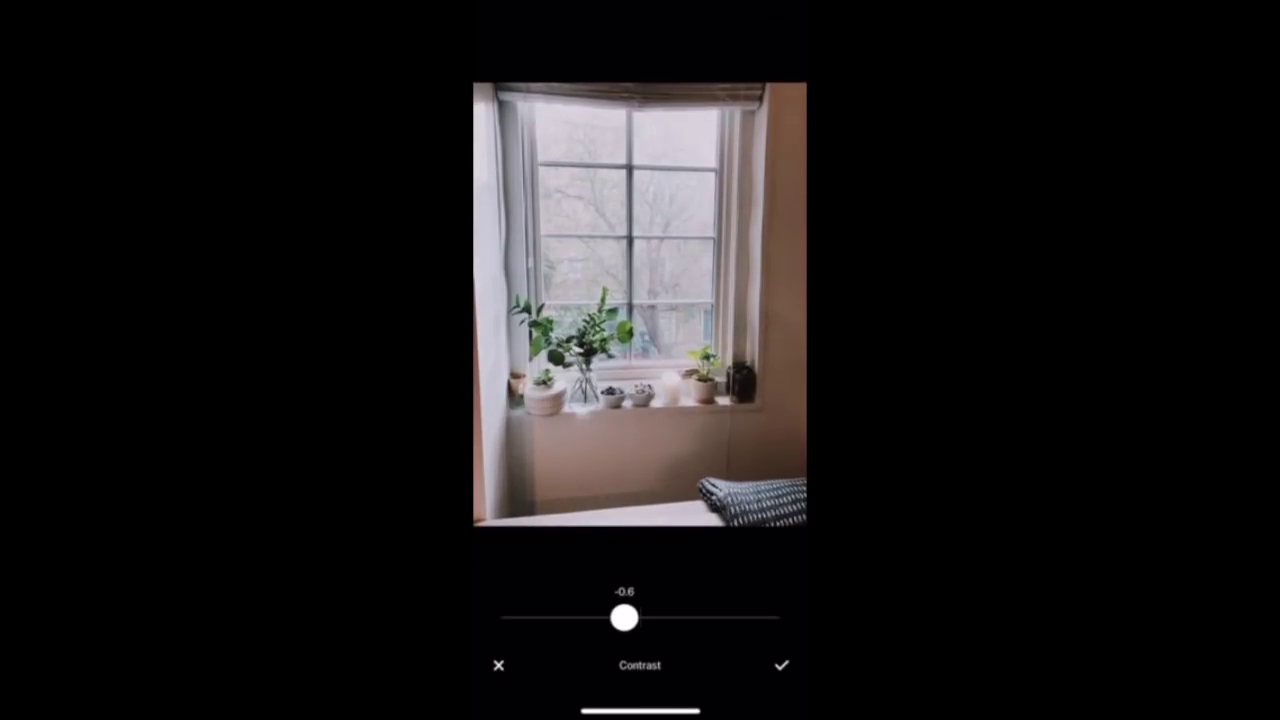
left_click(781, 665)
- Set the window photo's shadows adjustment to +1.1
left_click_drag(740, 605, 500, 605)
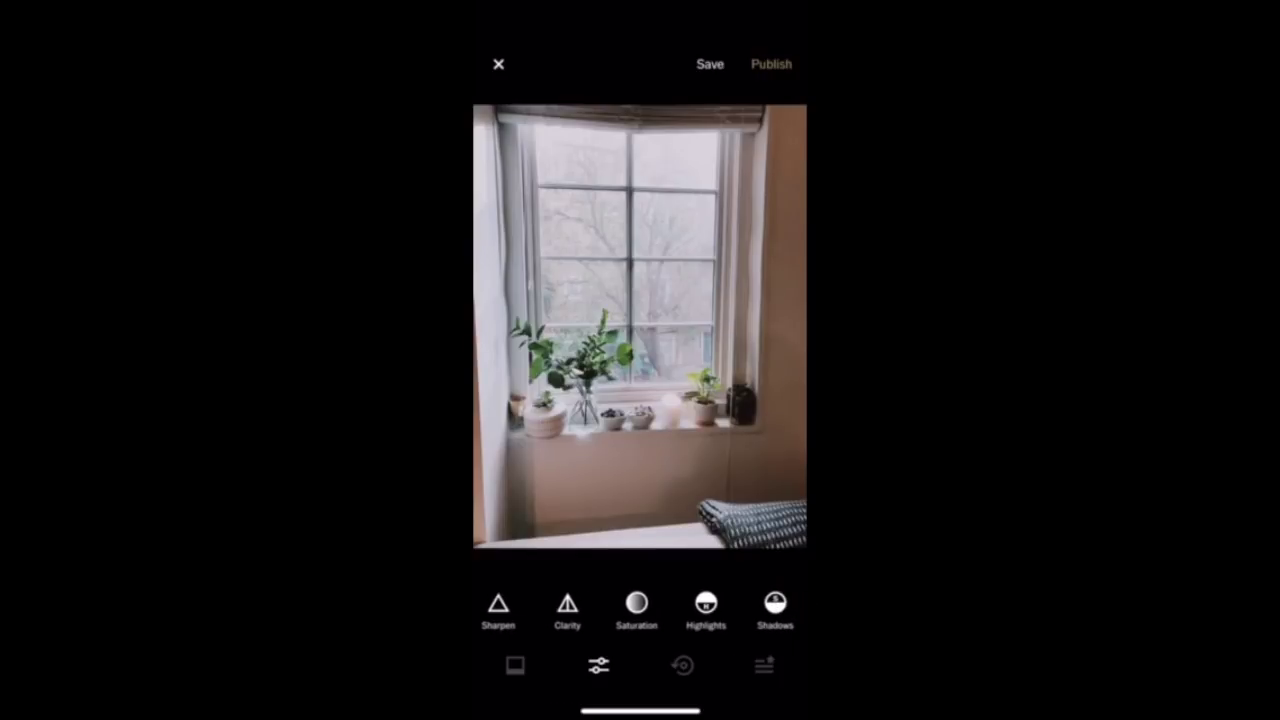
left_click(775, 605)
left_click_drag(501, 618, 527, 618)
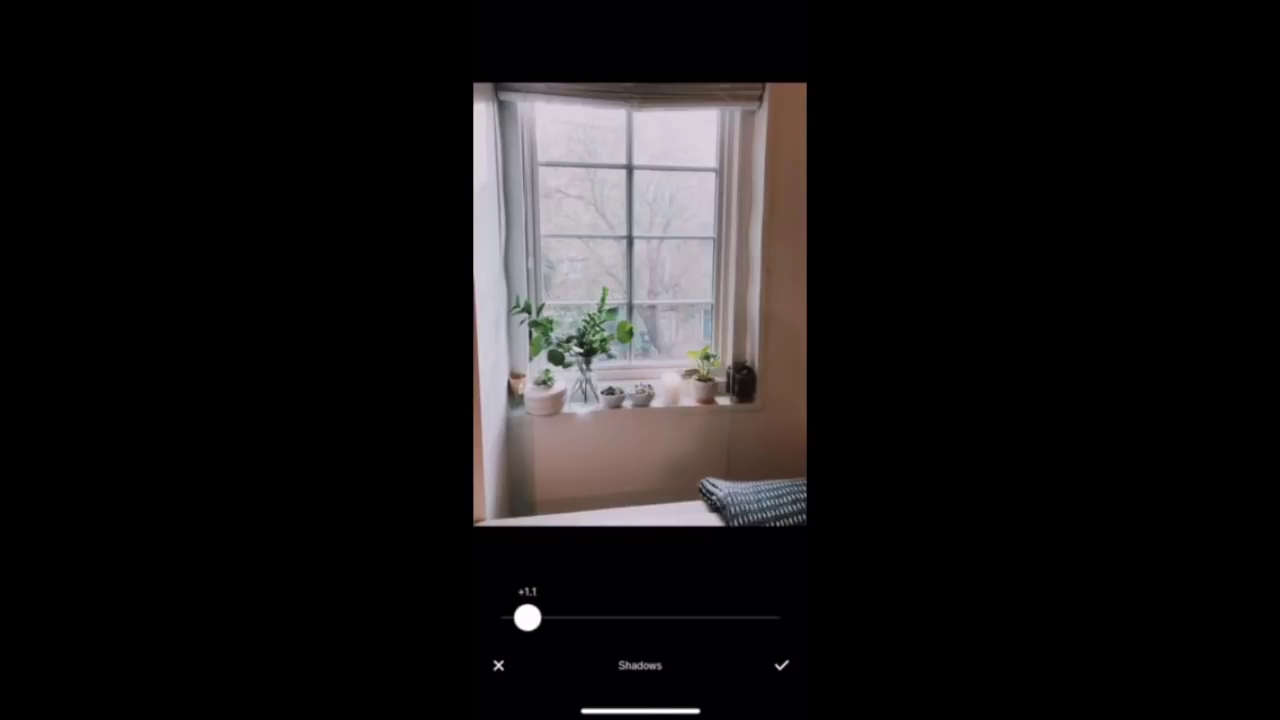
left_click(781, 665)
- Increase the window photo's highlights adjustment slightly
left_click(706, 605)
left_click_drag(597, 618, 620, 618)
left_click(781, 665)
- Cool the window photo's color temperature slightly
left_click_drag(700, 605, 436, 605)
left_click(577, 602)
mouse_move(631, 618)
left_mouse_down()
mouse_move(608, 618)
mouse_move(620, 618)
left_mouse_up()
left_click(781, 665)
- In the HSL adjustment, lower the reds' saturation, raise their lightness, and shift the greens' hue upward
left_click_drag(760, 605, 500, 605)
left_click_drag(700, 605, 600, 605)
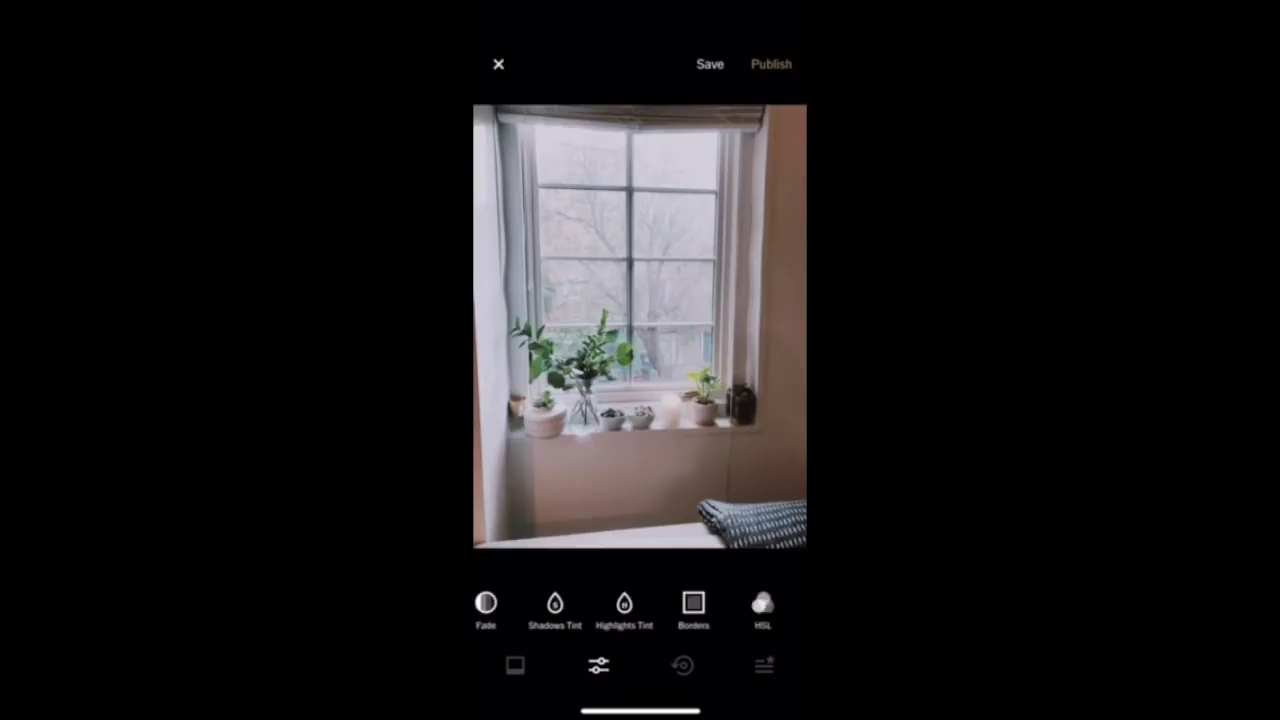
left_click(757, 603)
left_click_drag(640, 524, 612, 524)
left_click_drag(640, 567, 682, 567)
left_click(668, 616)
left_click_drag(640, 482, 740, 482)
- Lower the saturation and raise the lightness of the blues in the HSL adjustment and accept the changes
left_click(723, 616)
left_click_drag(640, 524, 566, 524)
left_click_drag(640, 567, 706, 567)
left_click(781, 665)
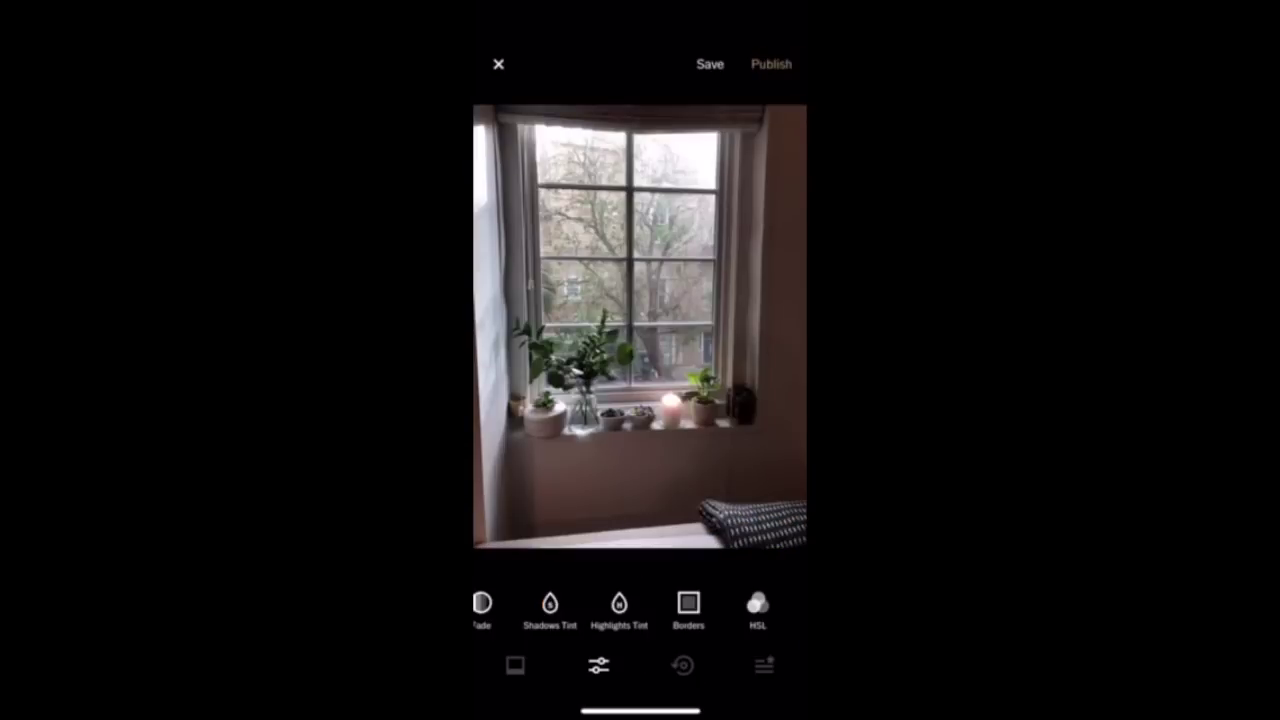
- Apply a purple Highlights Tint of +0.7 and save the edited window photo
left_click(619, 603)
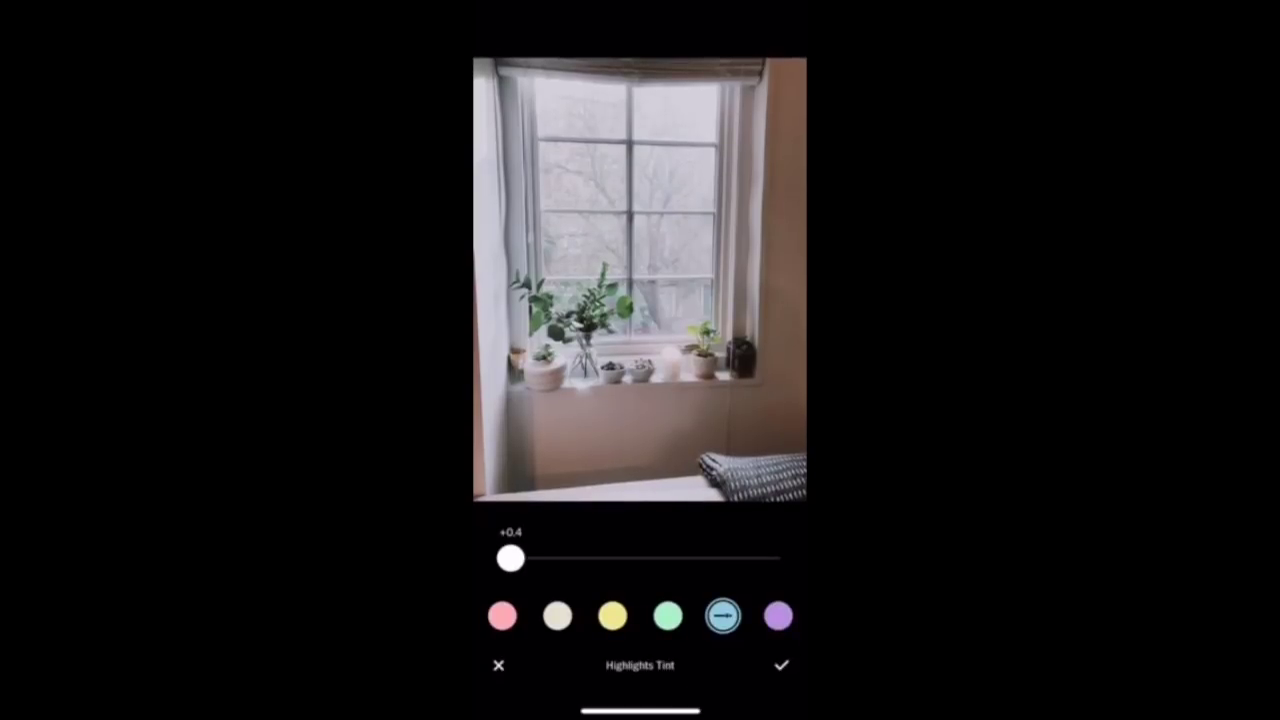
left_click(778, 616)
left_click_drag(777, 559, 518, 559)
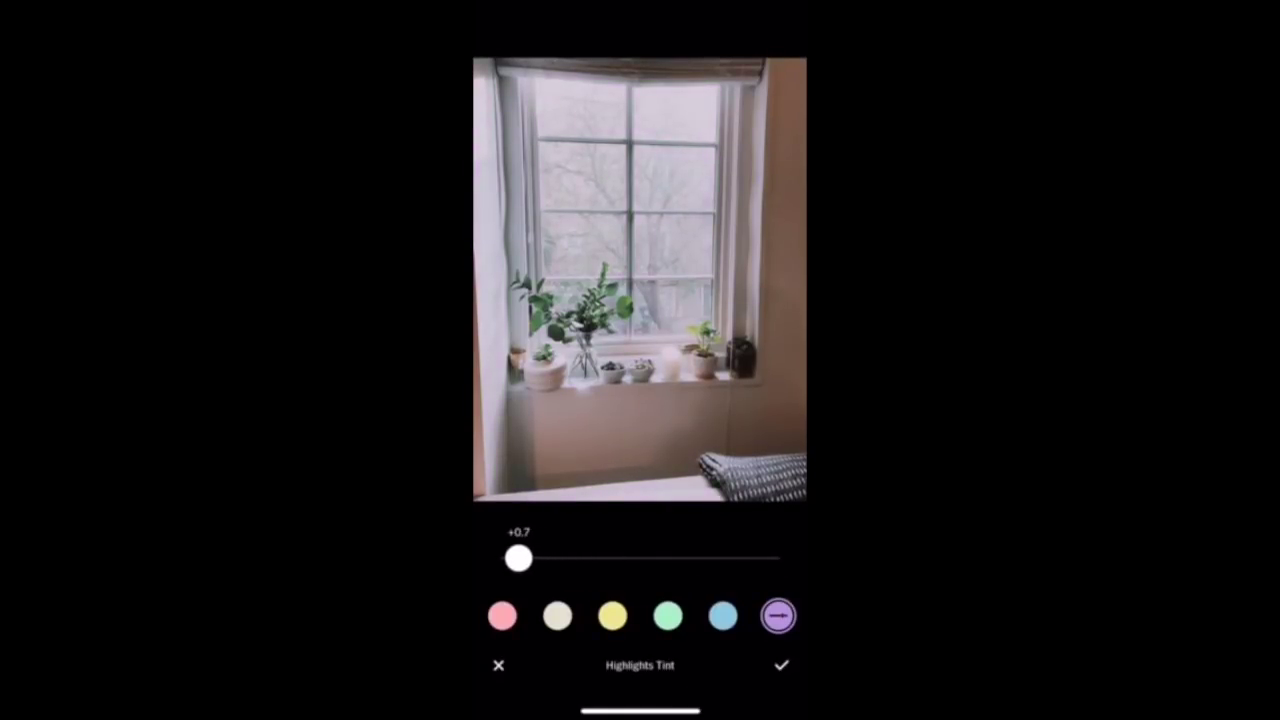
left_click(781, 665)
left_click(640, 326)
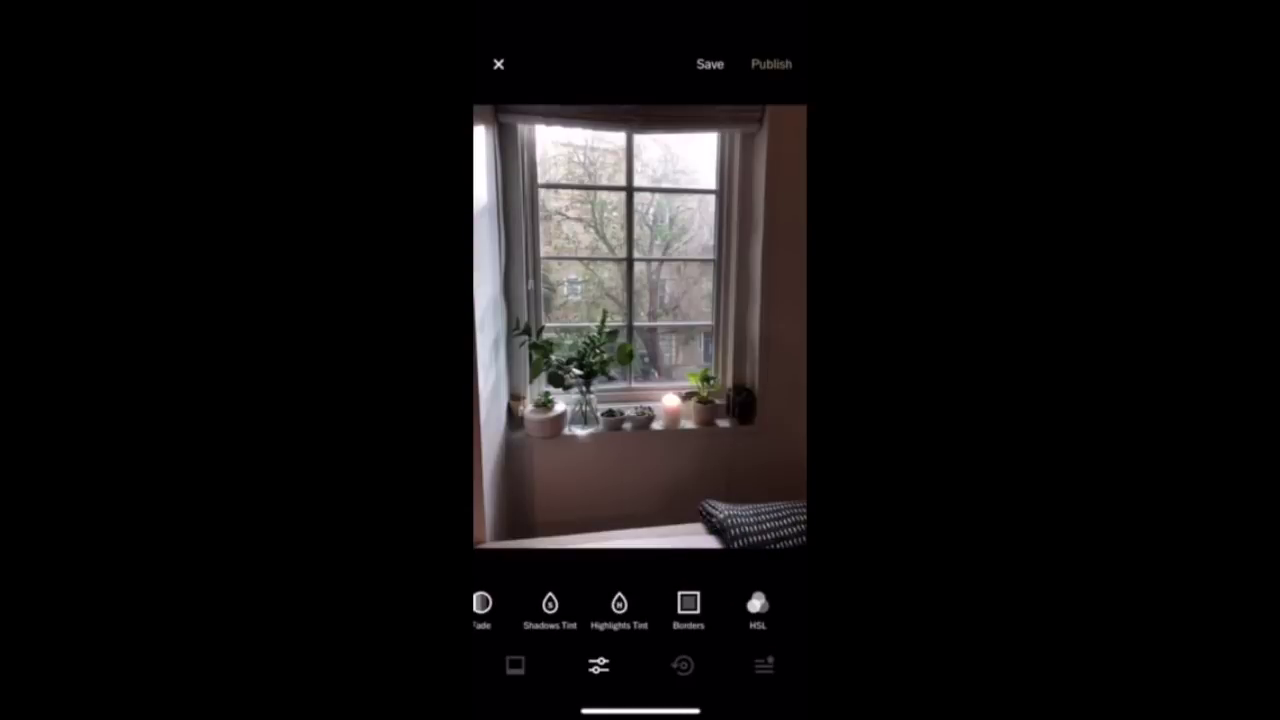
left_click(710, 64)
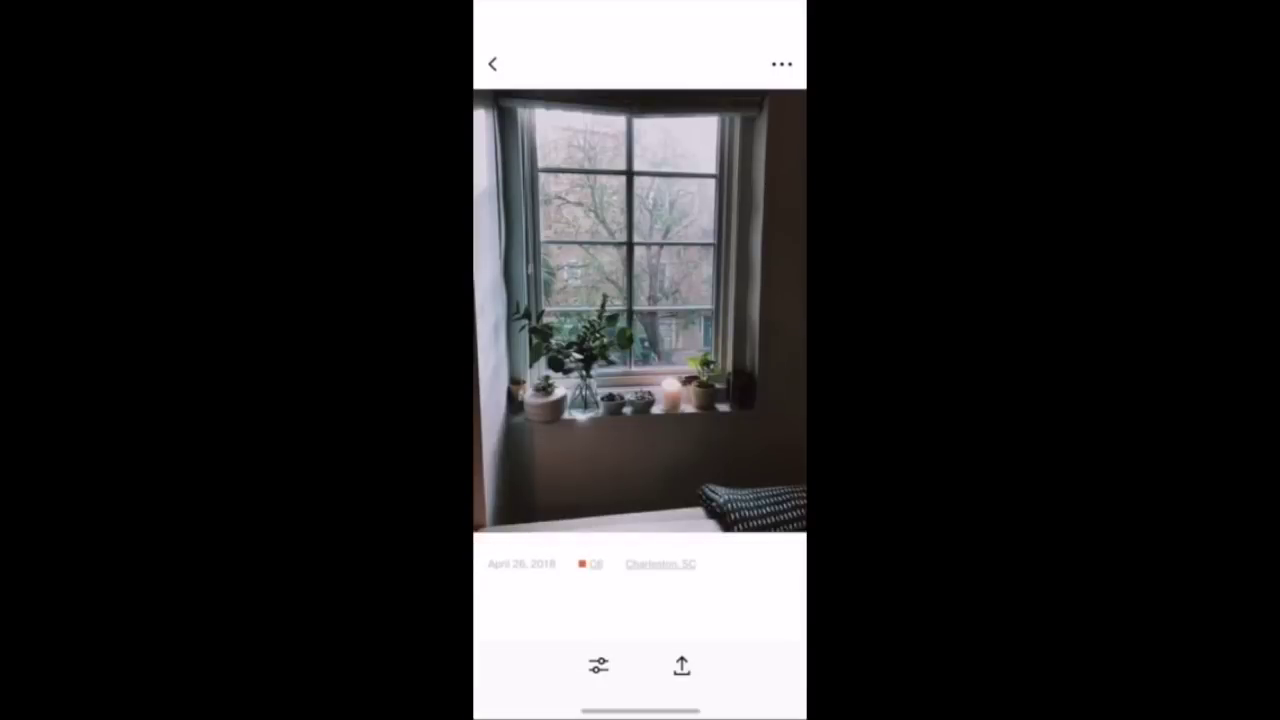
- Open the living-room photo with the mirror for editing and set its exposure to +2.9
left_click_drag(740, 310, 540, 310)
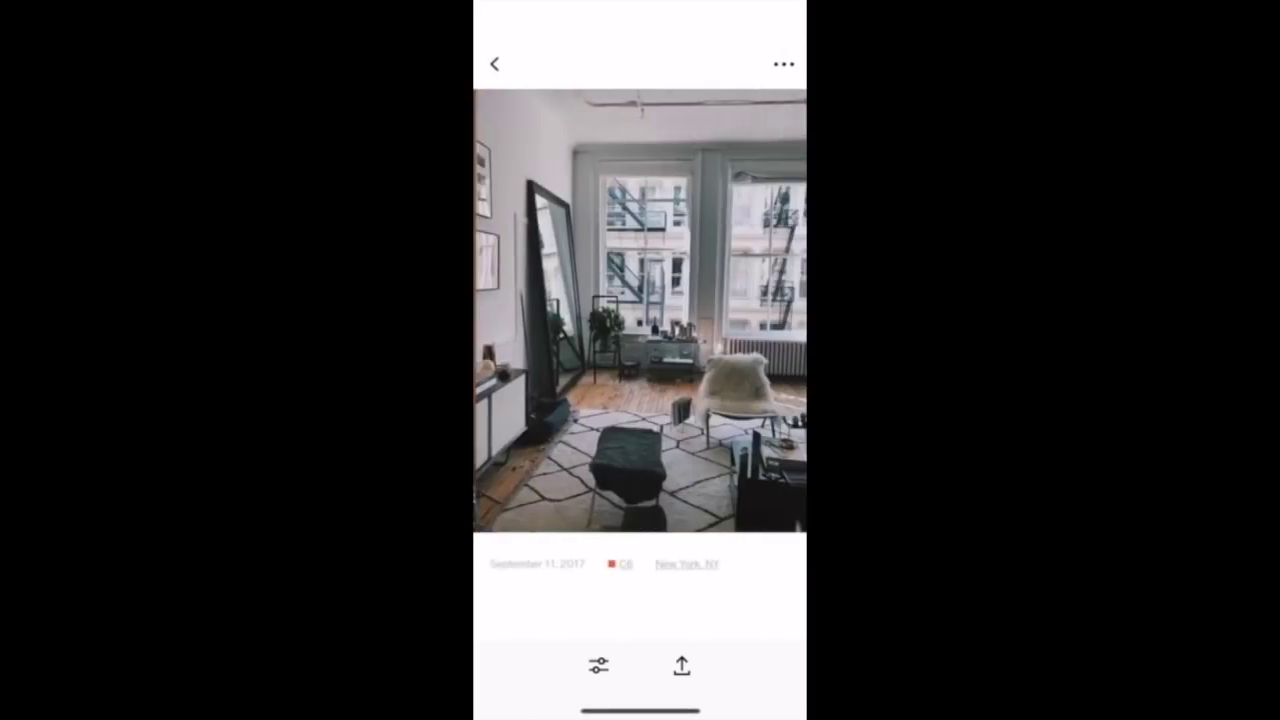
left_click(598, 665)
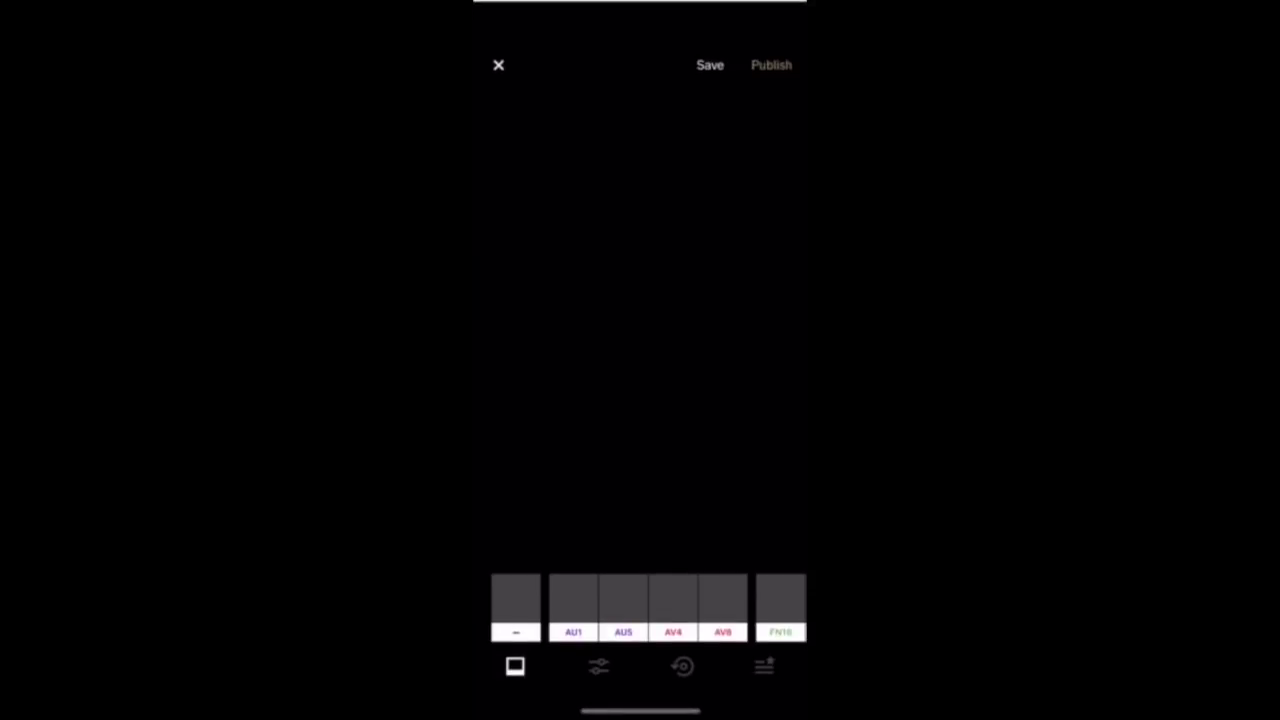
left_click(598, 665)
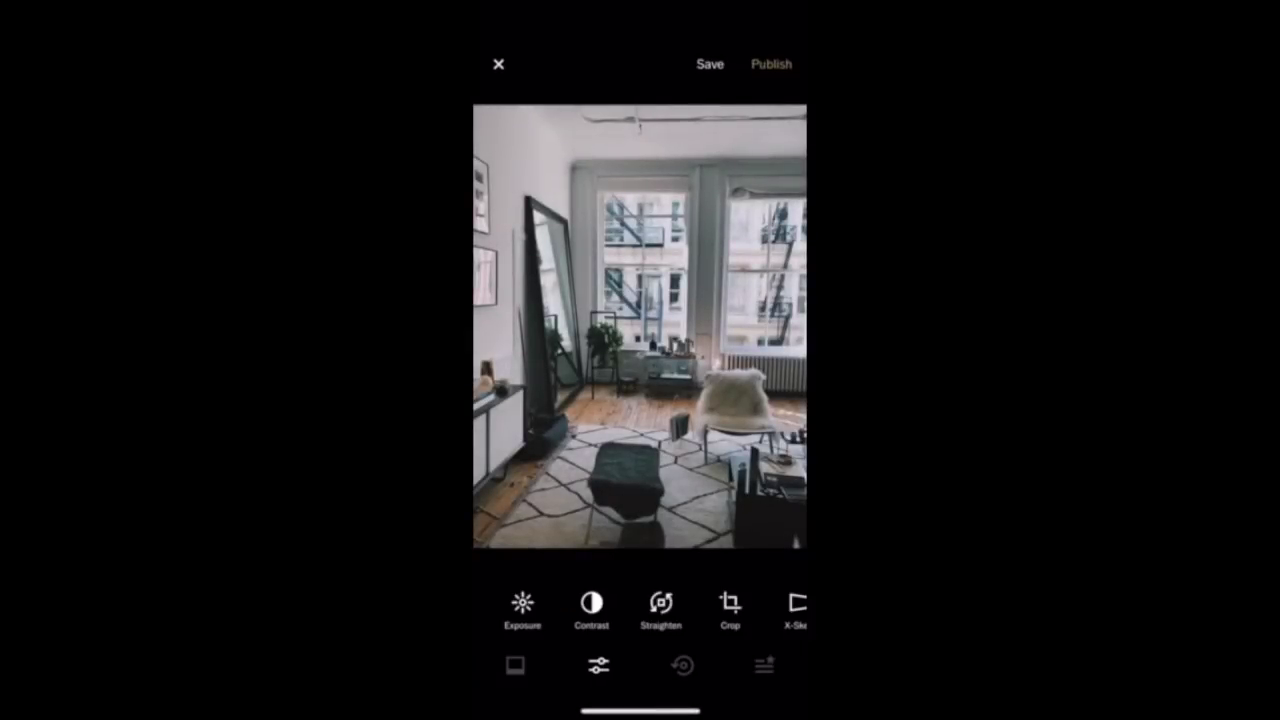
left_click(523, 600)
left_click_drag(640, 617, 707, 617)
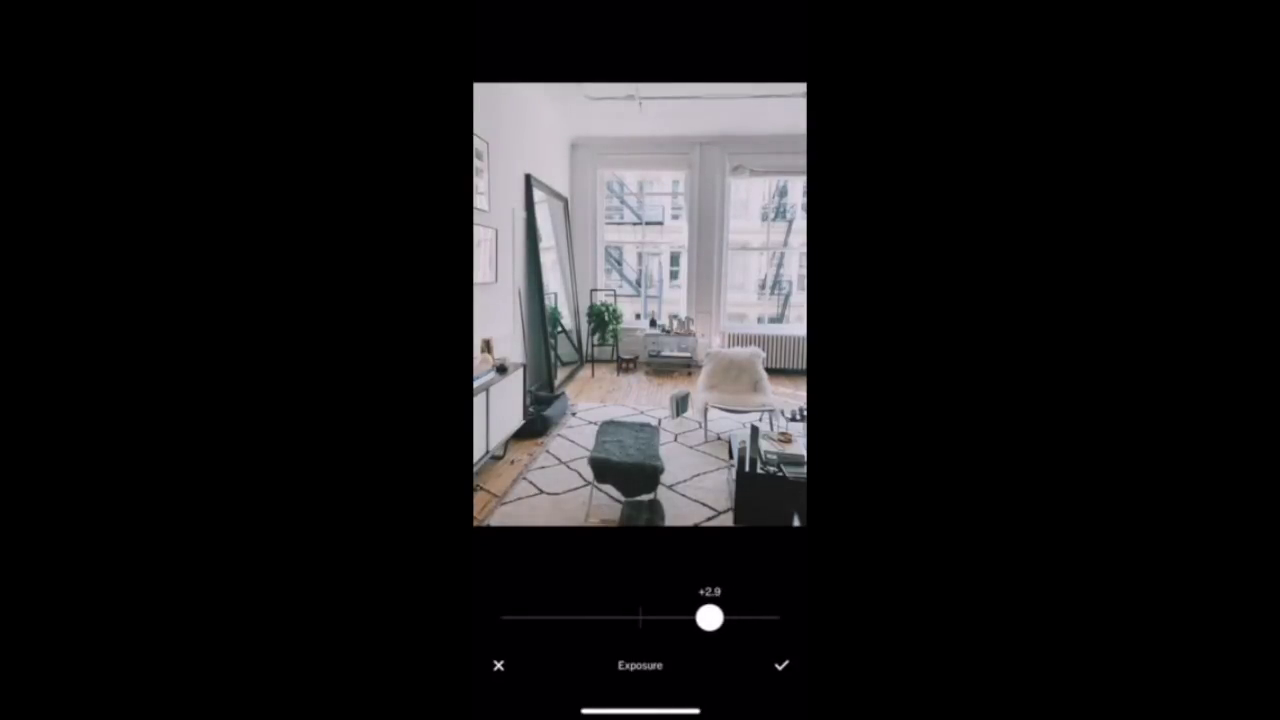
left_click(781, 665)
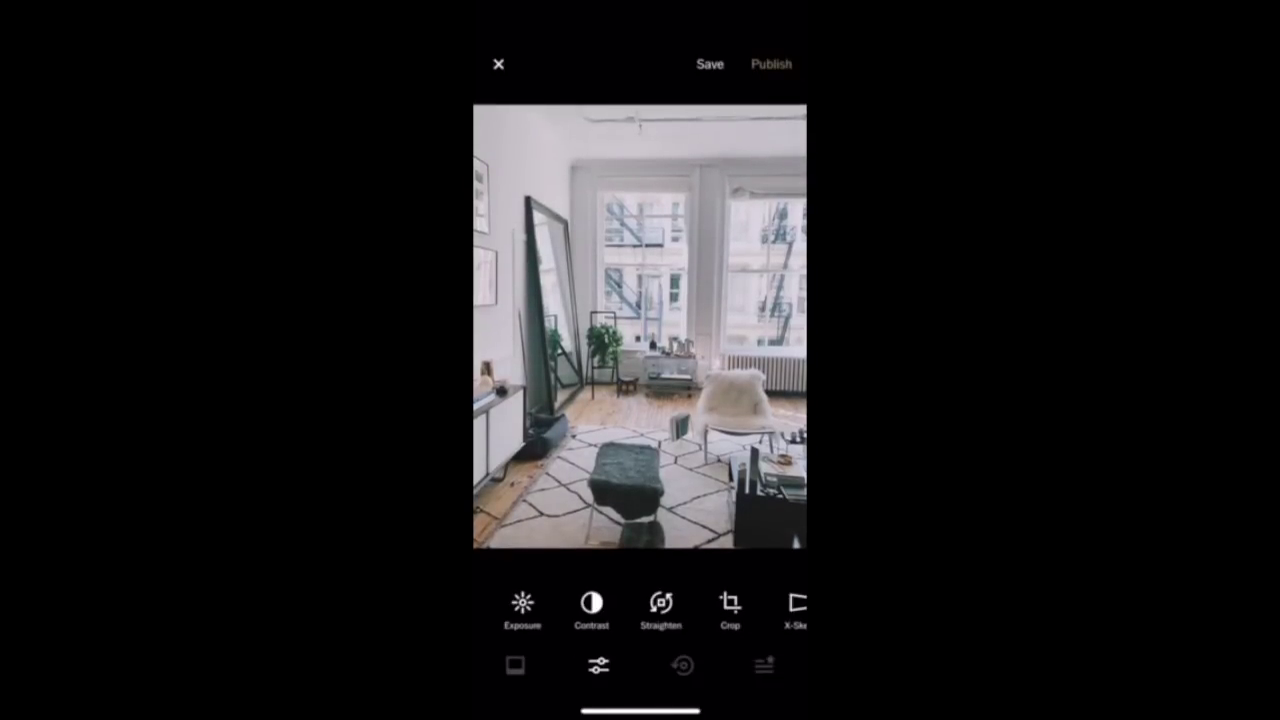
- Reduce the living-room photo's contrast slightly
left_click(591, 602)
left_click_drag(640, 617, 617, 617)
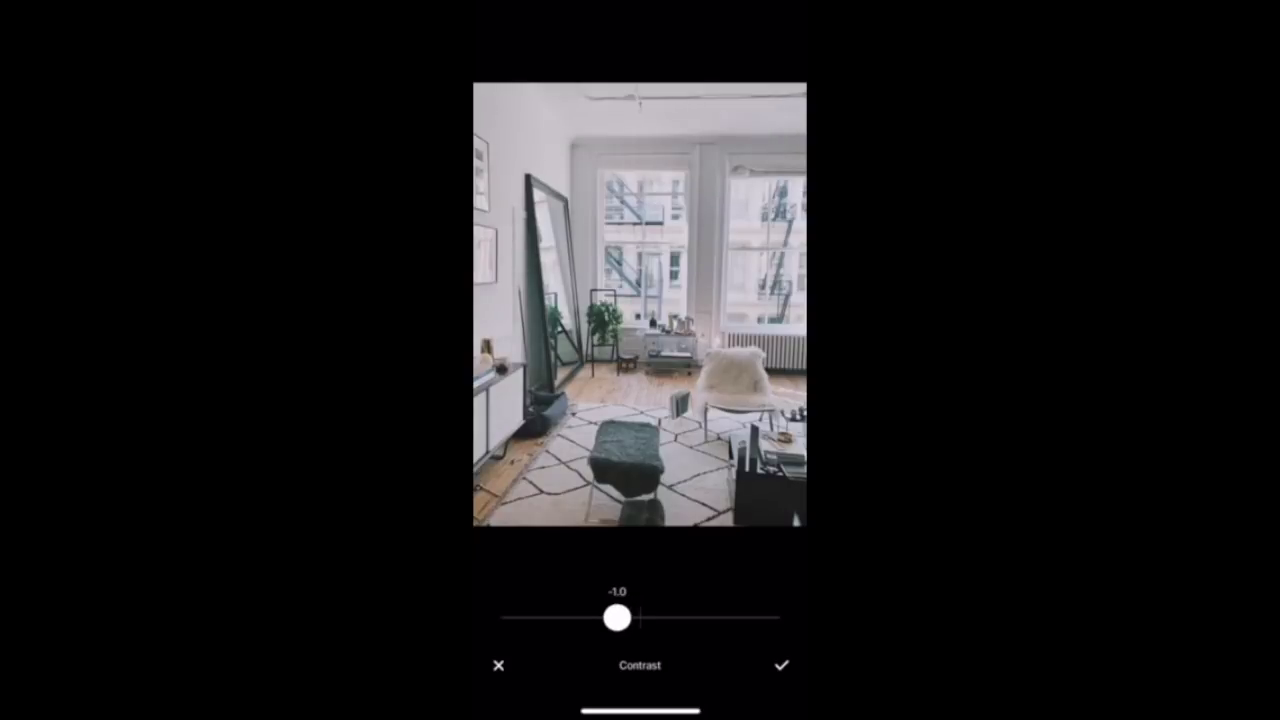
left_click(781, 665)
left_click(591, 602)
left_click_drag(617, 617, 634, 617)
left_click(781, 665)
- Set the blues to saturation -1.5 and lightness +1.7 in HSL, and save the living-room photo's edits
scroll(640, 605, "right", 10)
scroll(640, 605, "right", 5)
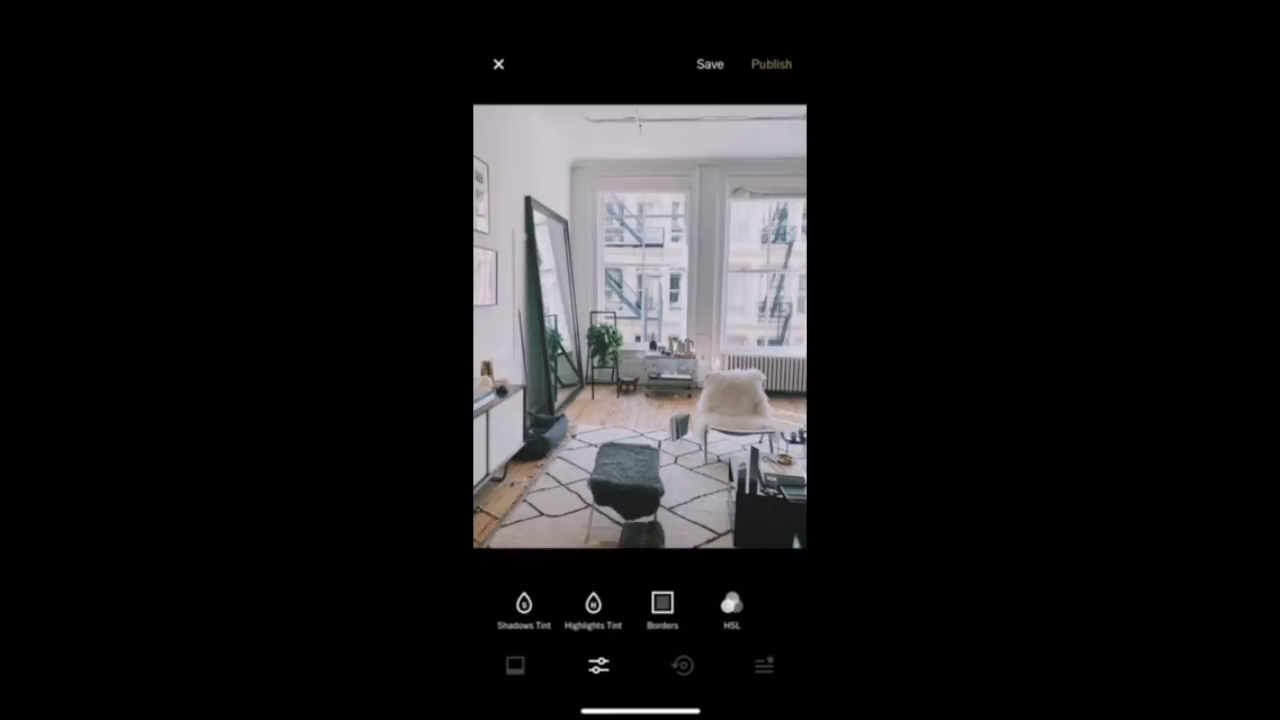
left_click(757, 605)
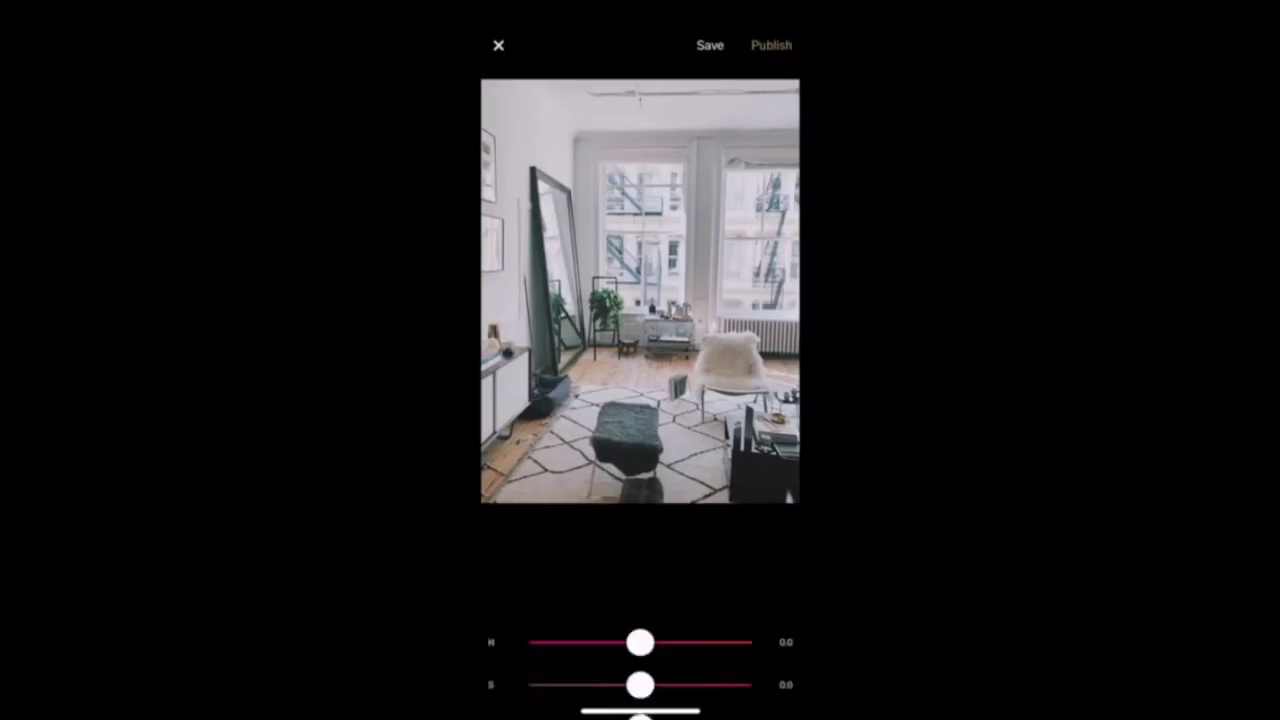
left_click(723, 616)
left_click_drag(640, 524, 612, 524)
left_click_drag(640, 567, 673, 567)
left_click(781, 665)
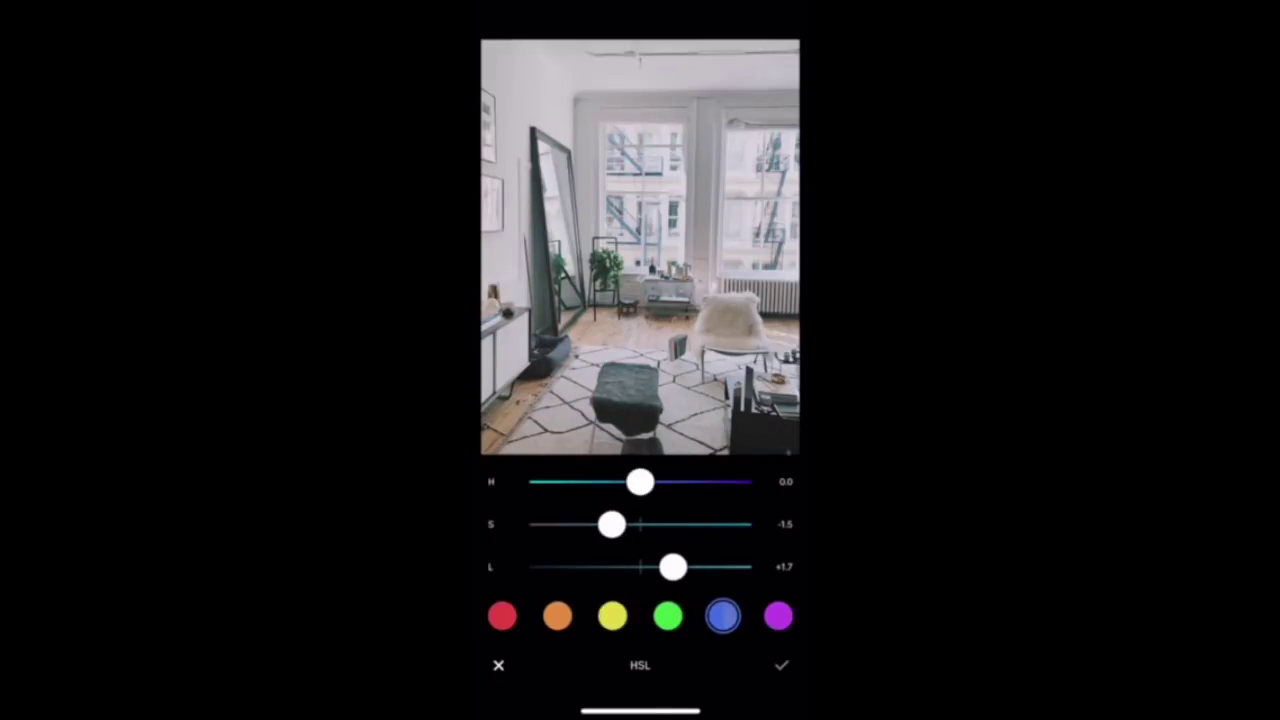
left_click(707, 60)
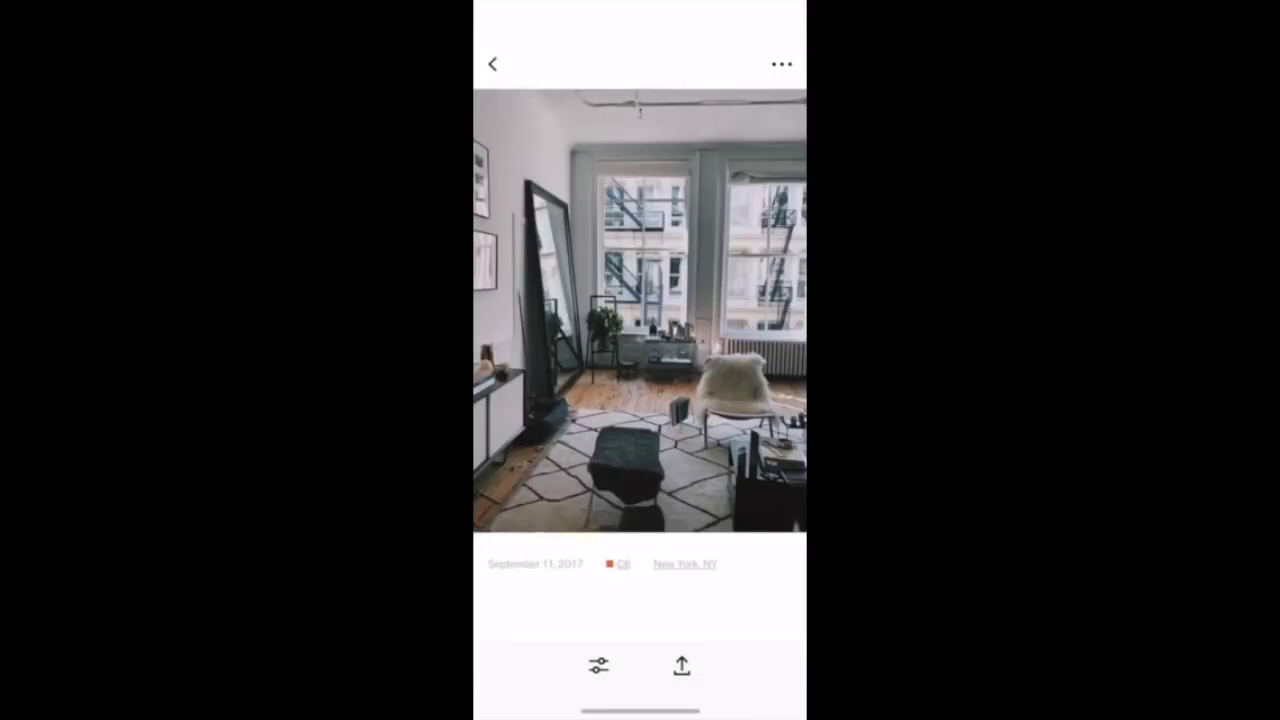
- Return to the Studio grid and export the two selected edited photos at Actual Size
left_click(492, 63)
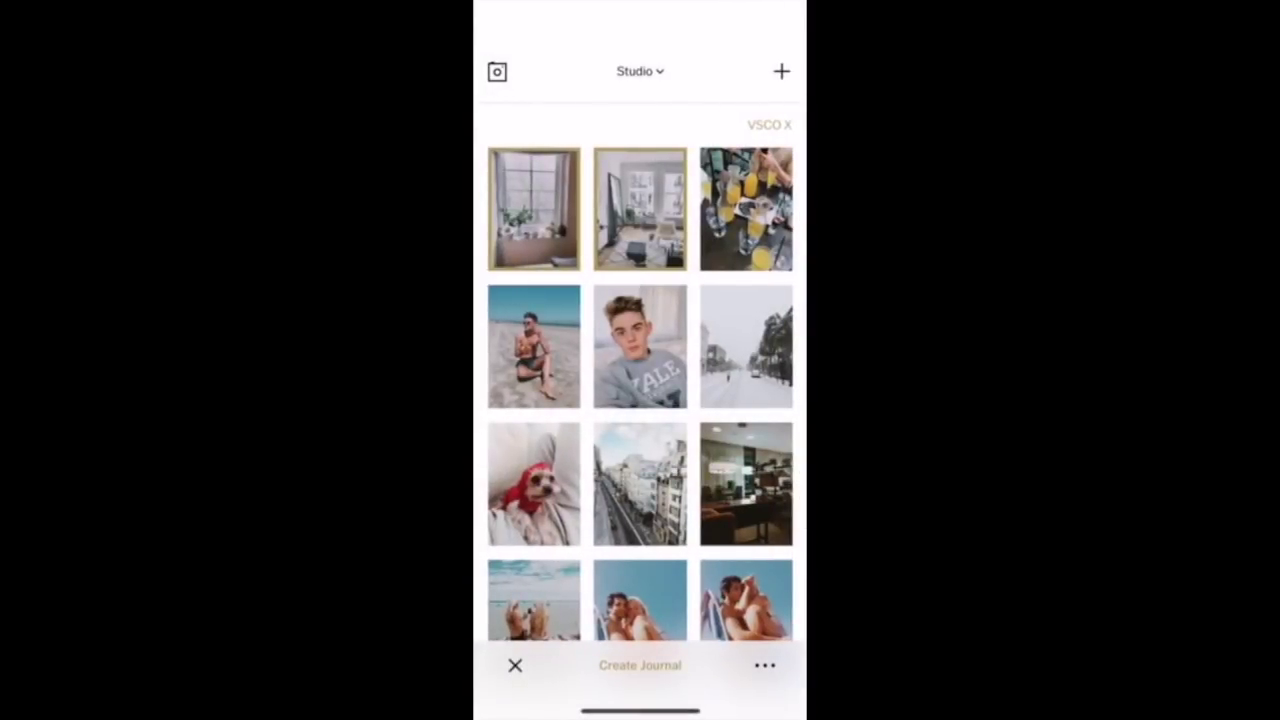
left_click(765, 665)
left_click(545, 566)
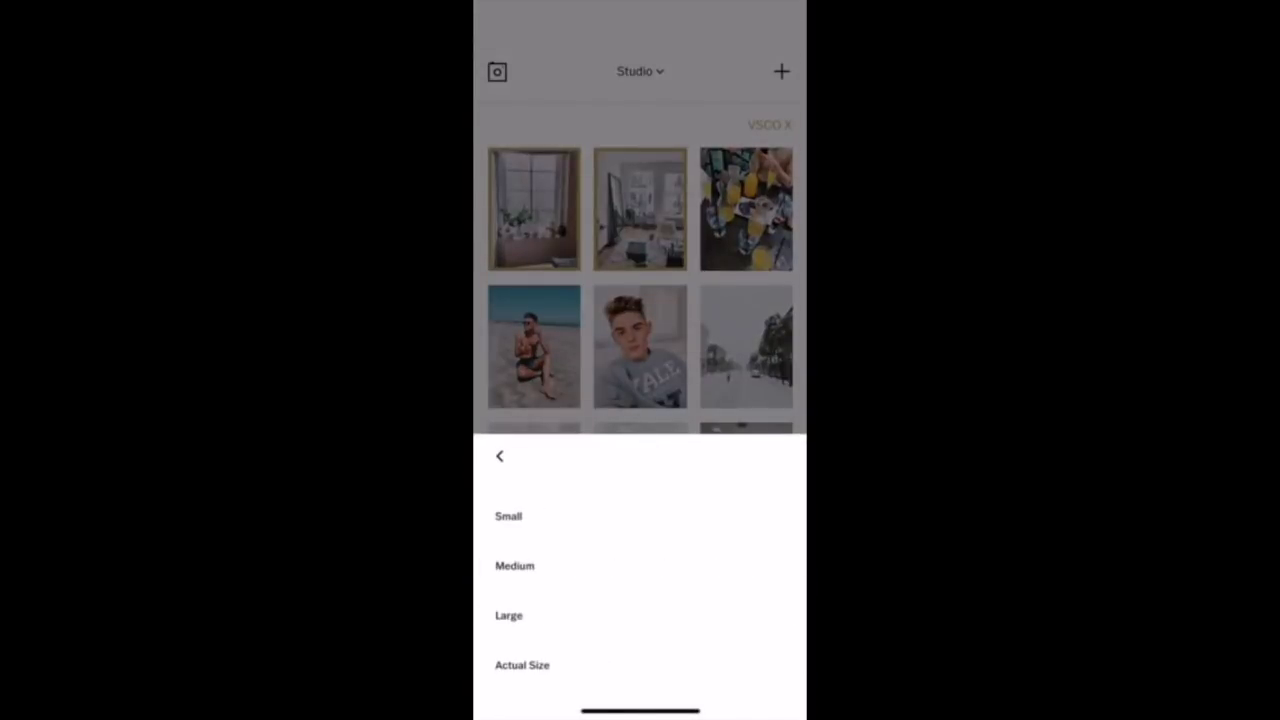
left_click(520, 664)
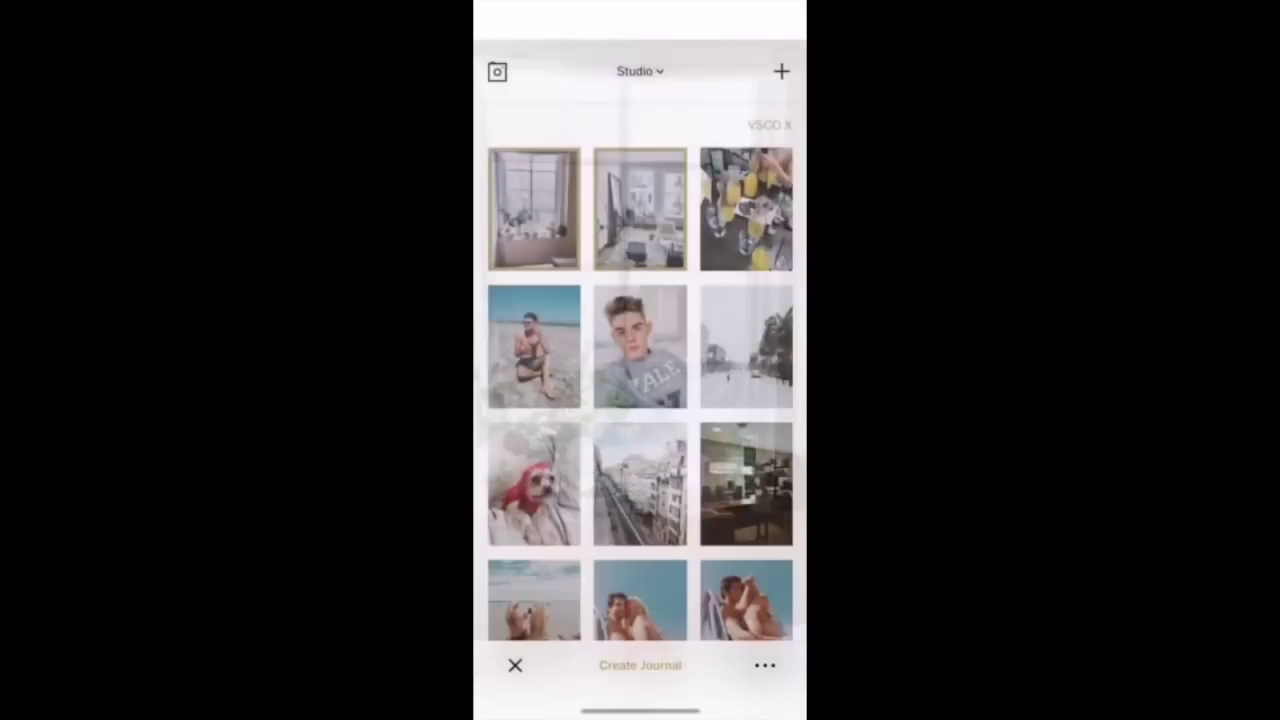
- Switch to Mextures and load the edited living-room photo from the photo library
left_click_drag(640, 710, 640, 480)
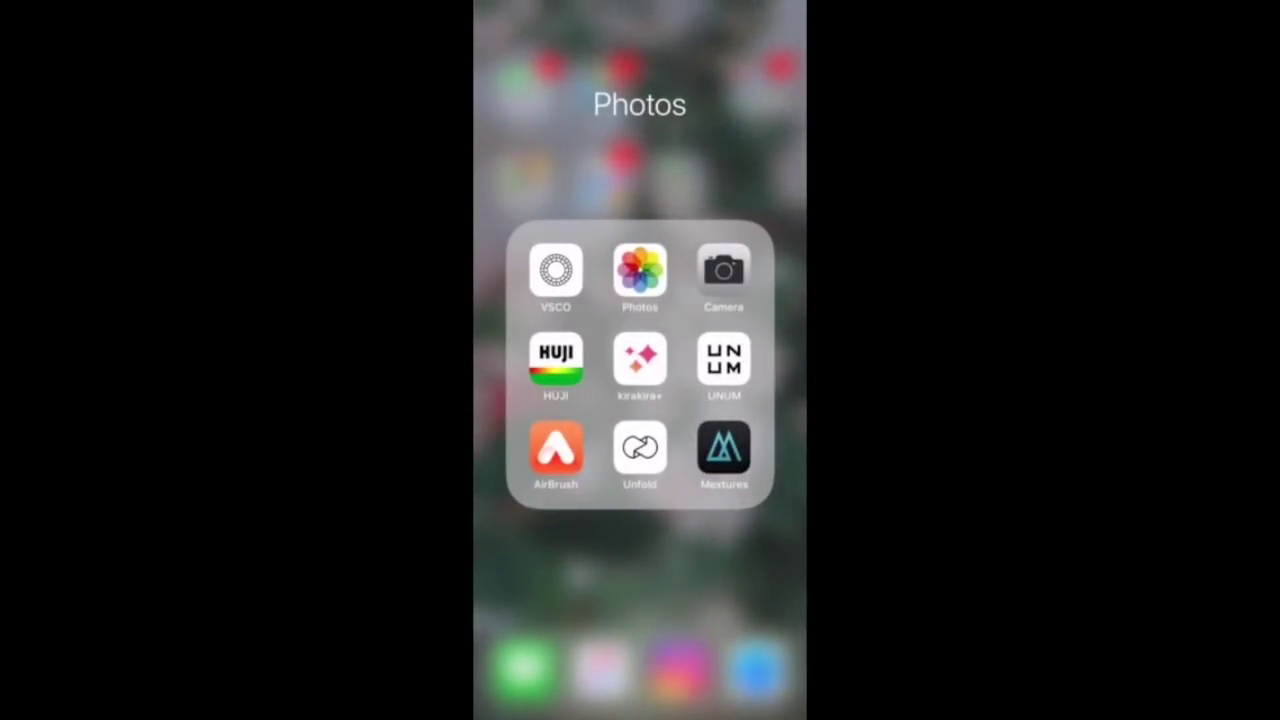
left_click(724, 447)
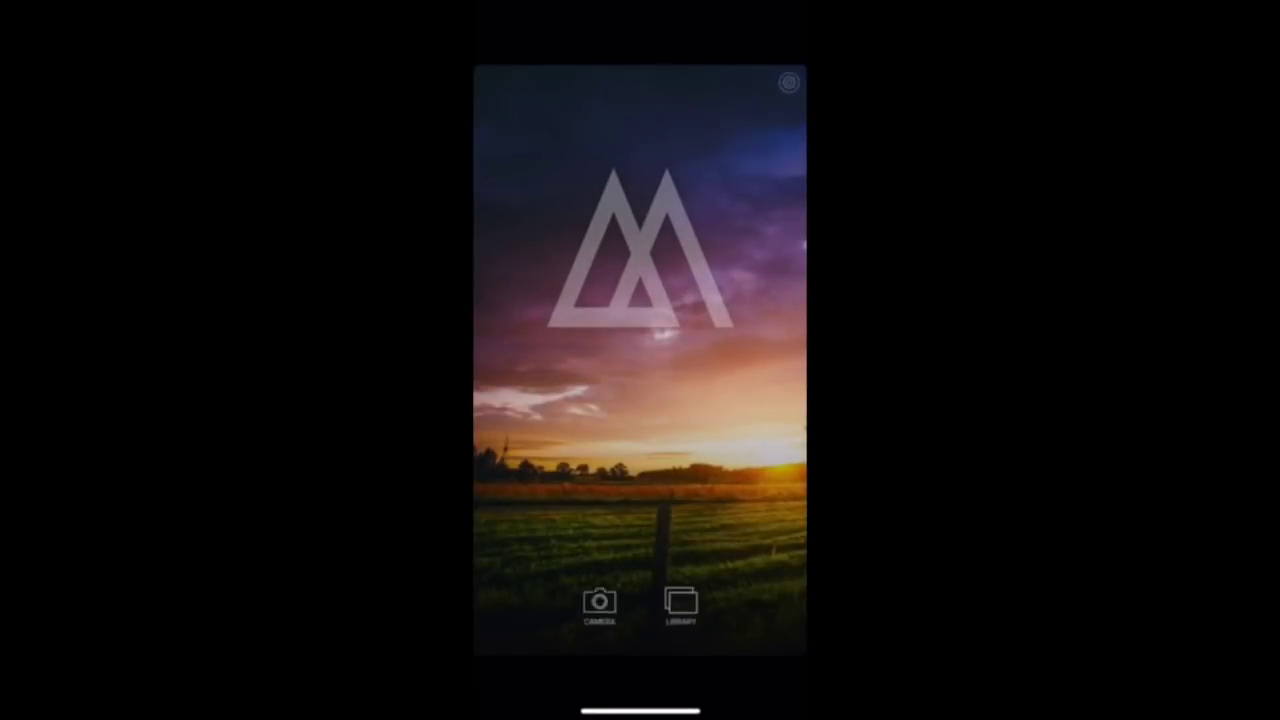
left_click(680, 548)
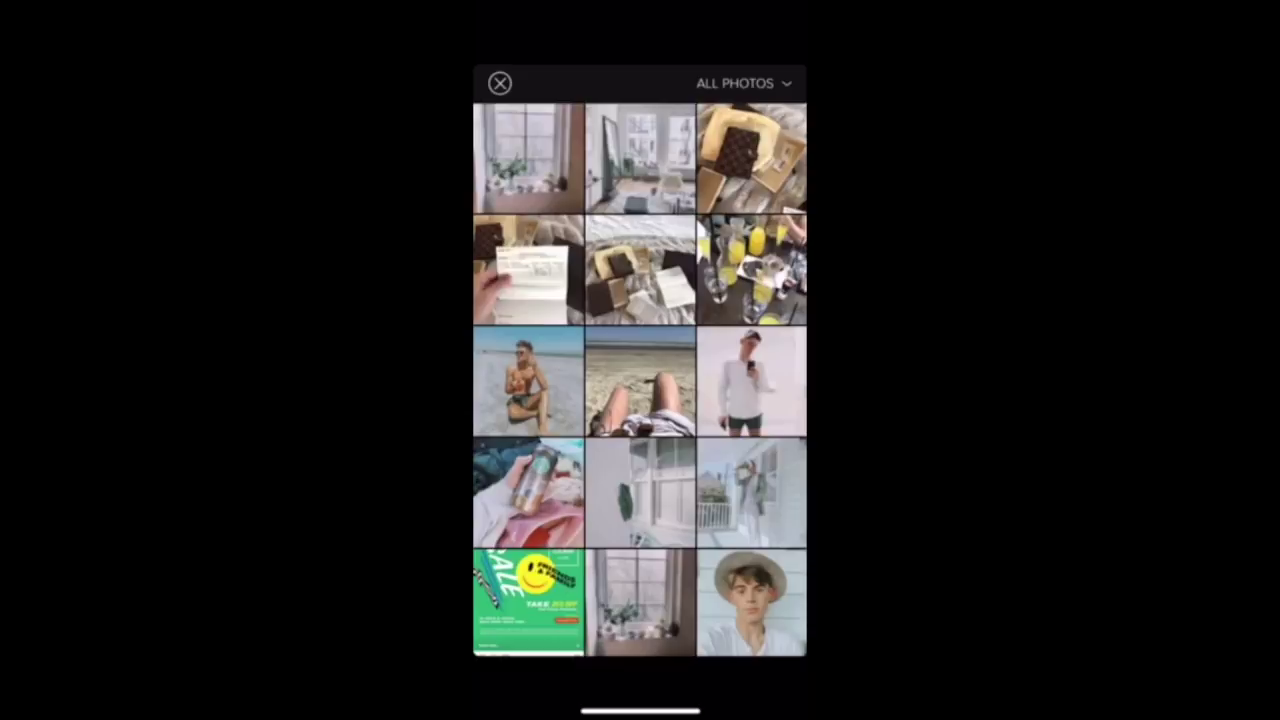
left_click(640, 158)
left_click(640, 634)
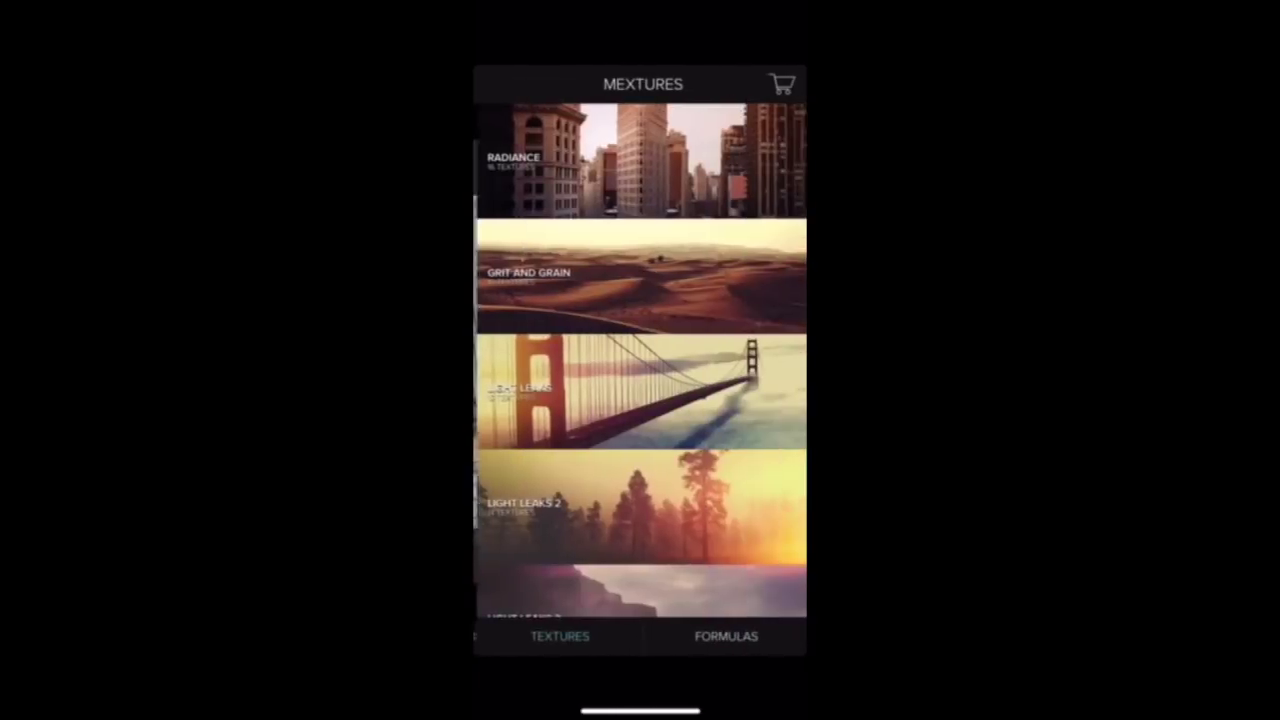
- Apply the Blizzard texture from the Grit and Grain pack to the living-room photo and export it
left_click(640, 275)
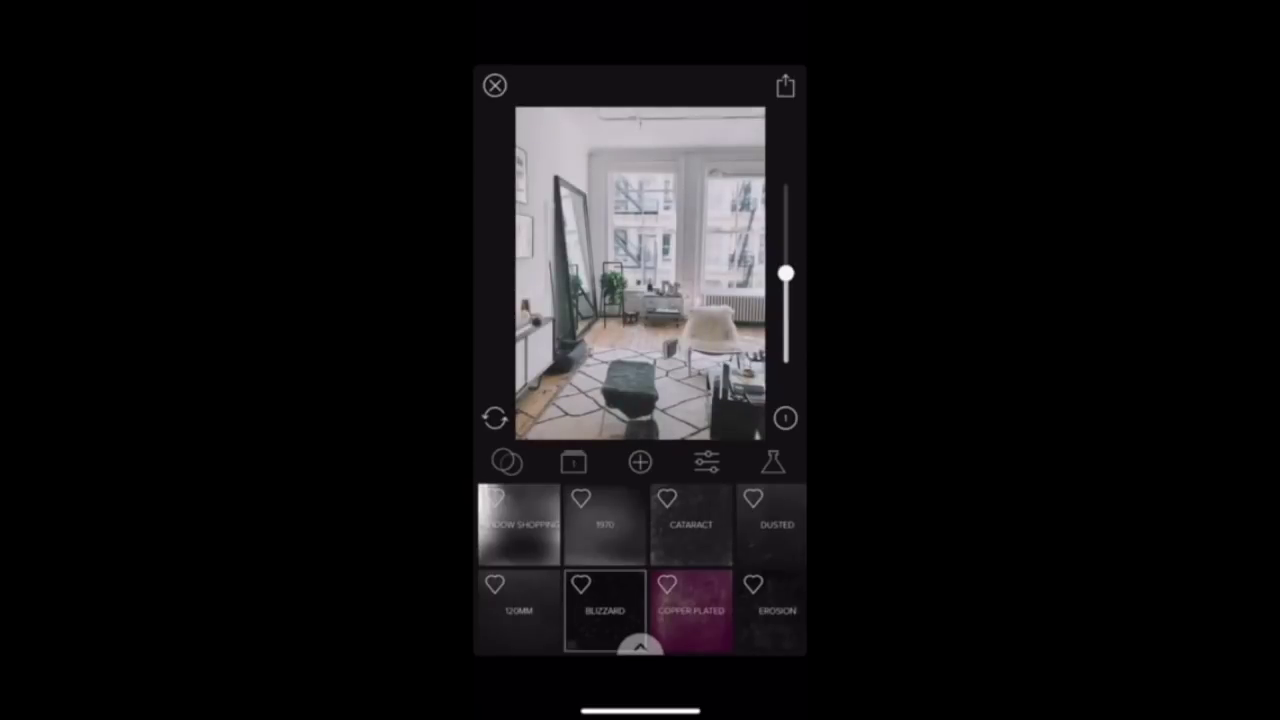
left_click(785, 85)
left_click(640, 463)
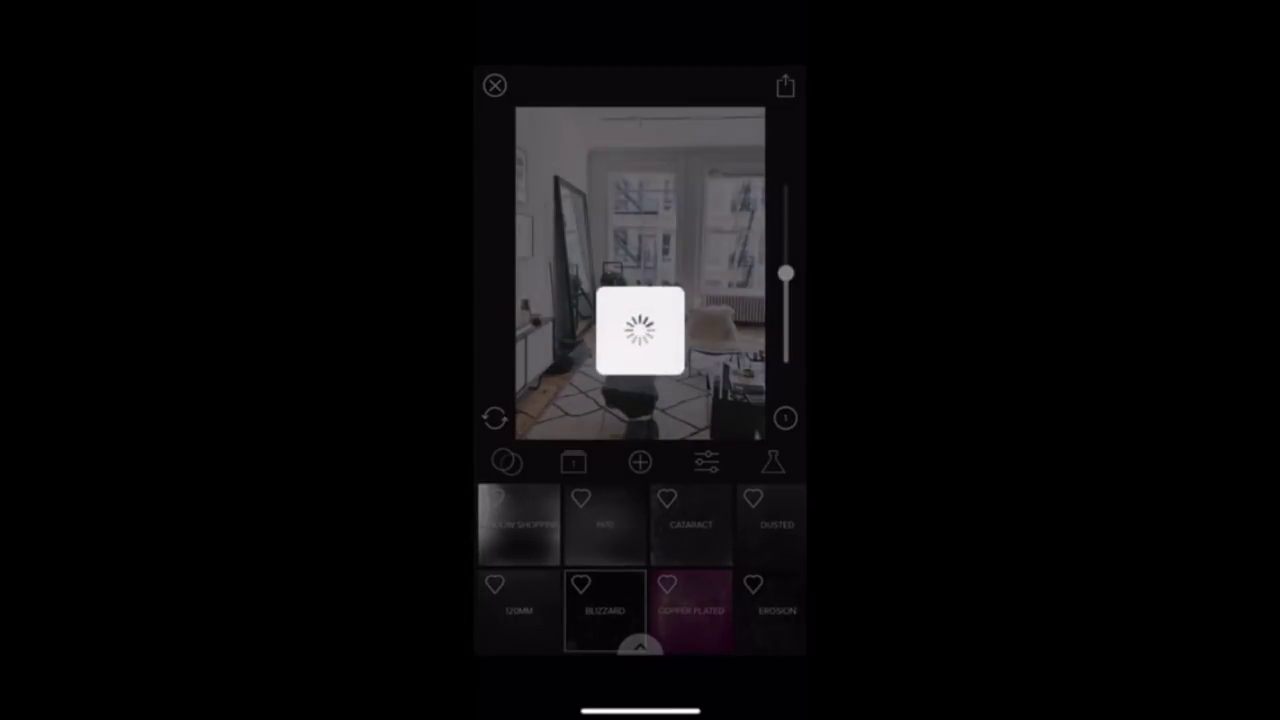
- Preview other Grit and Grain textures on the living-room photo, including Window Shopping, Blizzard and 120MM
left_click(691, 524)
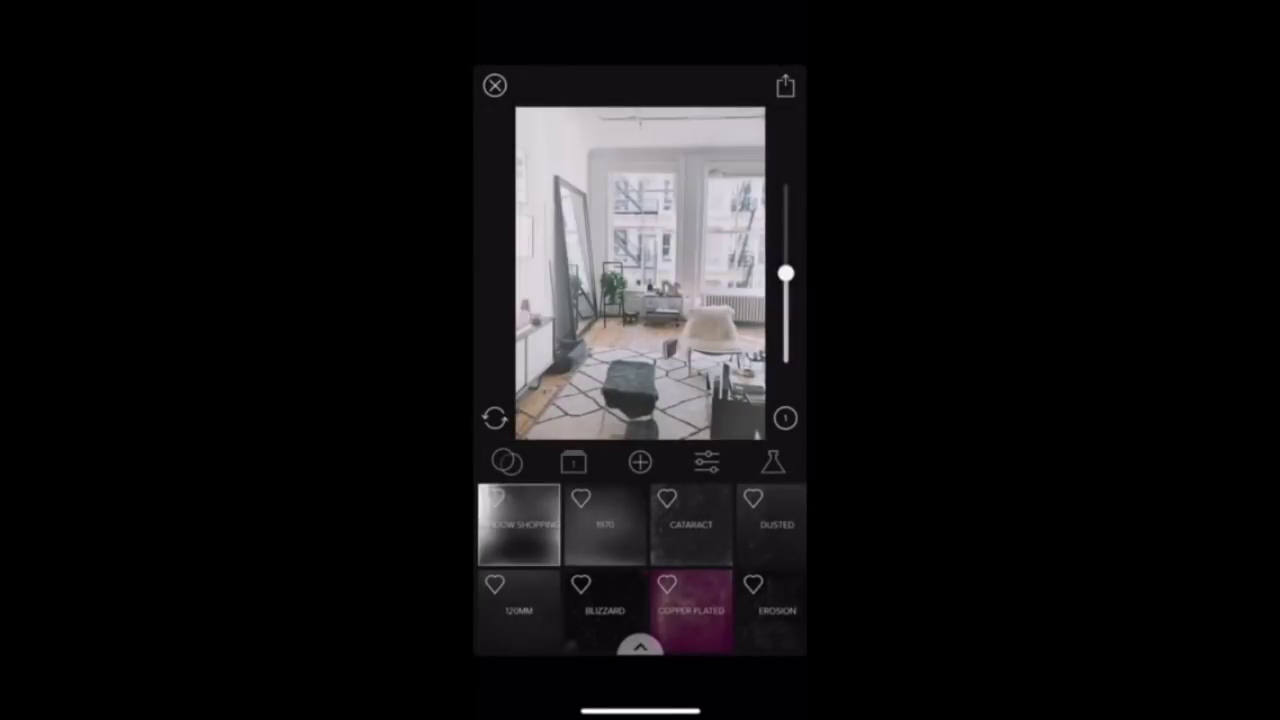
left_click(770, 524)
left_click(770, 610)
left_click(691, 610)
left_click(605, 610)
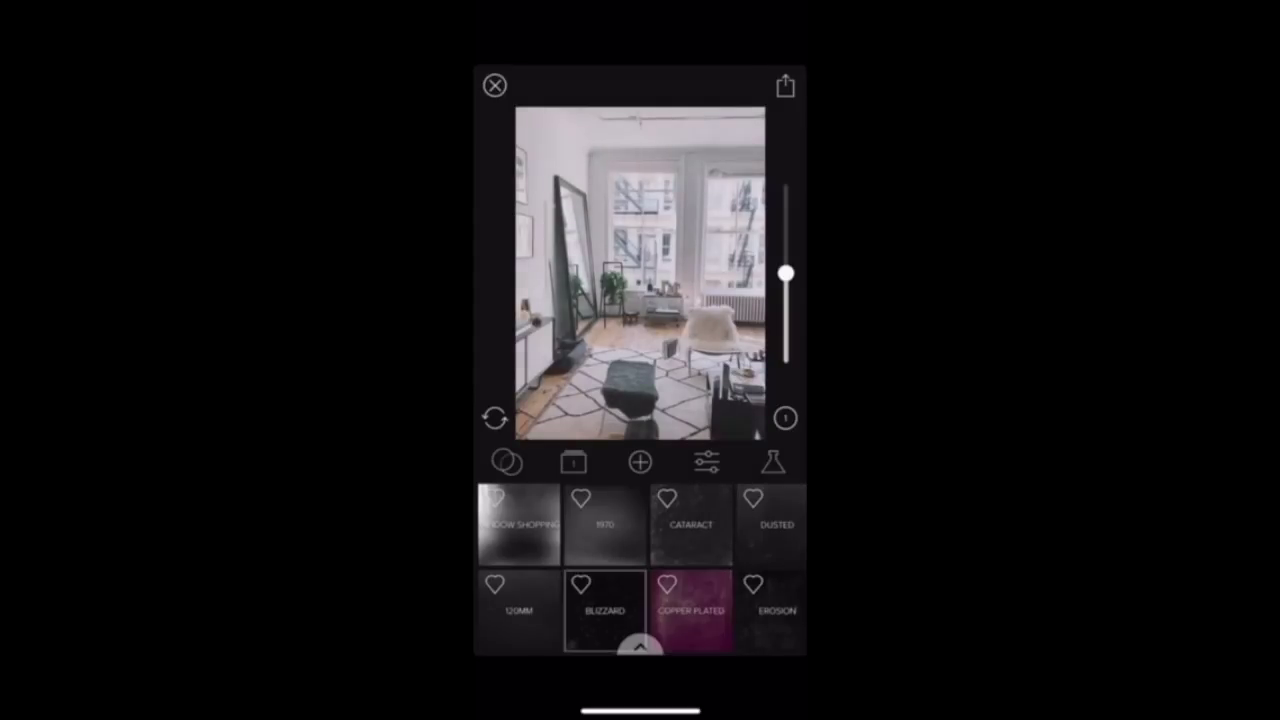
left_click(519, 610)
left_click(581, 583)
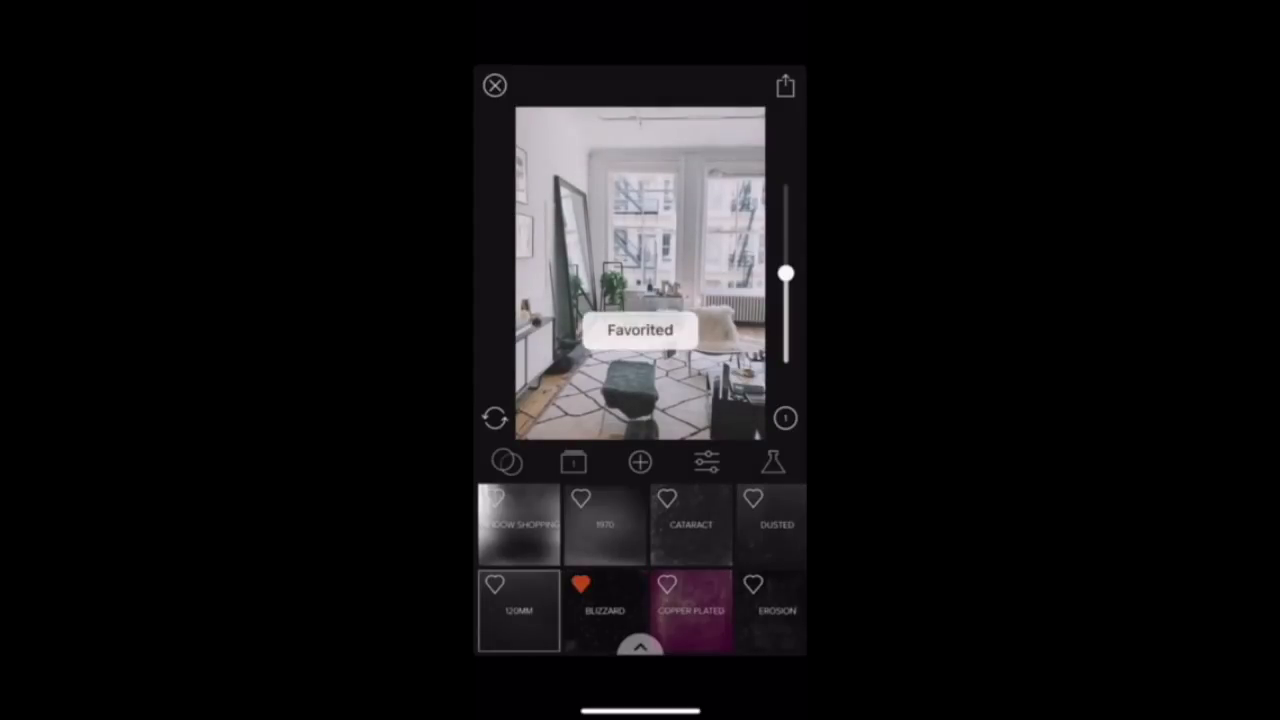
left_click(581, 583)
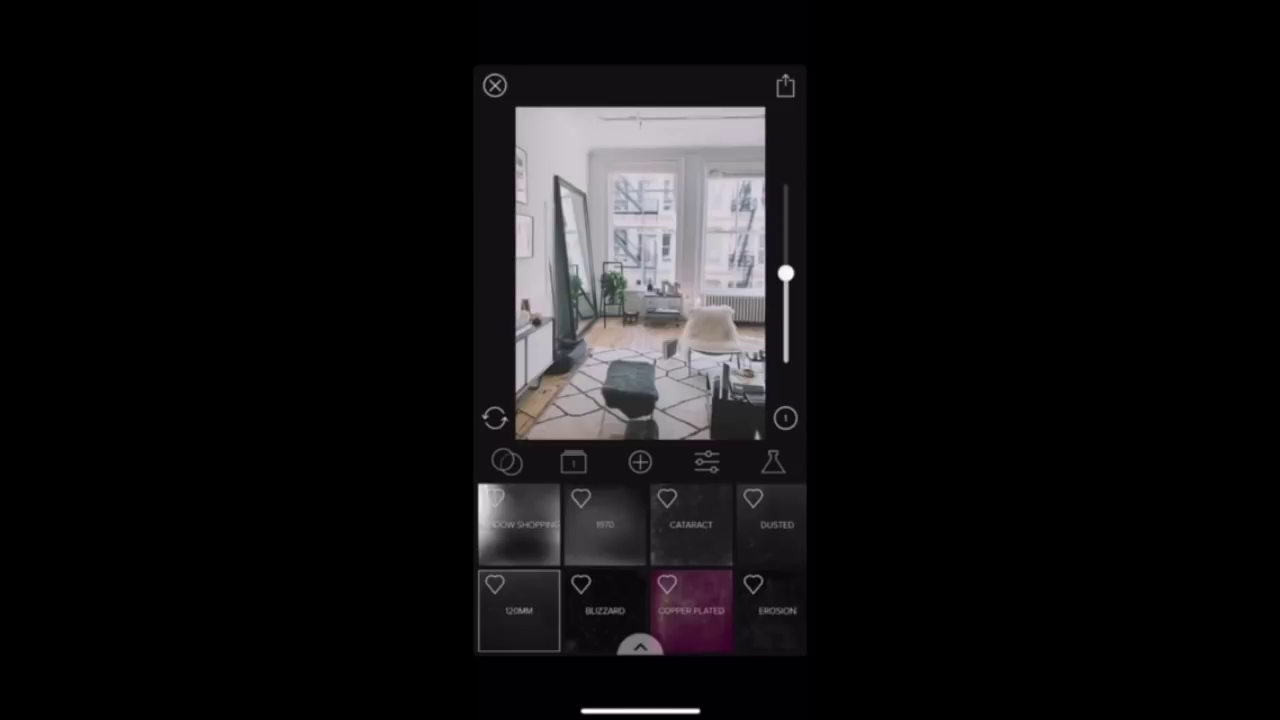
- Close the living-room photo's editing session in Mextures and switch to the Unfold app
left_click(495, 85)
left_click(580, 409)
left_click_drag(640, 711, 640, 560)
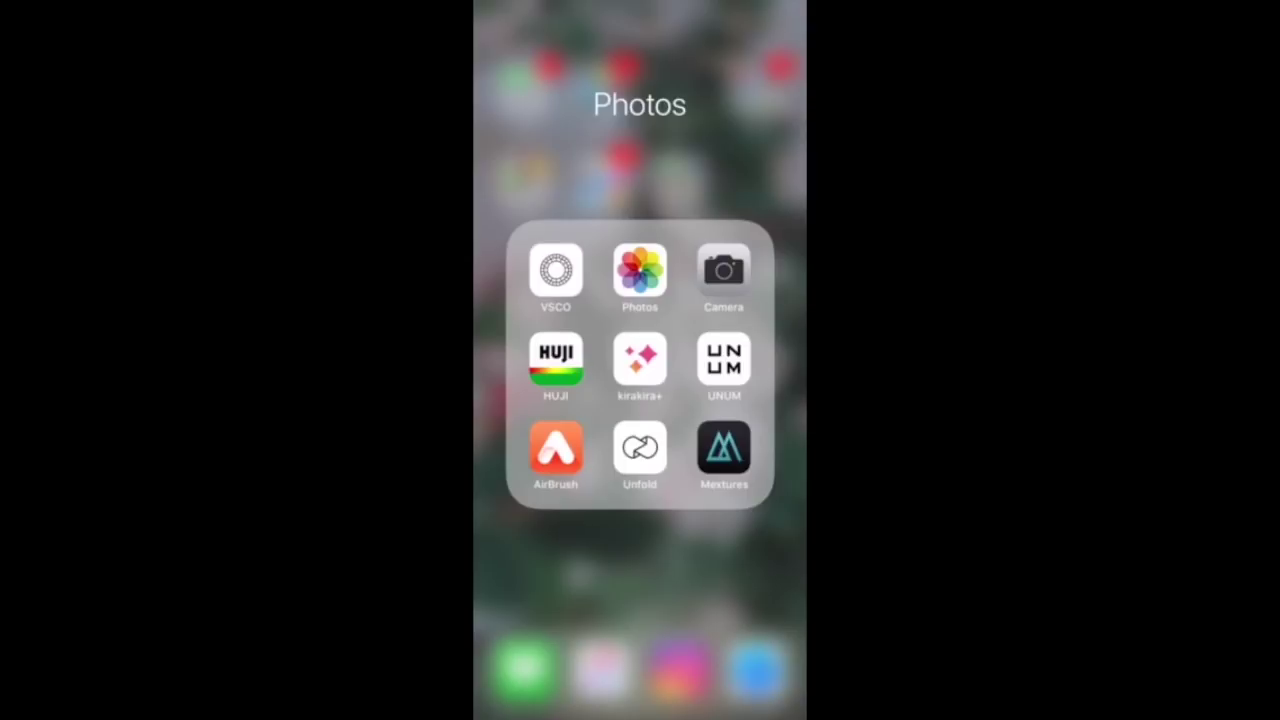
left_click(640, 447)
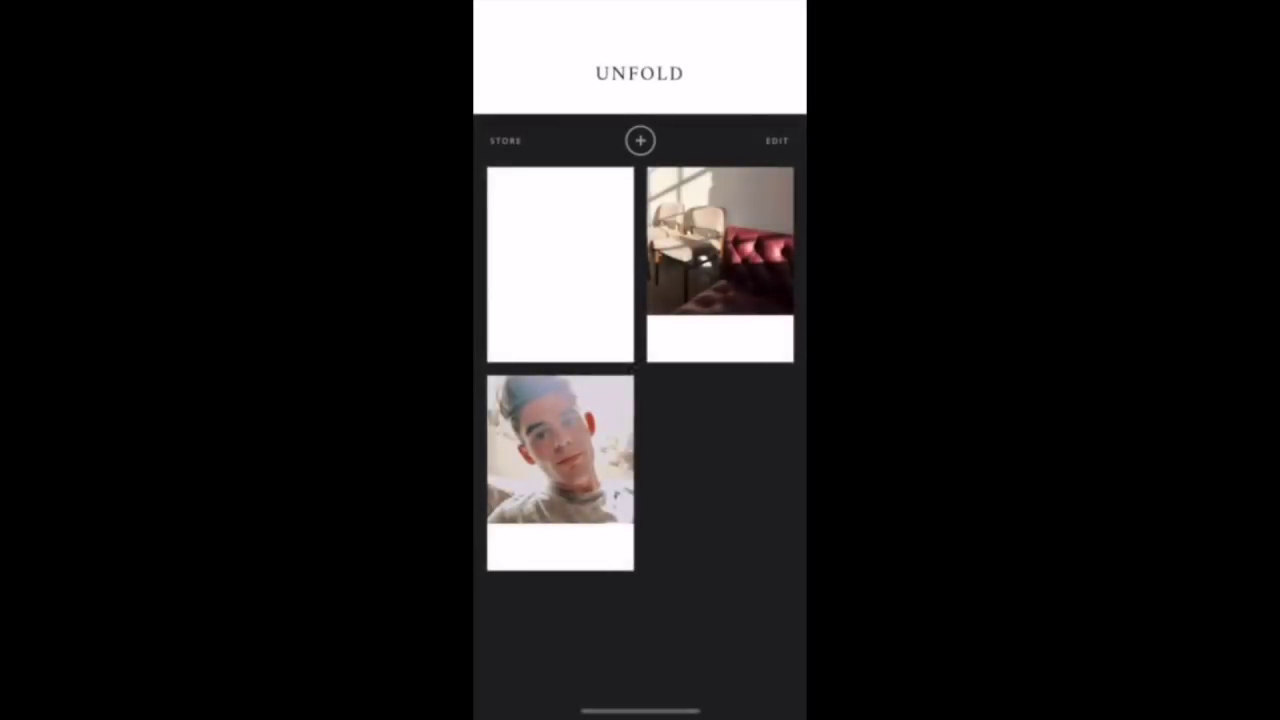
- Create a new story in Unfold and add a page with two stacked photo frames
left_click(640, 140)
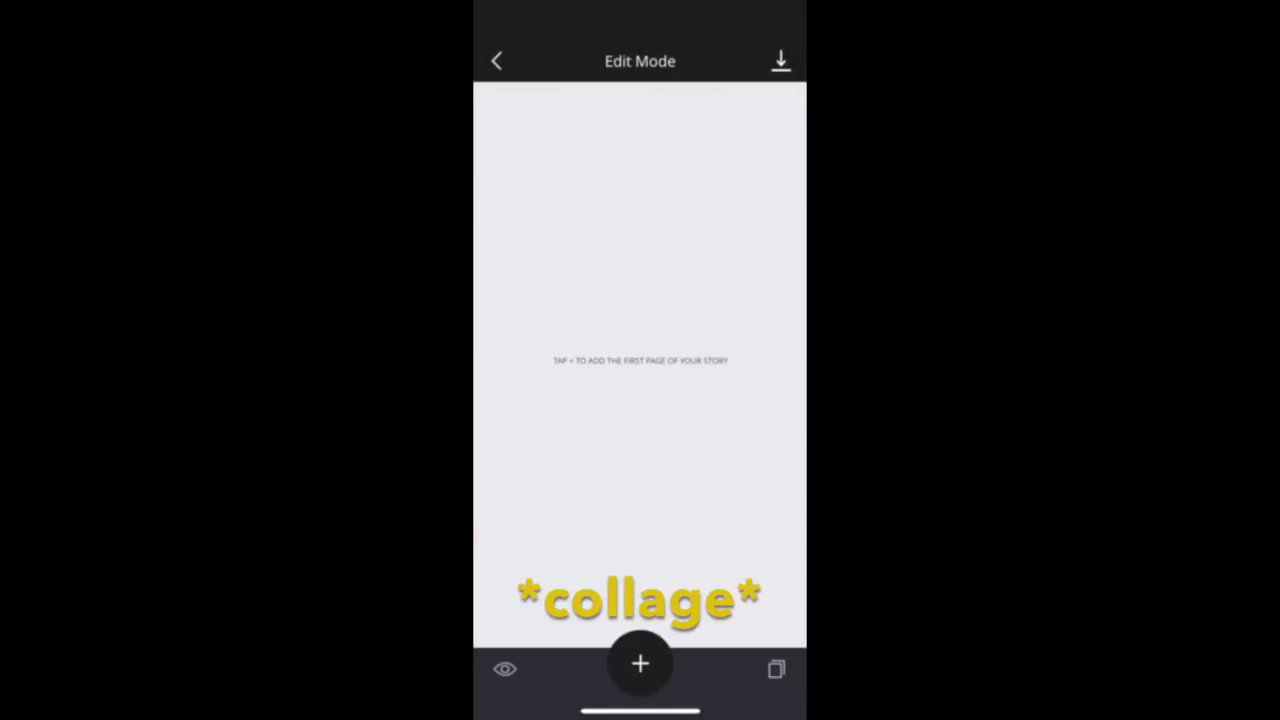
left_click(640, 663)
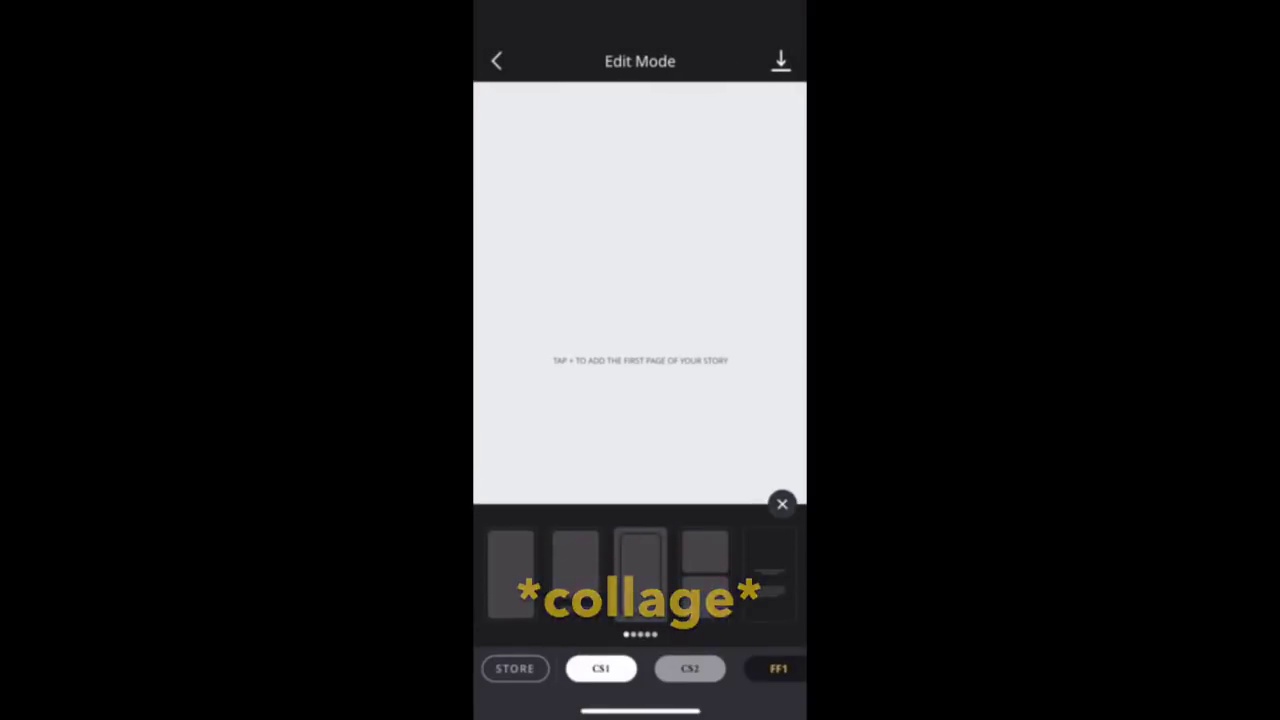
left_click(705, 573)
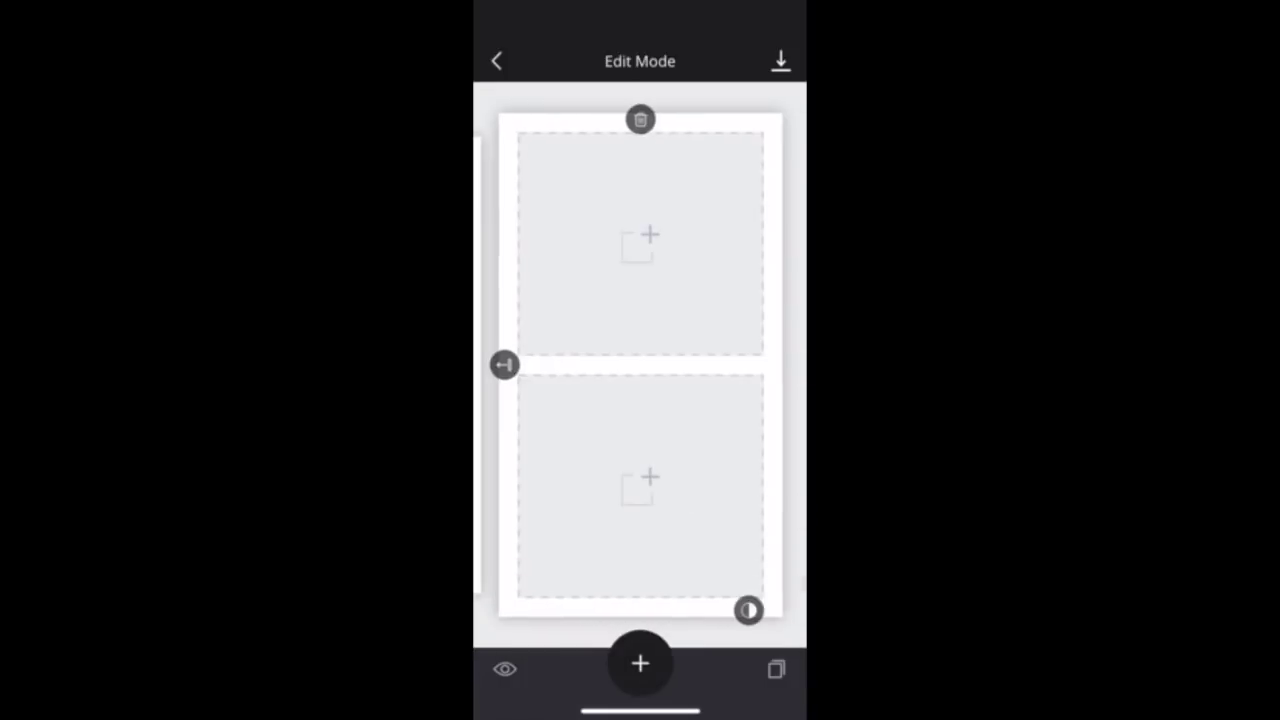
- Add a page with one tall photo frame above a title and subheading, and fill the frame with the living-room photo
left_click(640, 663)
left_click(576, 573)
left_click(640, 300)
left_click(598, 120)
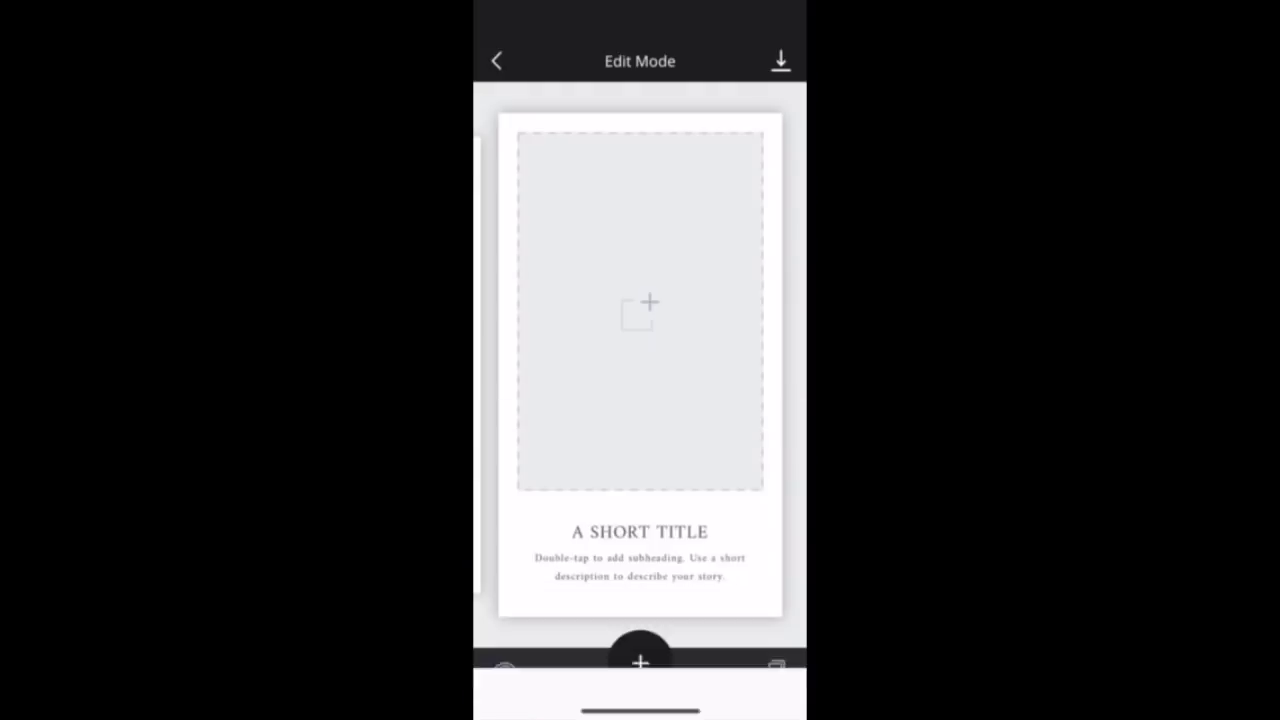
- Set the page's subheading to the filler text "Jencbnxjakksncjx" and leave Unfold
left_click(640, 567)
double_click(640, 567)
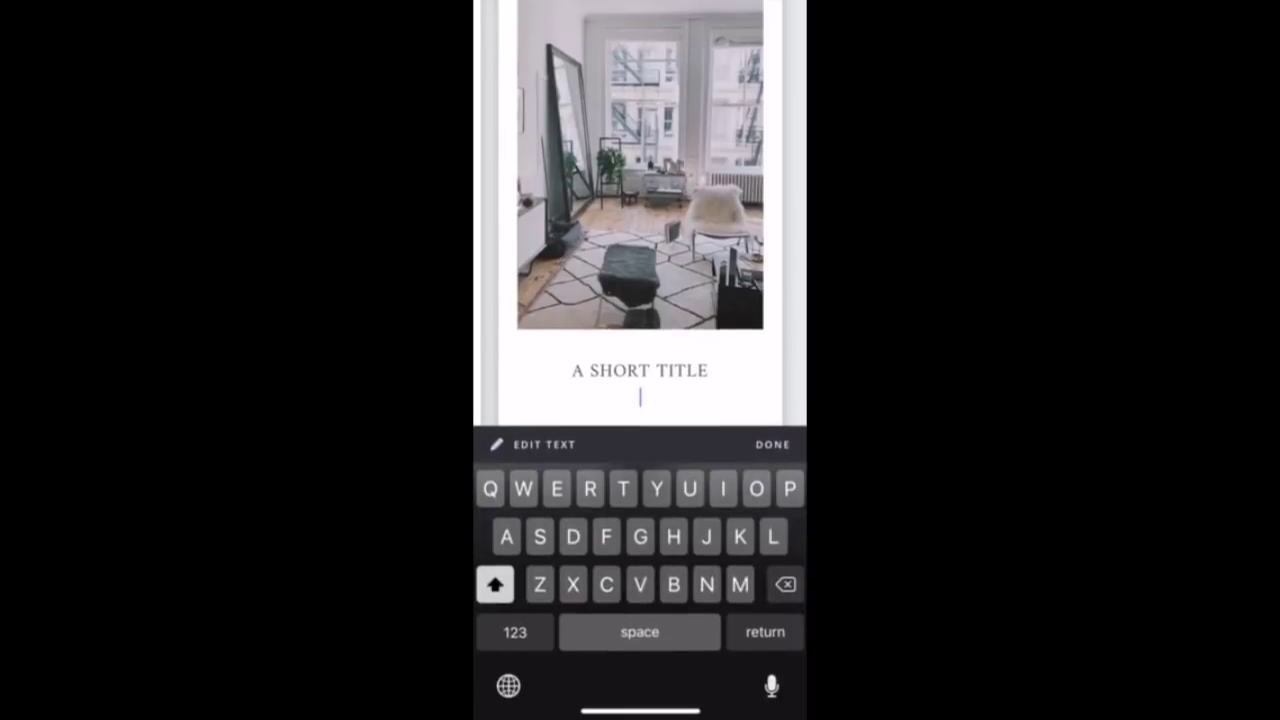
type("Jencbnxjakkscjs")
left_click(772, 443)
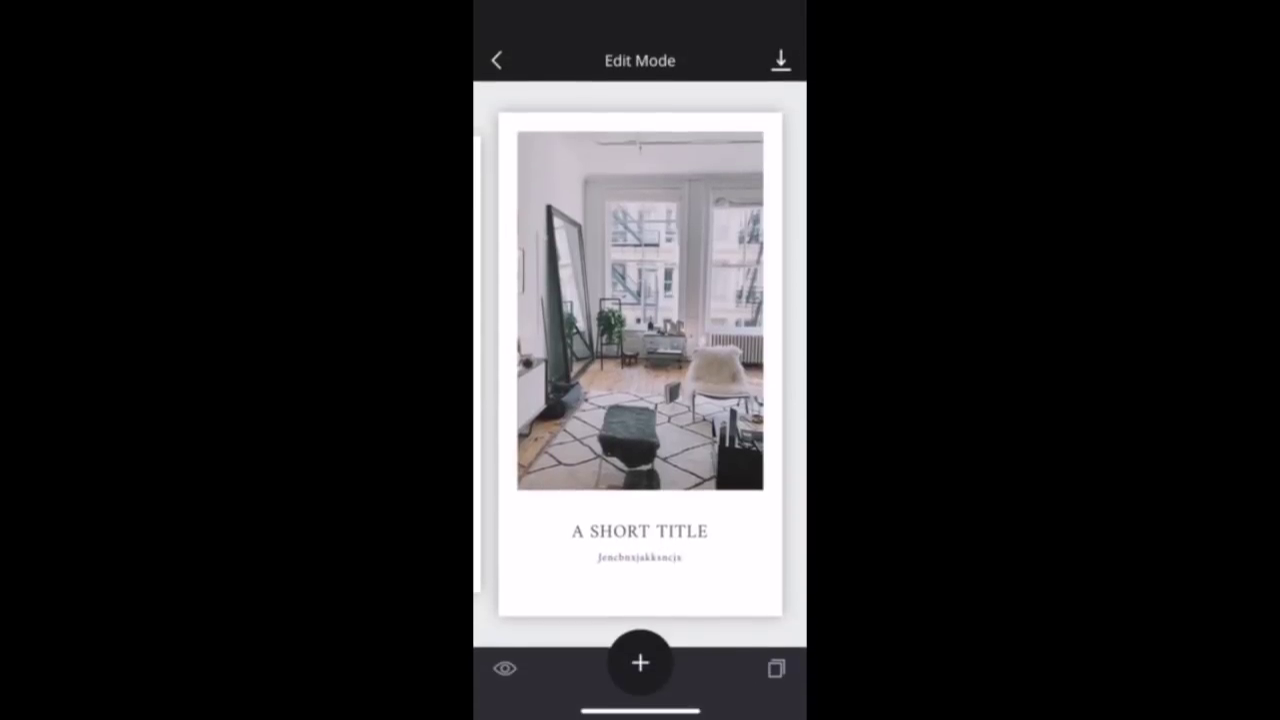
left_click_drag(640, 712, 640, 480)
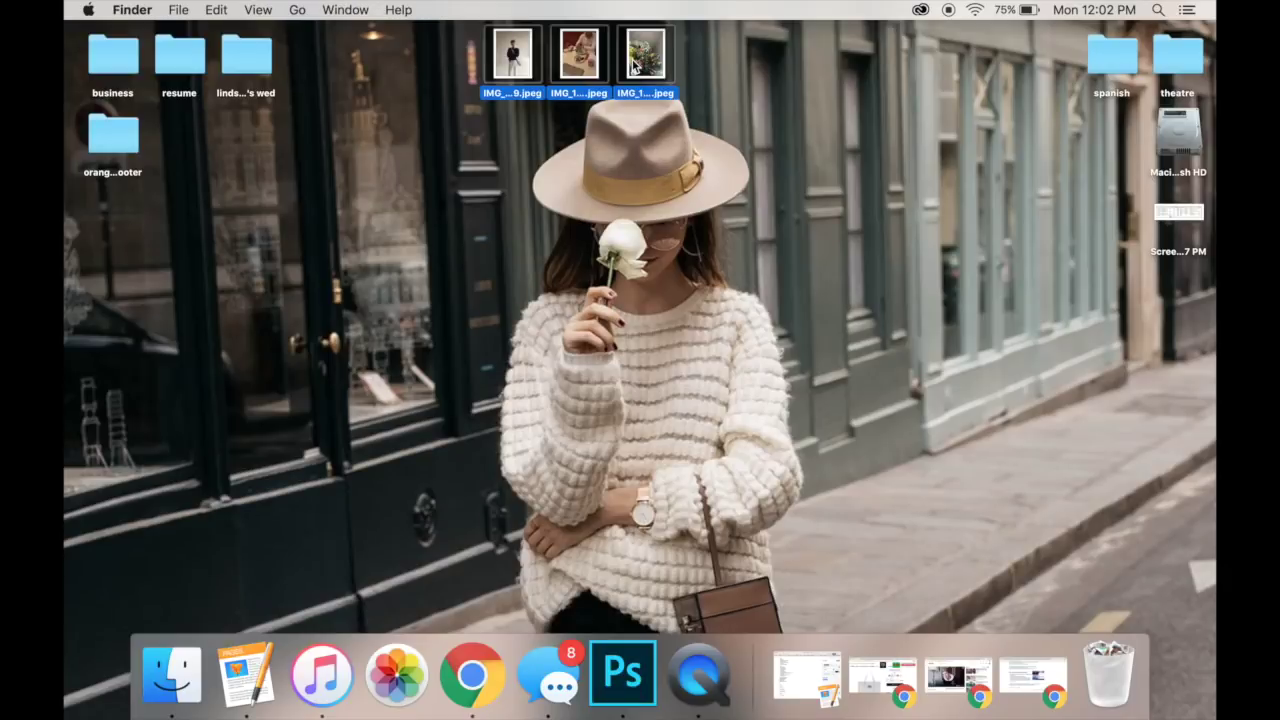
- View the three selected desktop photos in Preview, comparing the dinner, flower and portrait shots, and close the window
double_click(640, 52)
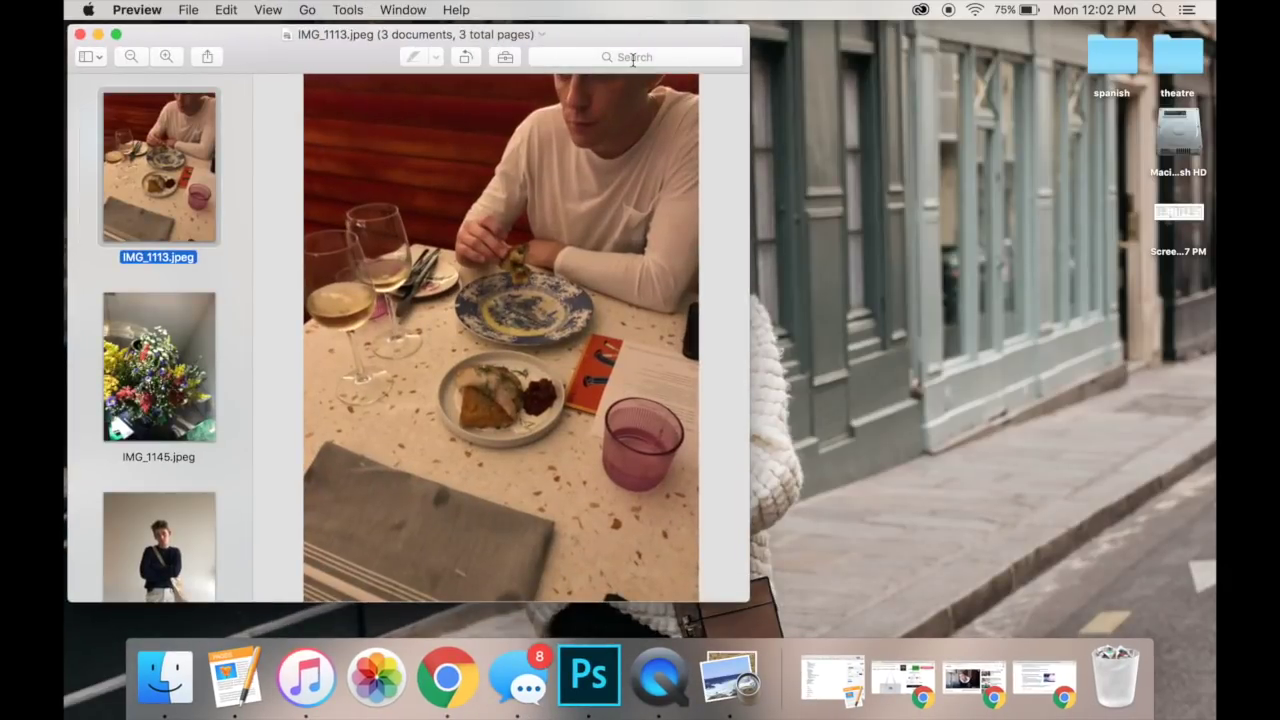
key("Down")
key("Down")
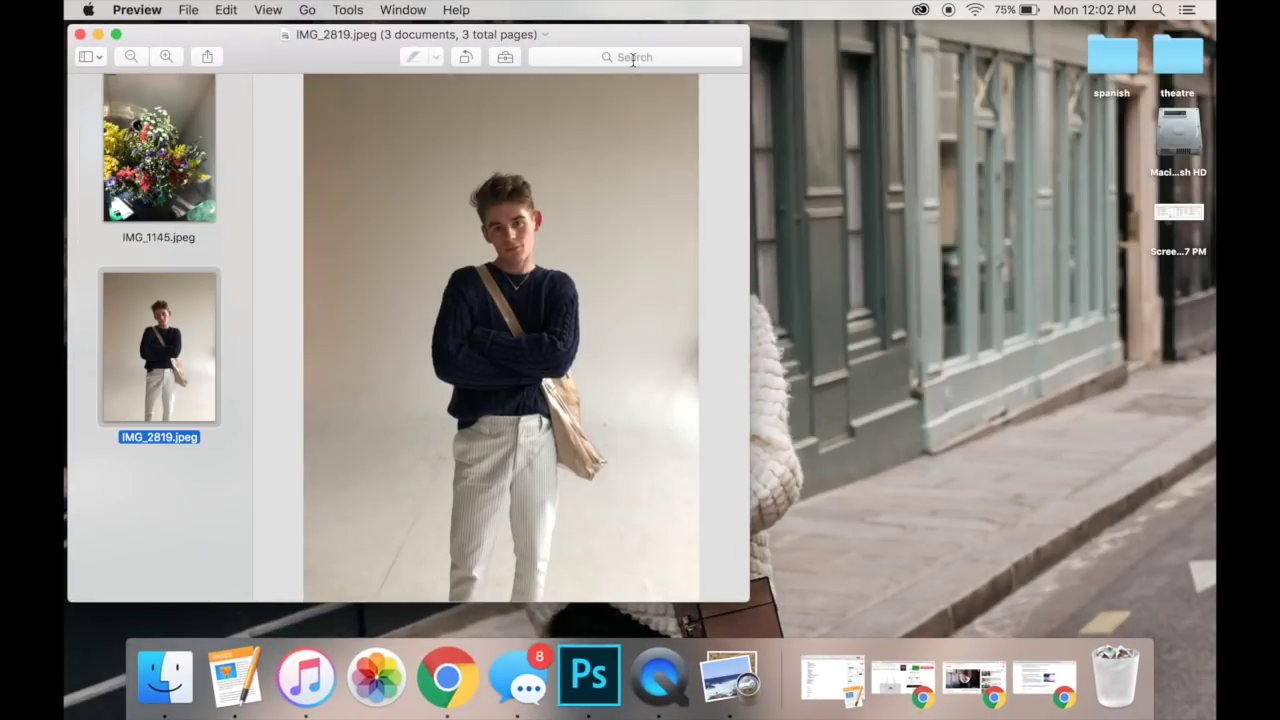
key("Up")
key("Up")
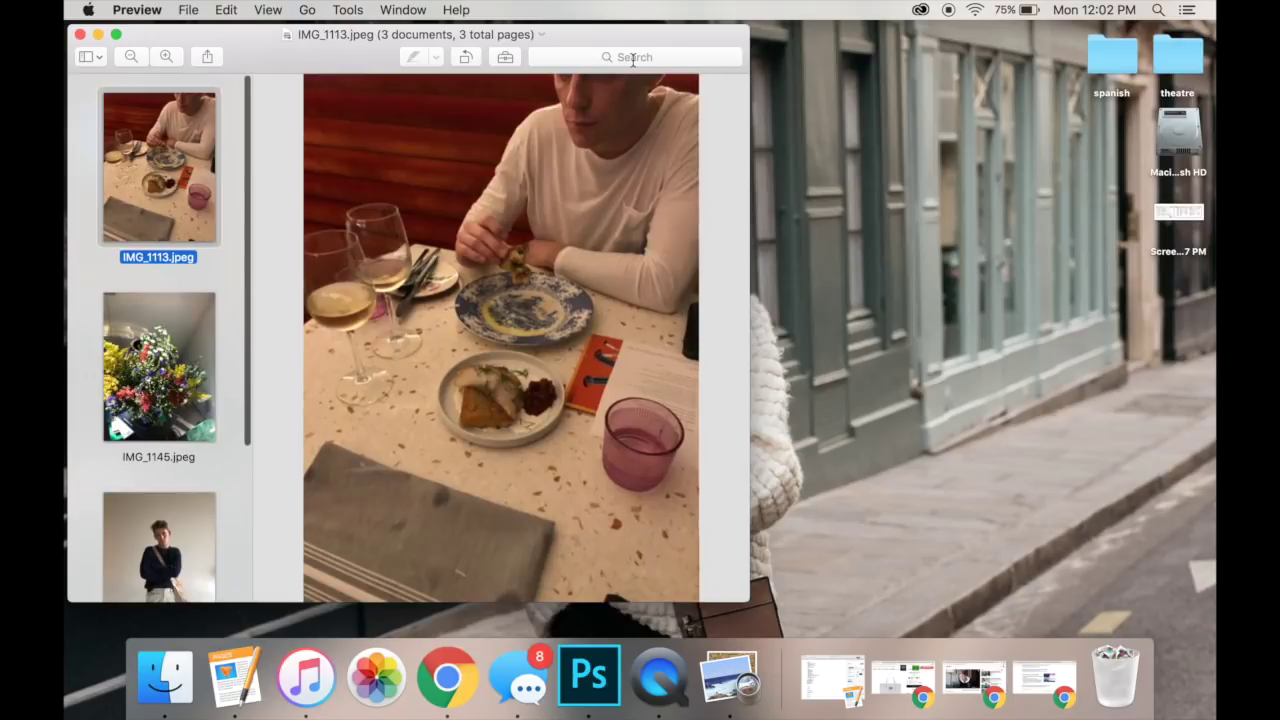
key("Down")
key("Down")
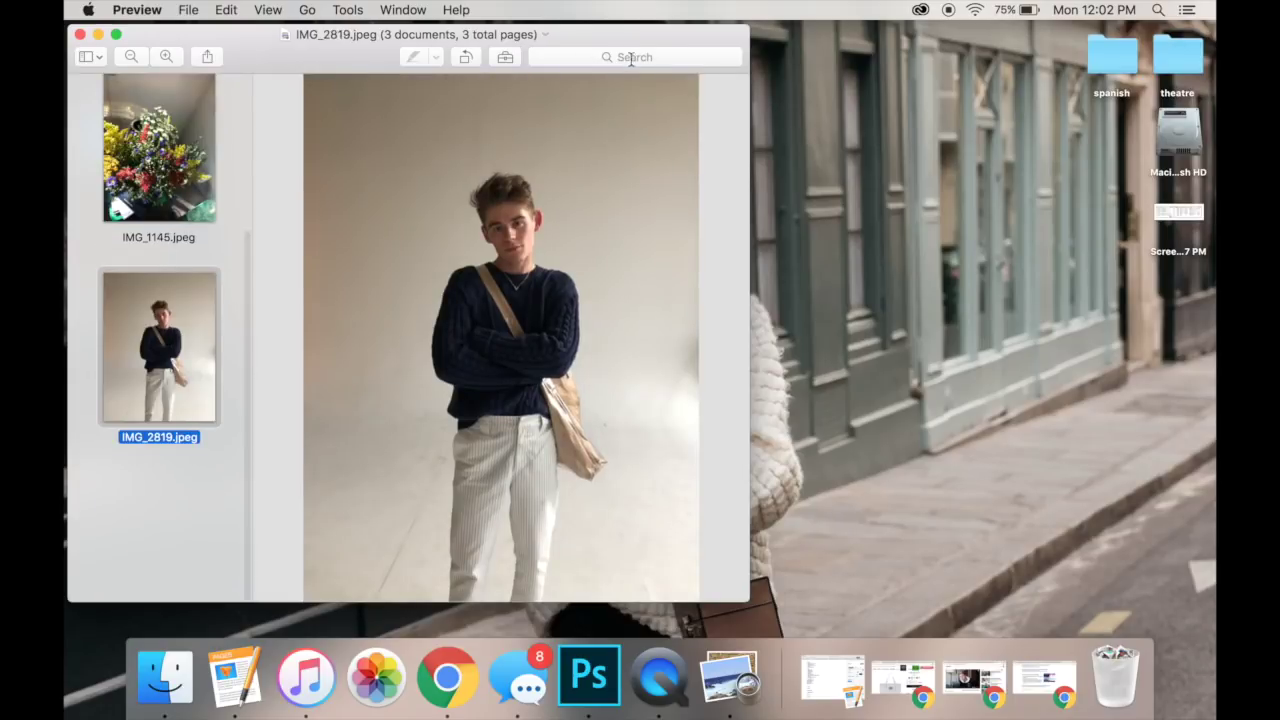
left_click(80, 35)
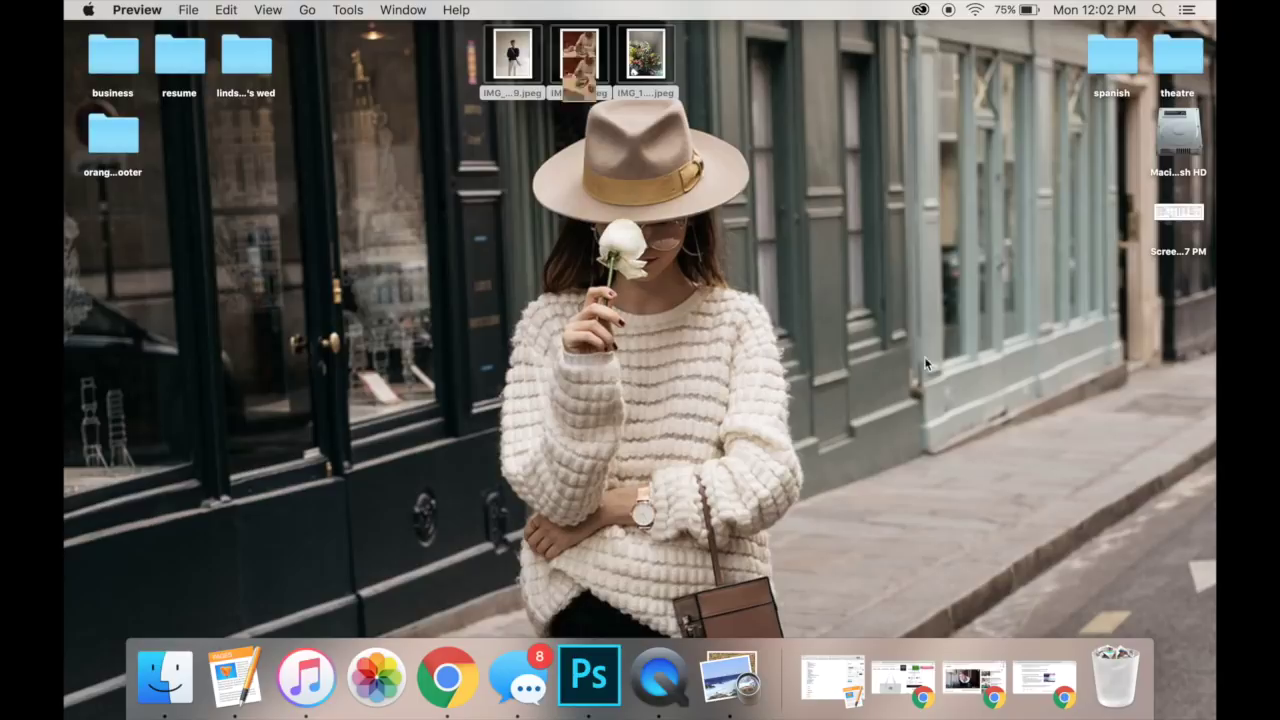
- Launch Lightroom Classic CC from Adobe Creative Cloud and move its window aside to uncover the desktop photos
left_click(920, 11)
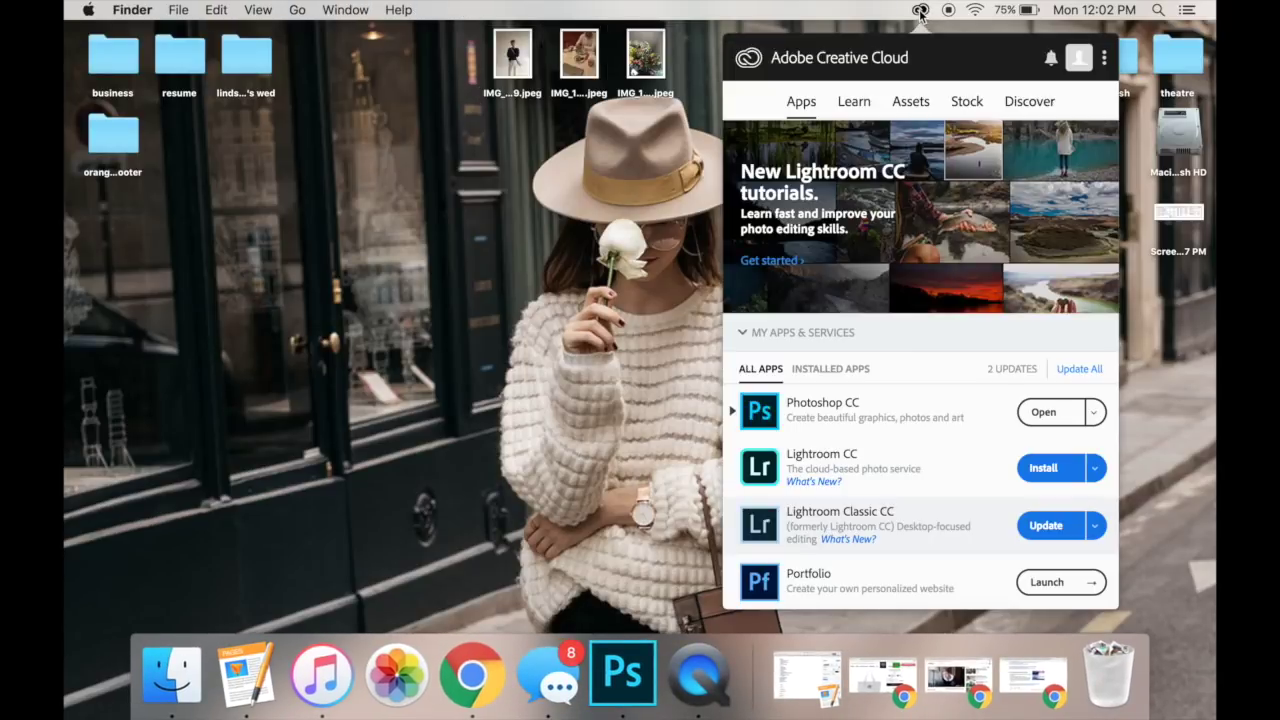
left_click(903, 526)
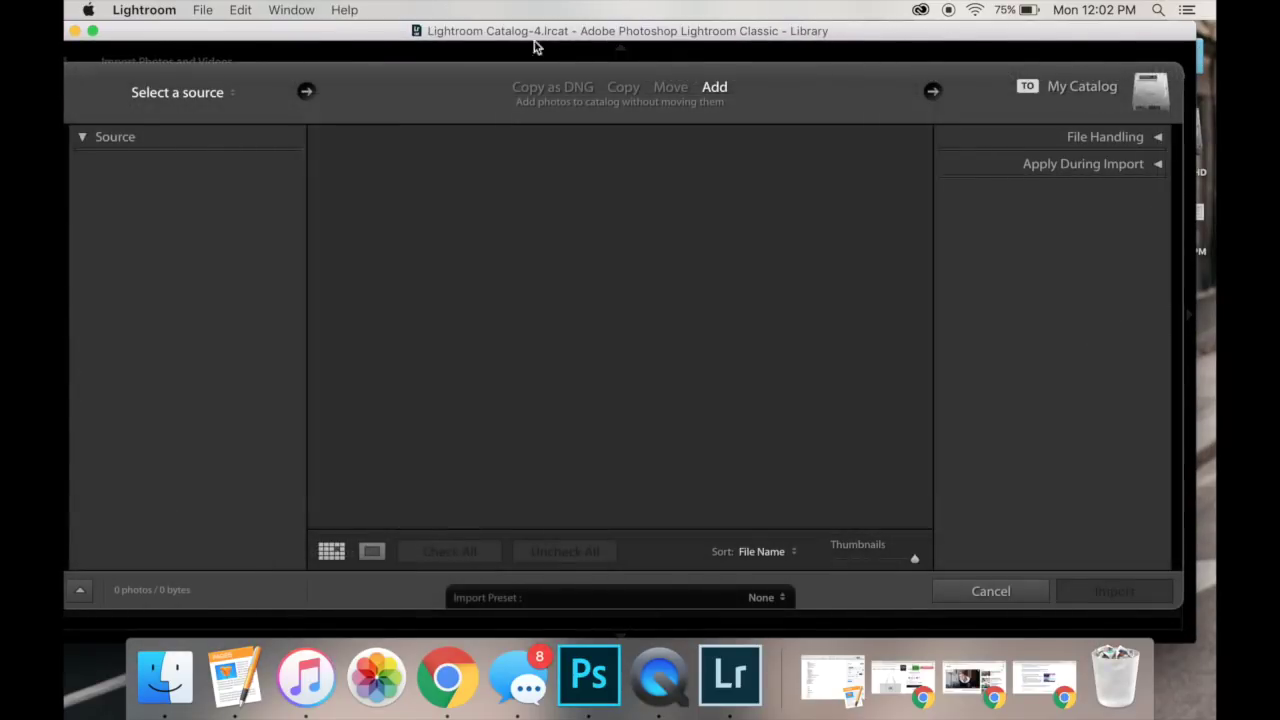
left_click_drag(531, 43, 594, 47)
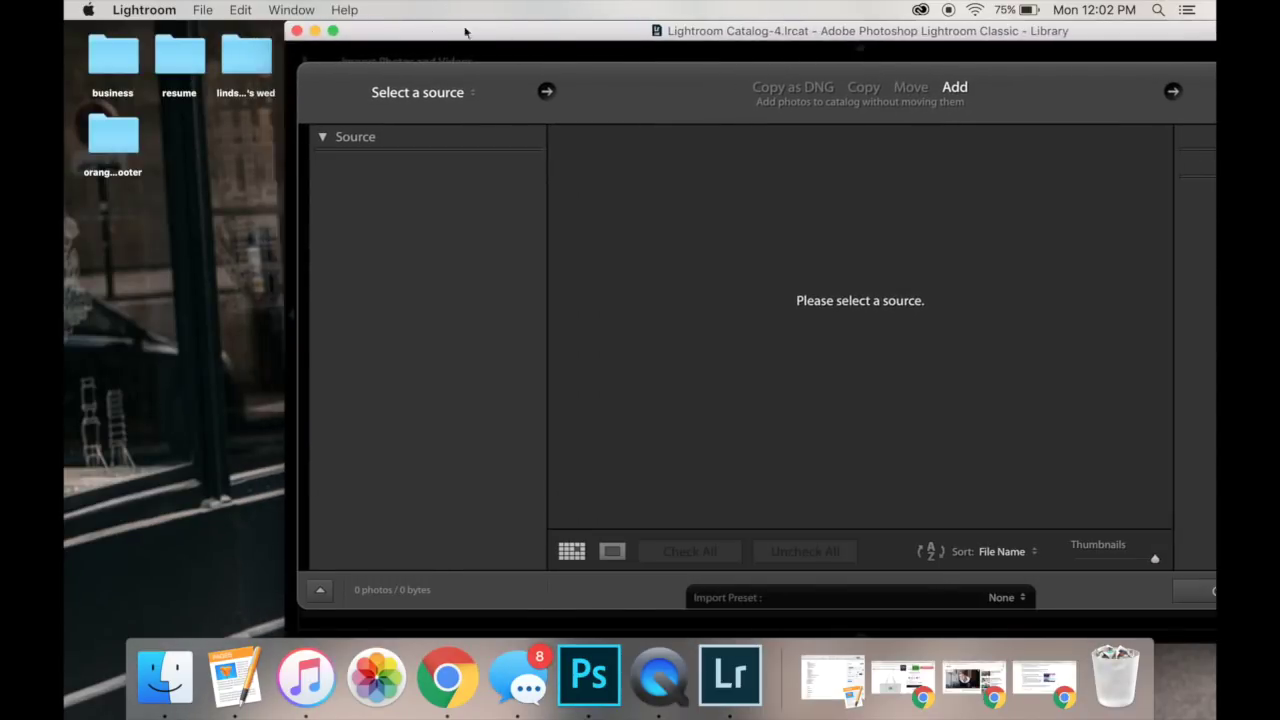
left_click_drag(433, 35, 845, 35)
- Import the three desktop photos into the Lightroom catalog using Add, without moving the files
left_click_drag(478, 48, 655, 152)
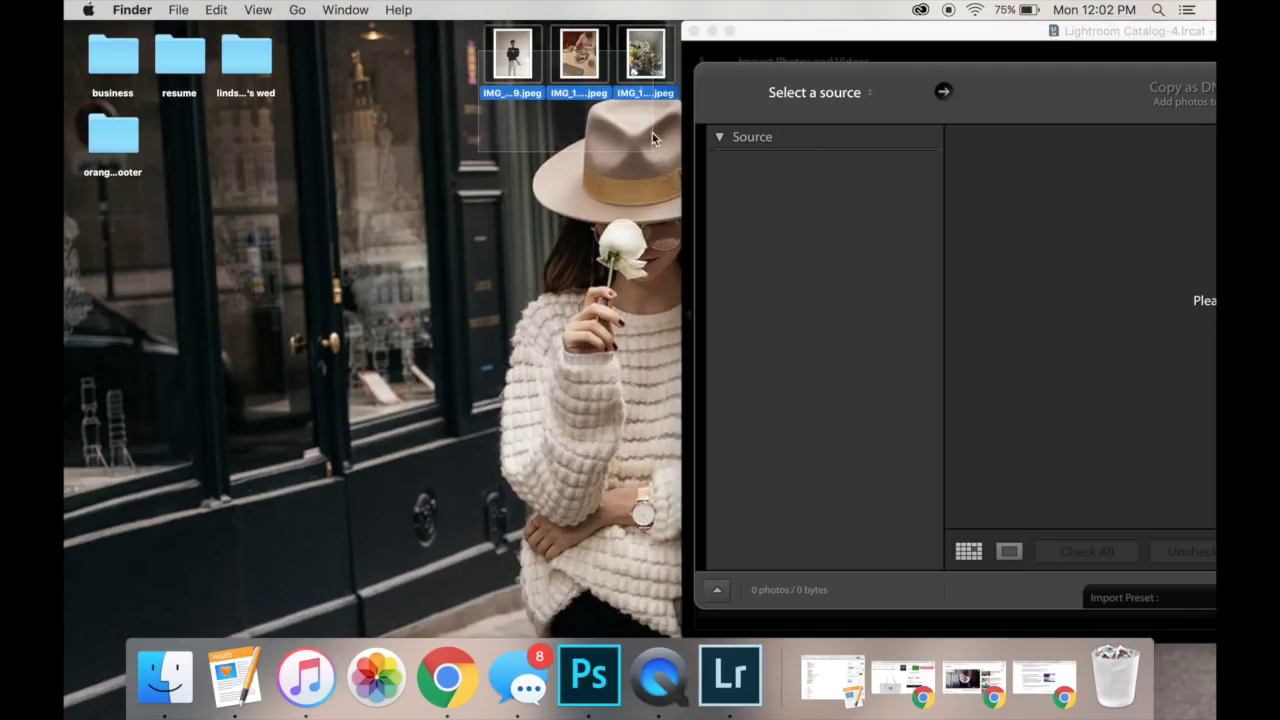
left_click_drag(640, 64, 1066, 303)
left_click_drag(790, 43, 170, 5)
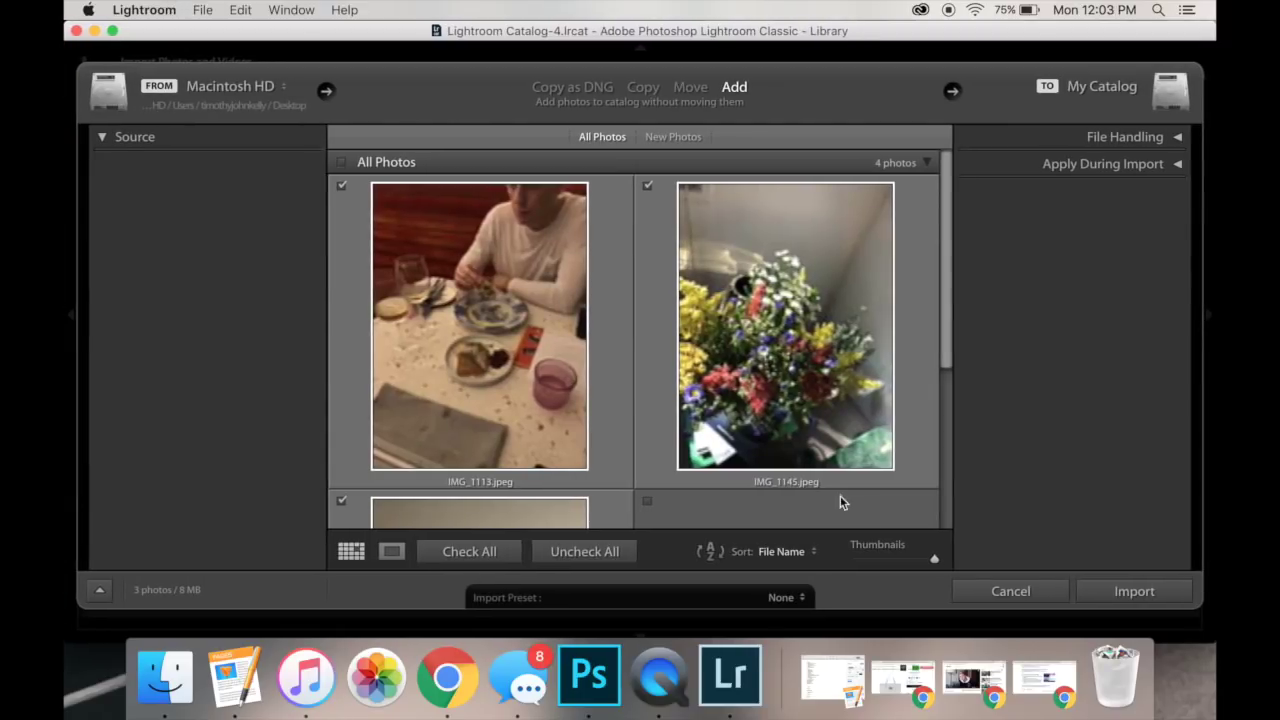
left_click(1092, 587)
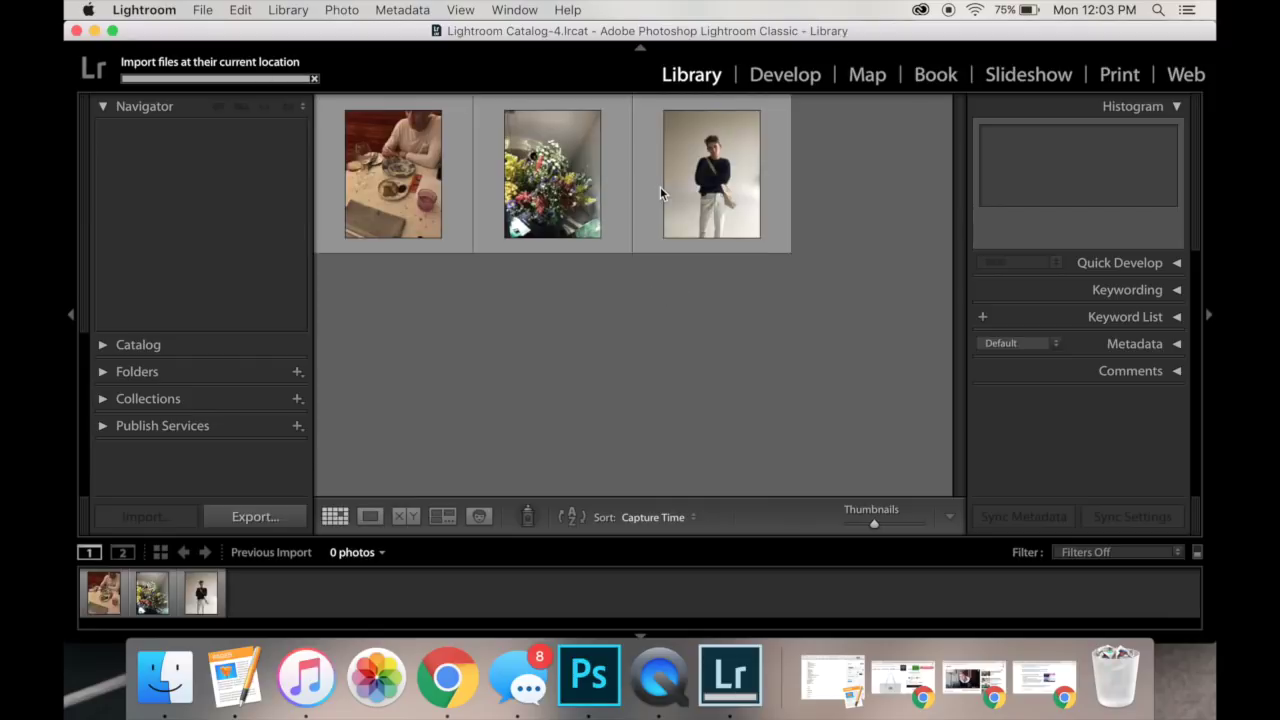
- Switch to the Develop module and apply the its_timmy05 user preset to the portrait IMG_2819.jpeg
left_click(773, 77)
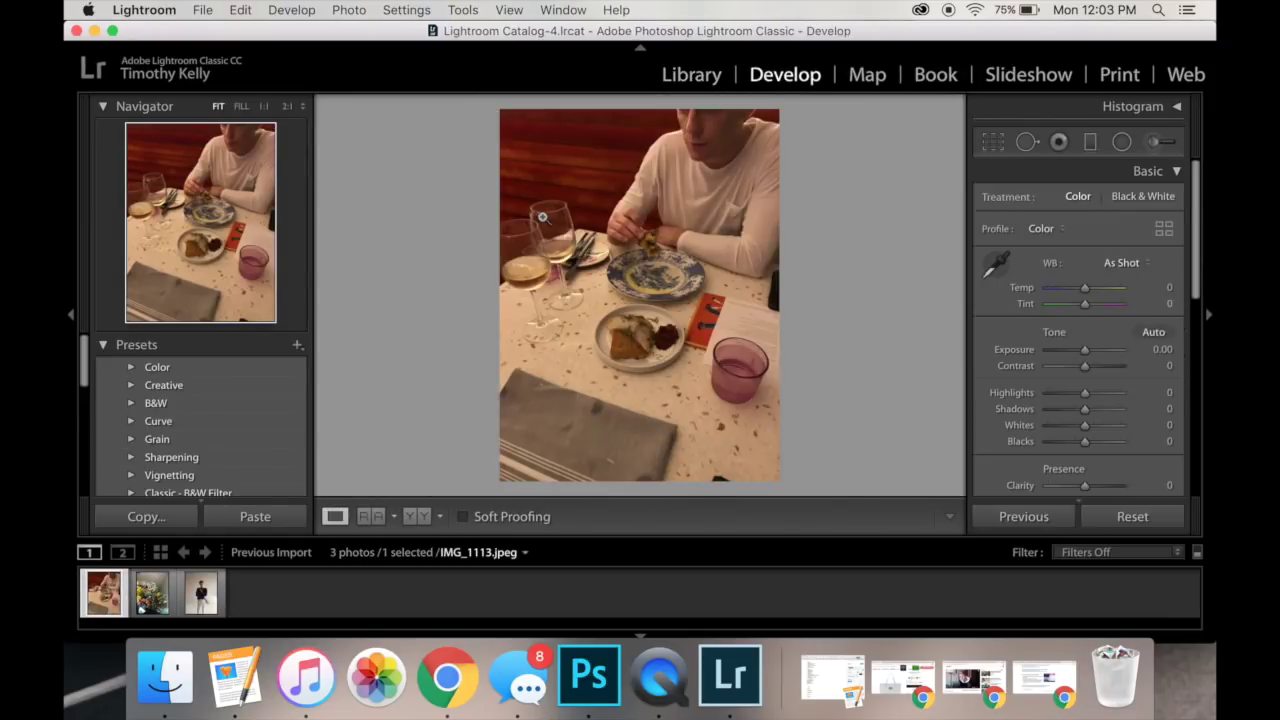
key("Right")
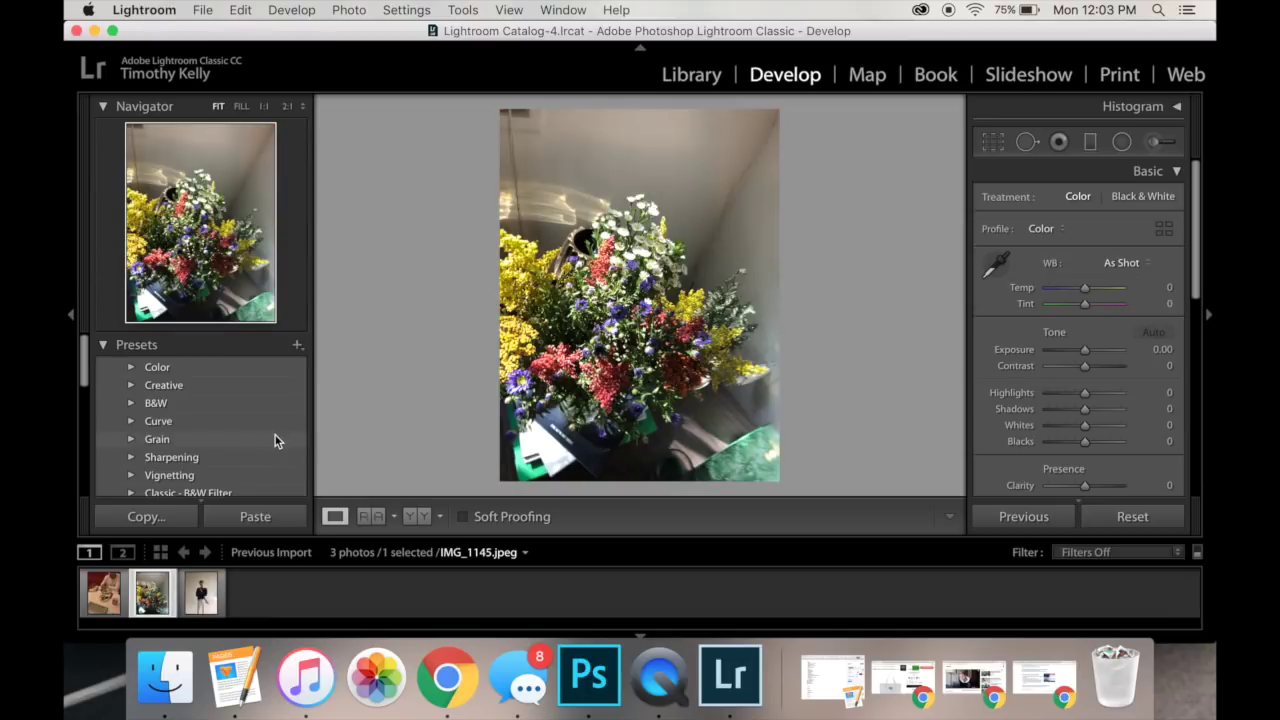
key("Right")
scroll(277, 440, "down", 2)
scroll(277, 440, "down", 5)
scroll(277, 440, "down", 3)
scroll(277, 440, "down", 2)
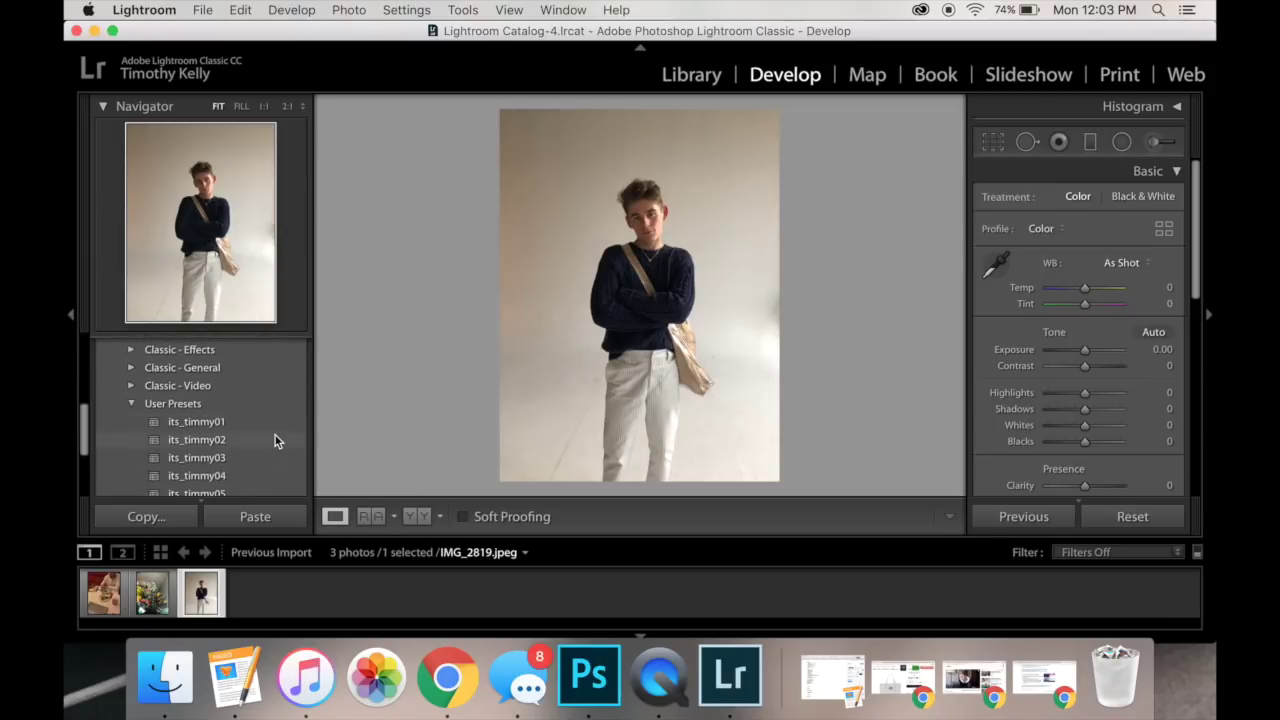
left_click(258, 485)
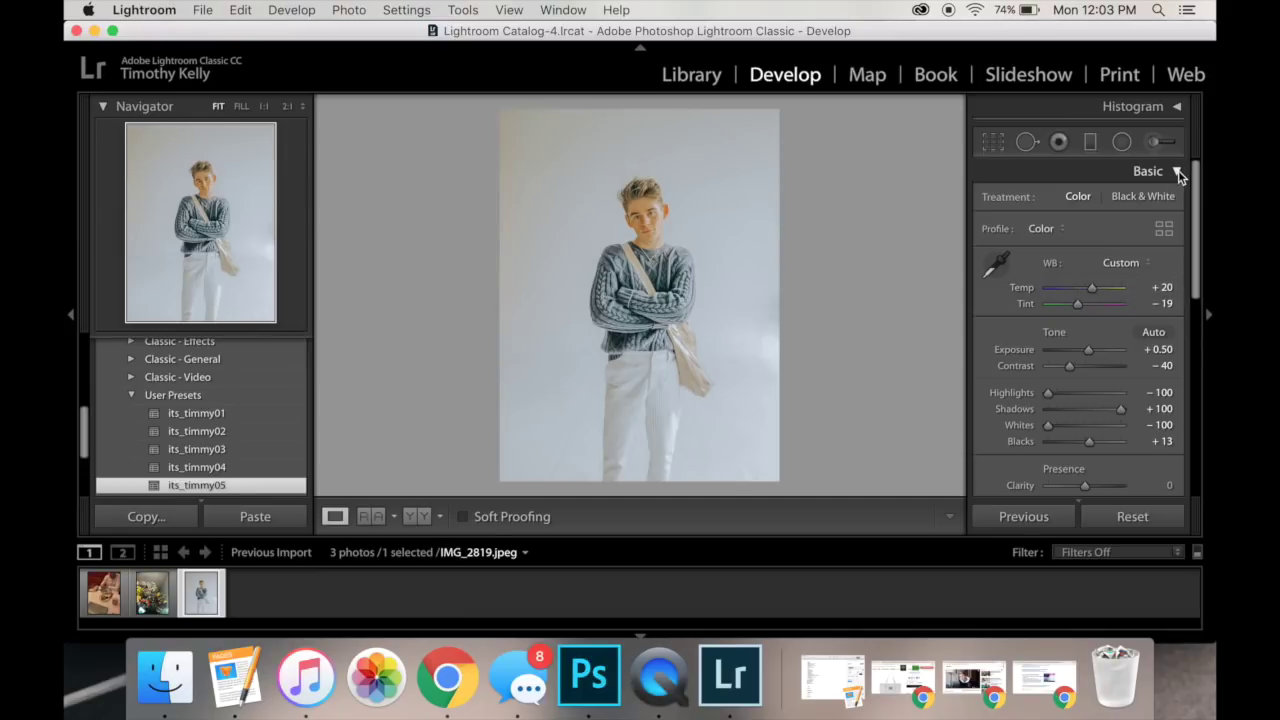
- Set the portrait's Shadows to +70 and collapse the Basic adjustments
left_click(1105, 420)
left_click_drag(1105, 424, 1109, 424)
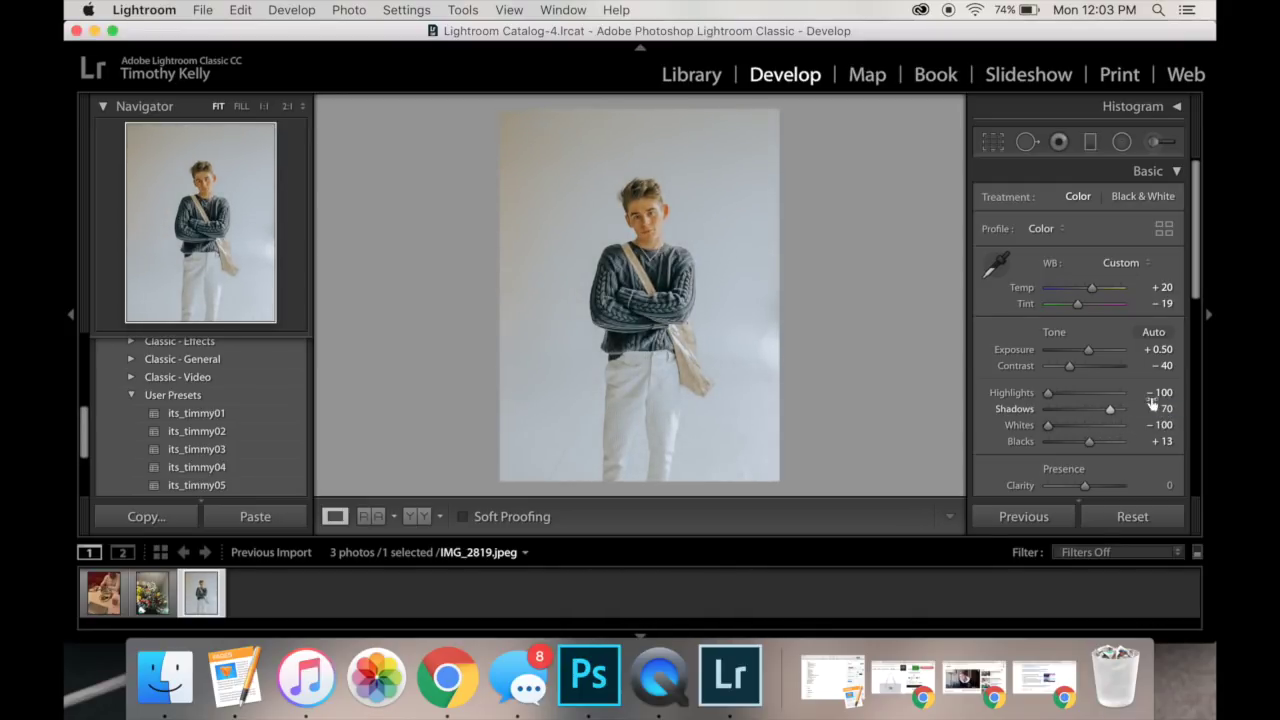
left_click(1176, 170)
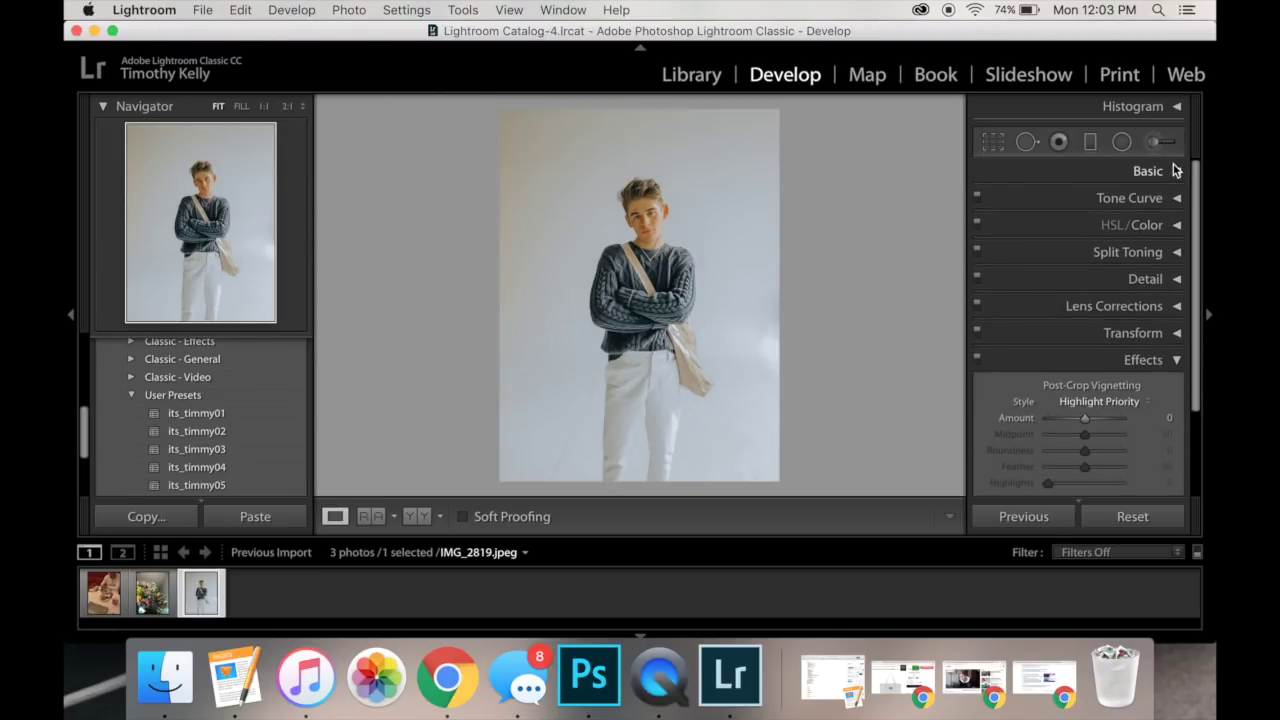
- Compare the portrait with lens profile corrections on and off, and inspect the face up close
left_click(1176, 360)
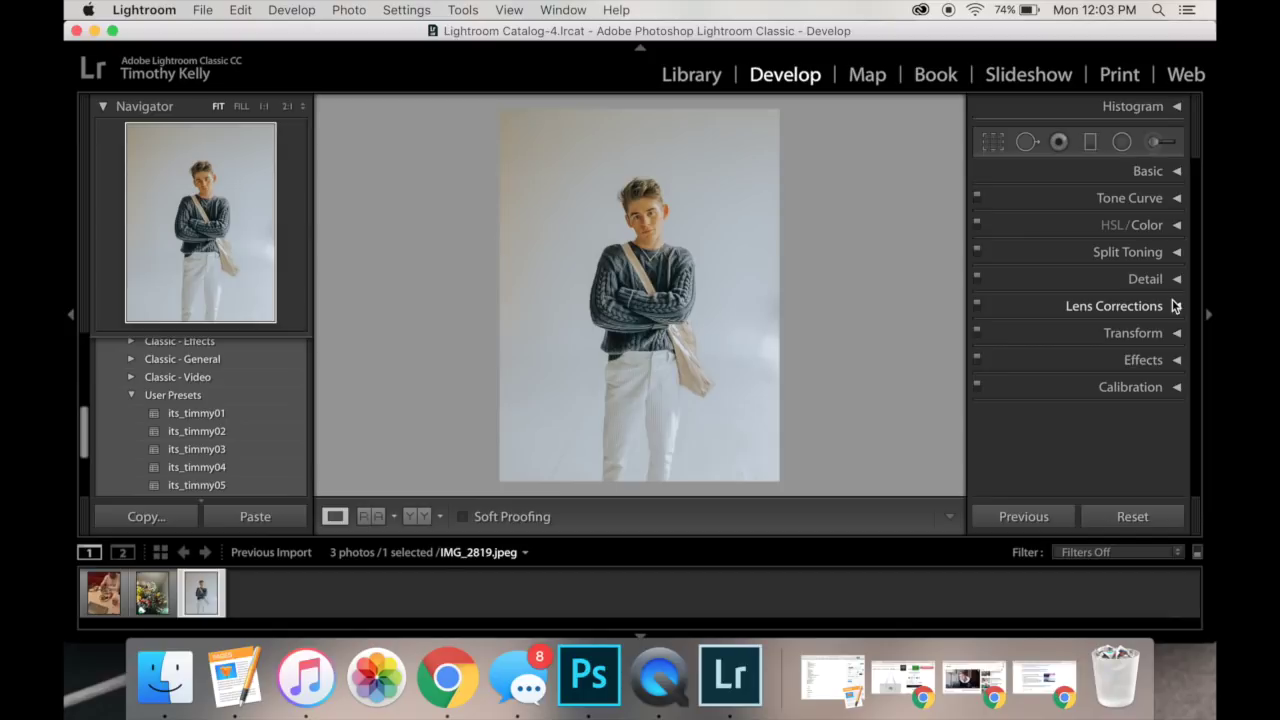
left_click(1174, 305)
left_click(1054, 272)
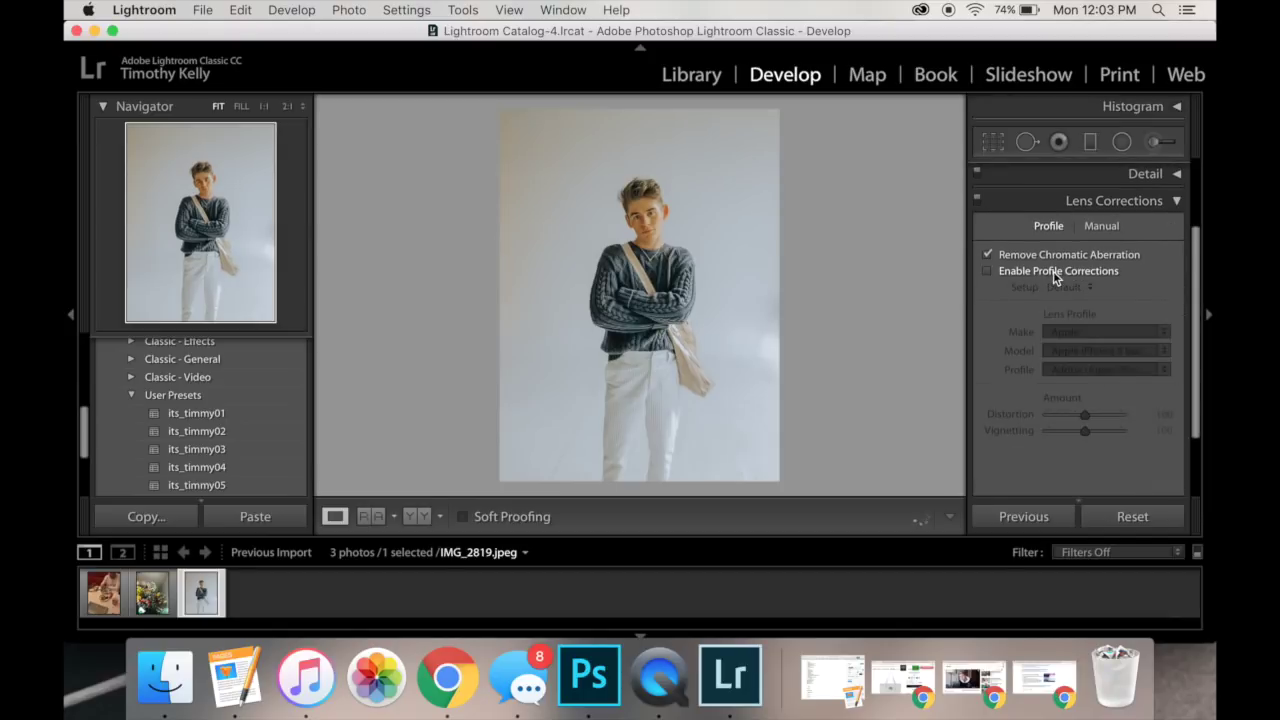
left_click(1054, 273)
left_click(1054, 272)
left_click(1054, 272)
left_click(1158, 201)
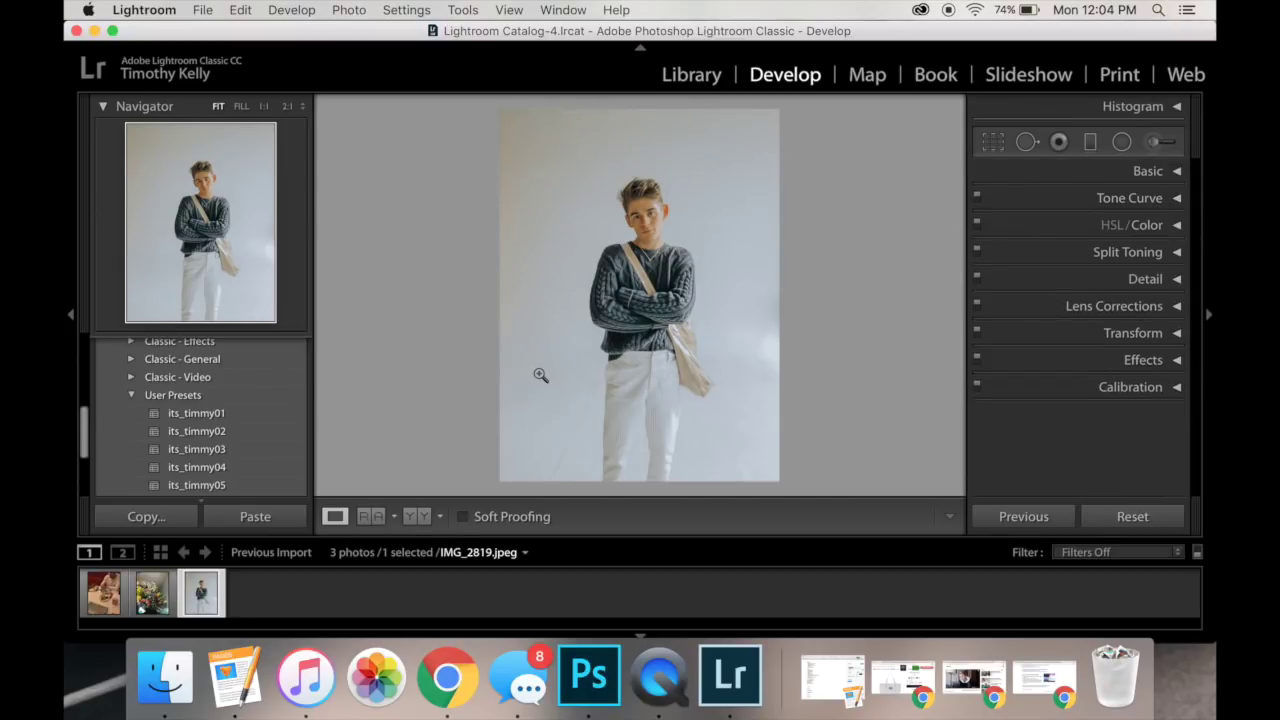
left_click(645, 220)
left_click(218, 106)
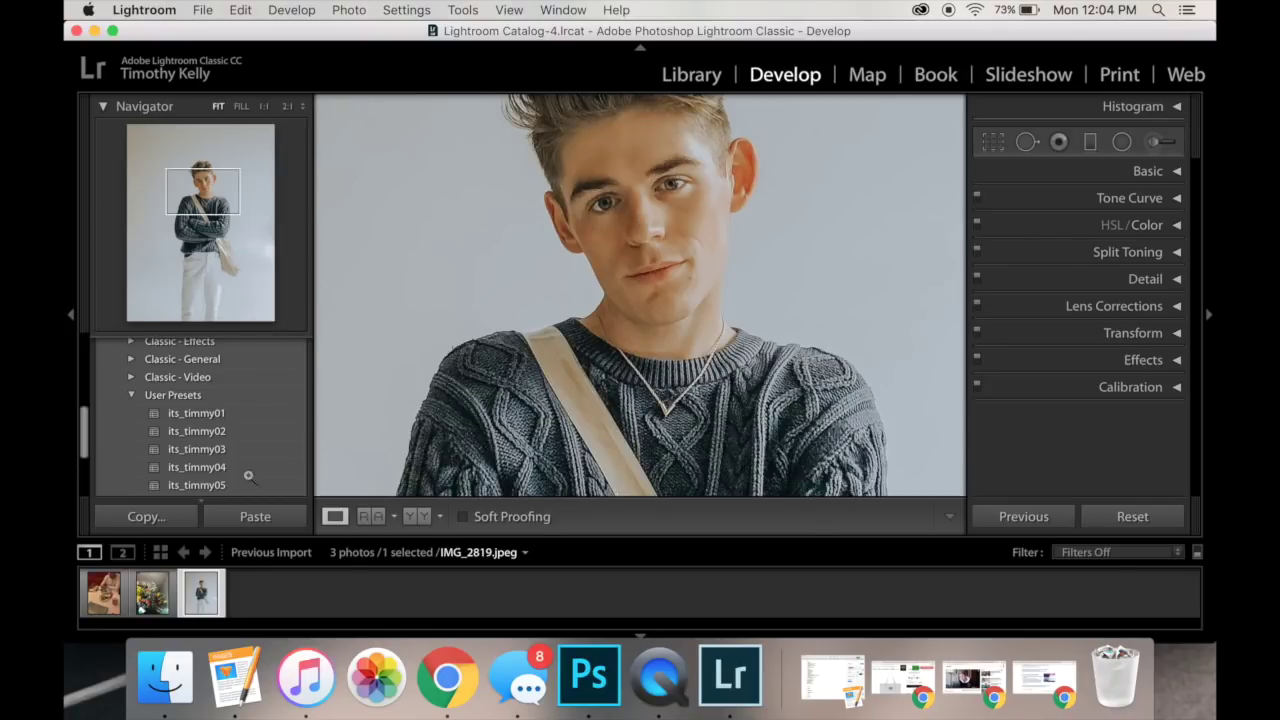
- Apply the its_timmy05 preset to the flower photo IMG_1145.jpeg and crop in its bottom, right and top edges
key("Left")
left_click(207, 487)
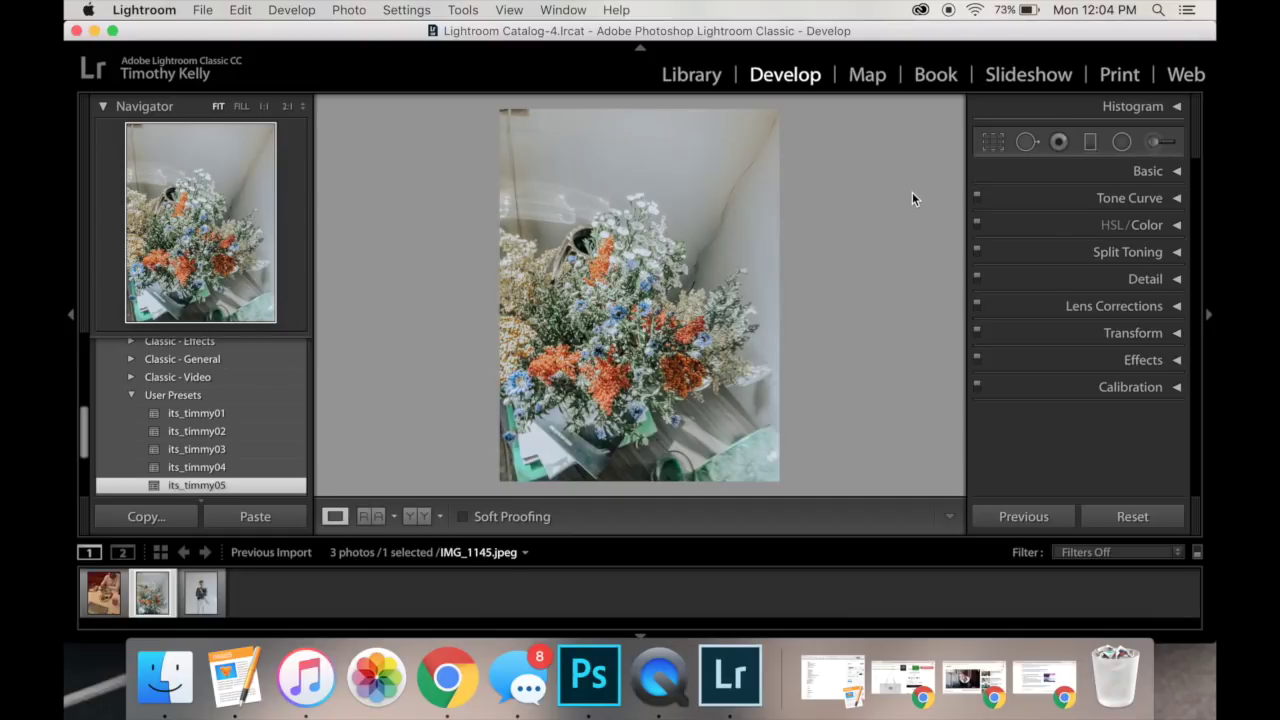
left_click(992, 142)
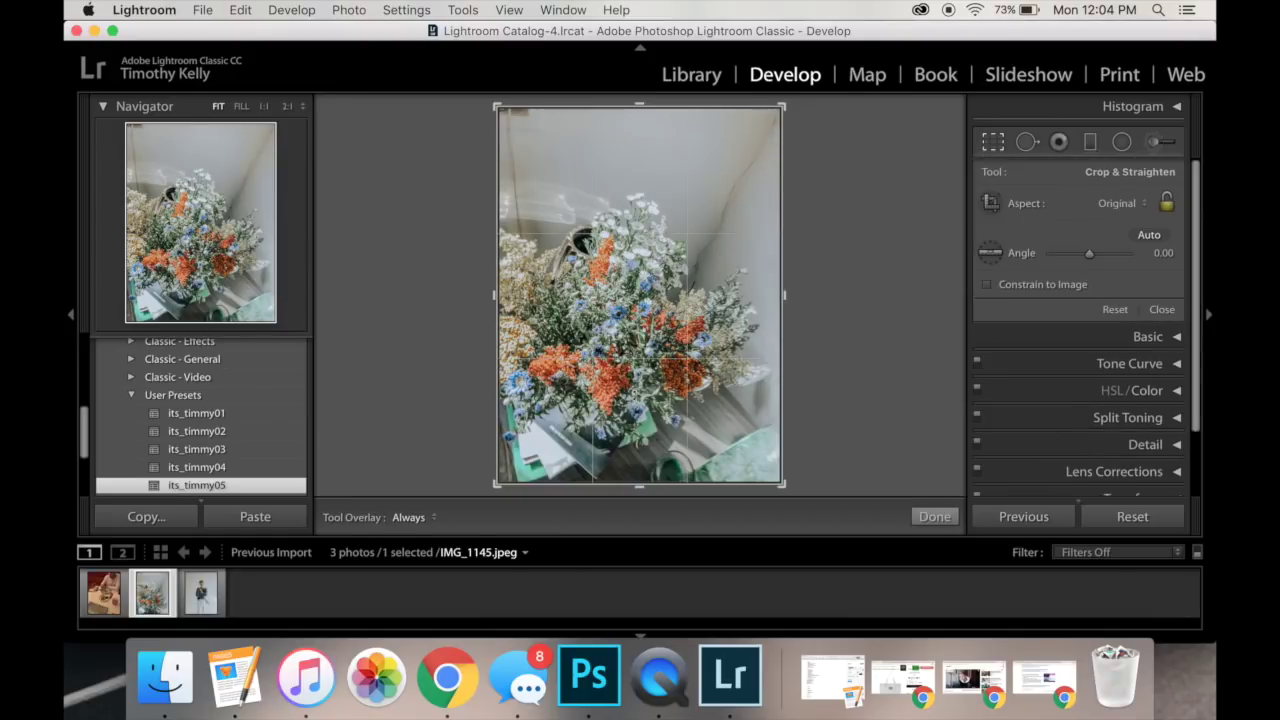
left_click_drag(643, 486, 643, 459)
left_click_drag(785, 296, 761, 297)
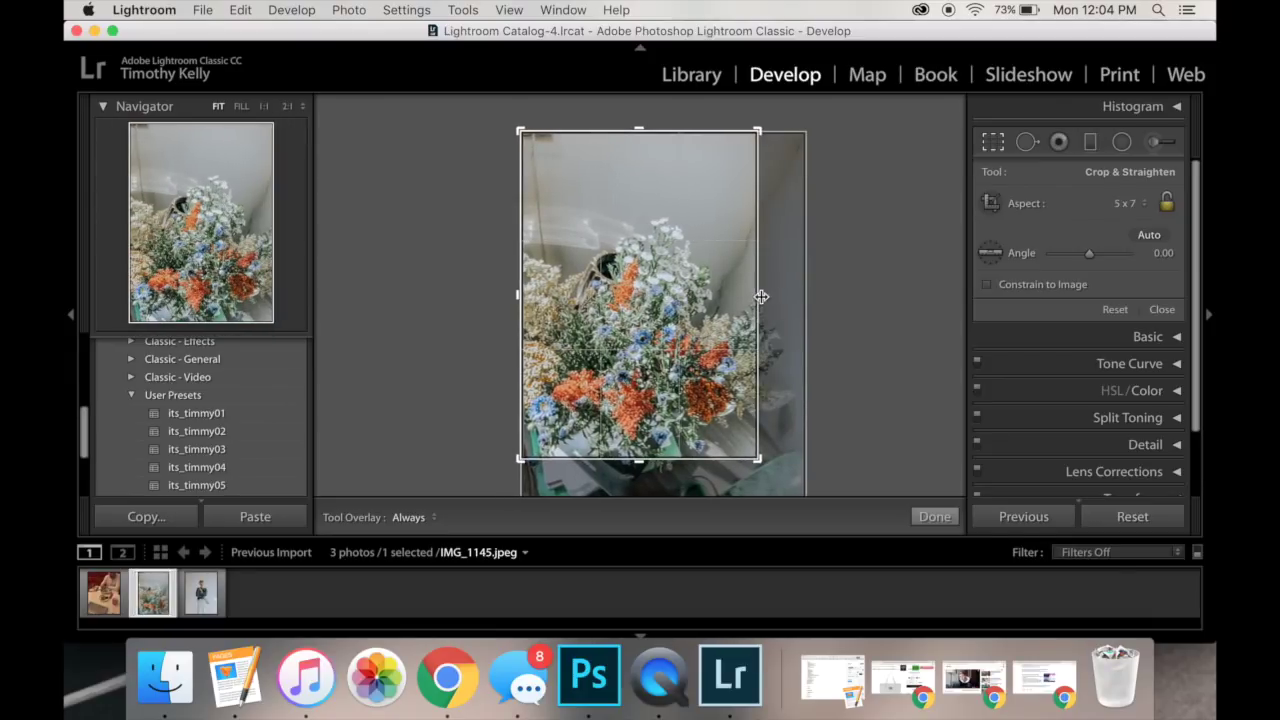
left_click_drag(638, 131, 638, 137)
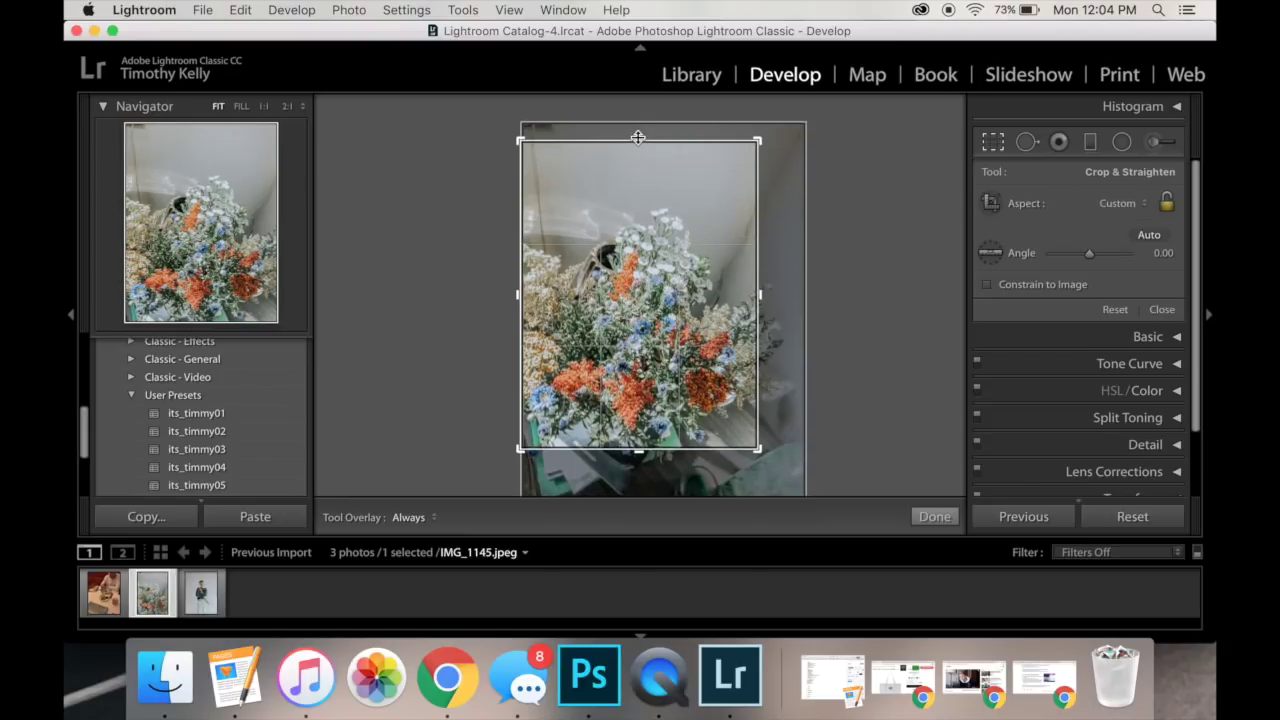
left_click(923, 513)
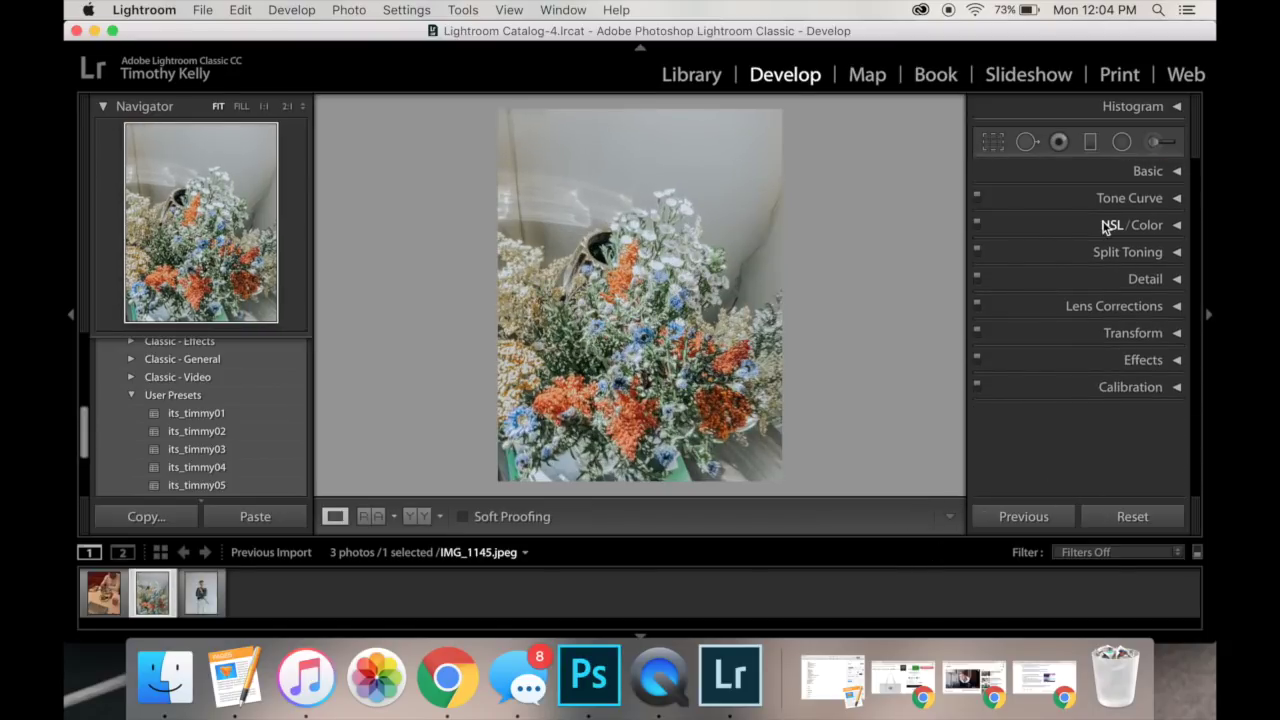
- Apply the its_timmy05 preset to the dinner-table photo IMG_1113.jpeg
left_click(104, 592)
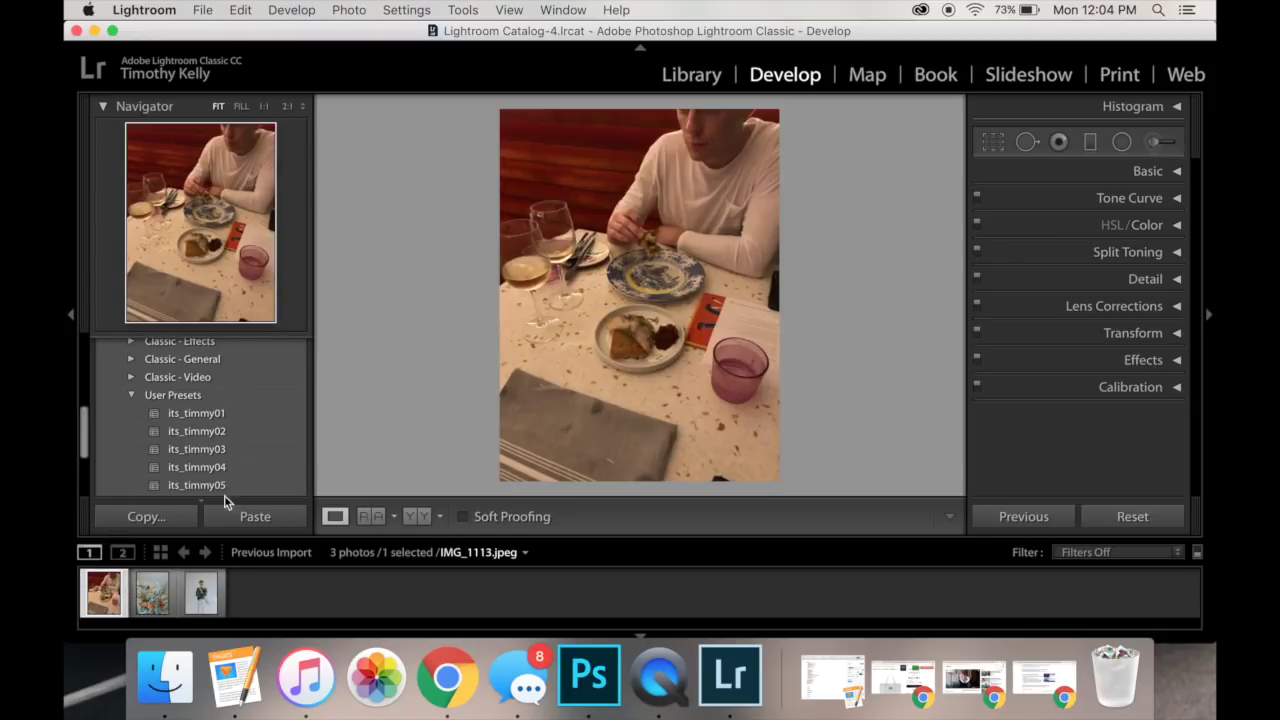
left_click(250, 487)
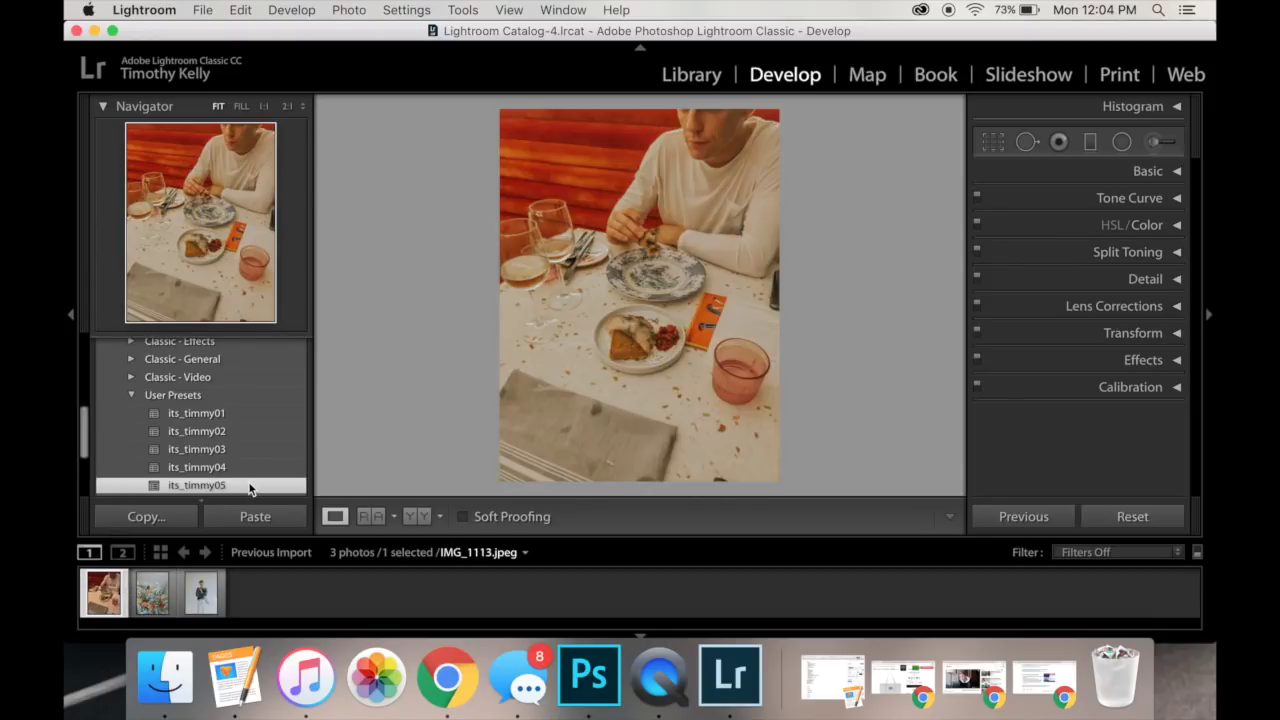
- Crop the dinner-table photo IMG_1113.jpeg in from its top and bottom edges
left_click(992, 141)
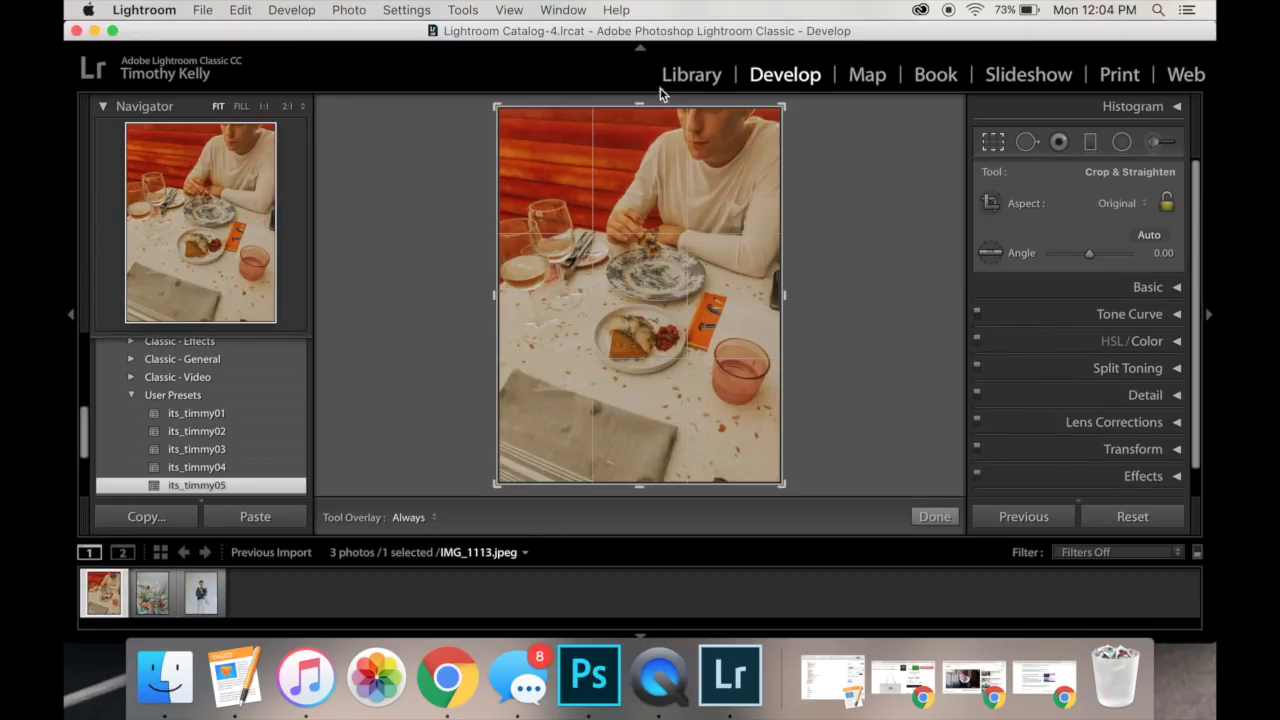
left_click_drag(636, 108, 637, 128)
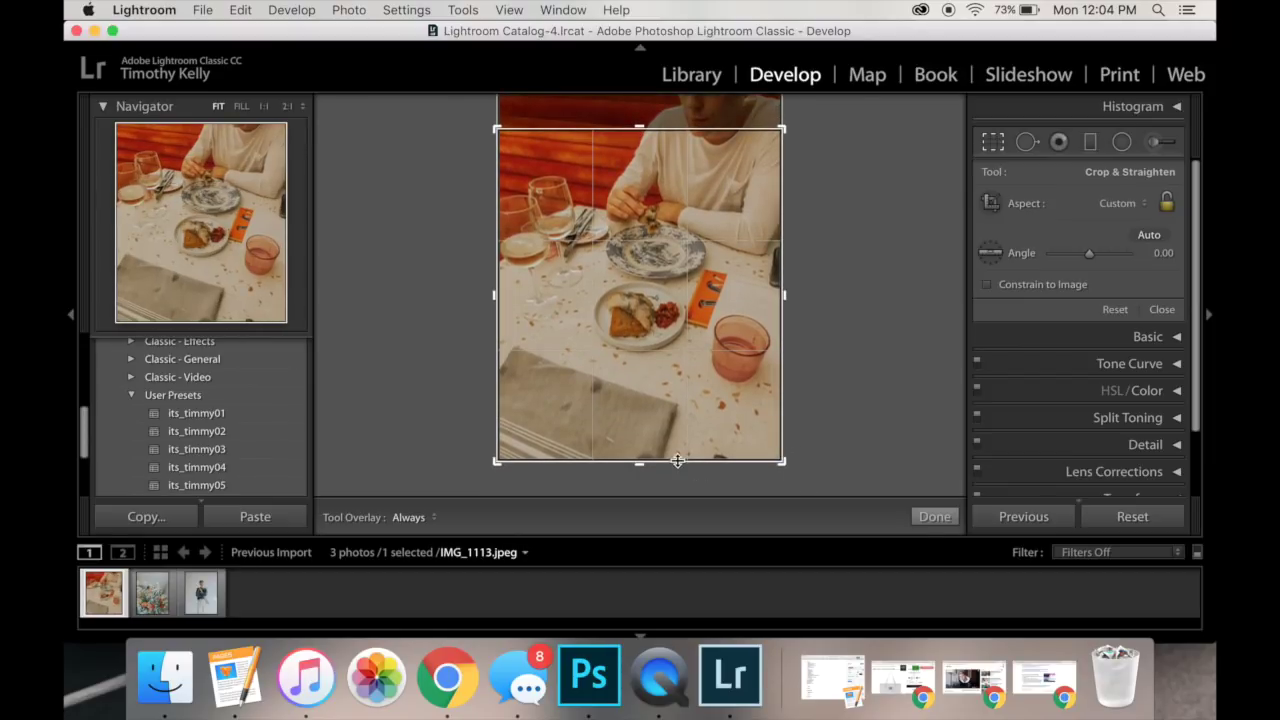
left_click(933, 516)
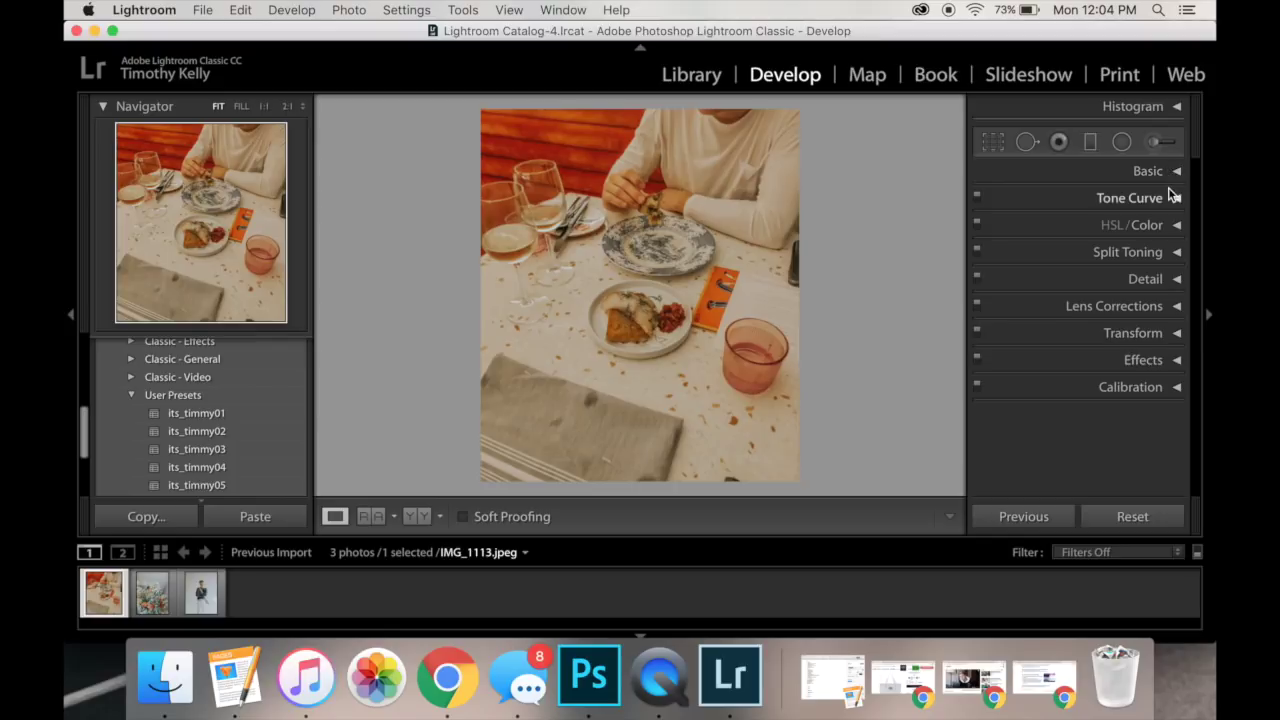
- Set the dinner-table photo's Exposure to +0.75 and its Temp to 0, and collapse the Basic adjustments
left_click(1170, 174)
left_click(1158, 349)
type("1")
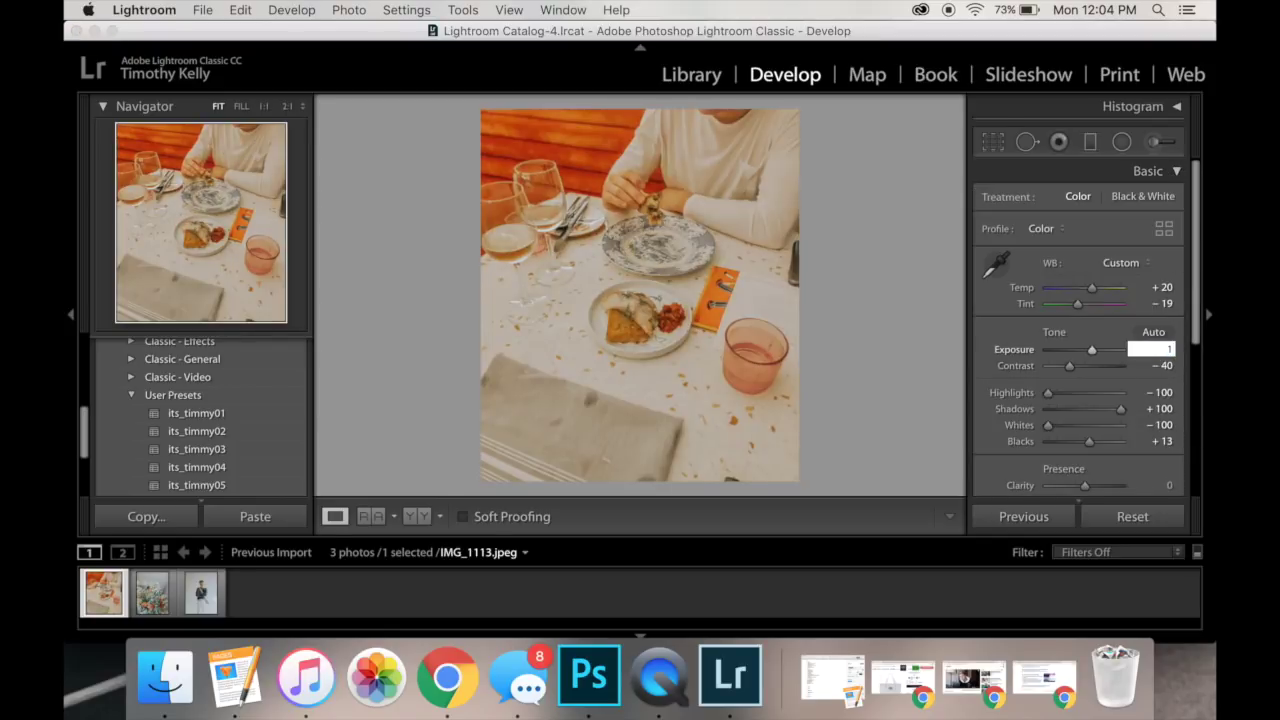
type(".75")
key("Return")
left_click(1158, 287)
type("0")
key("Return")
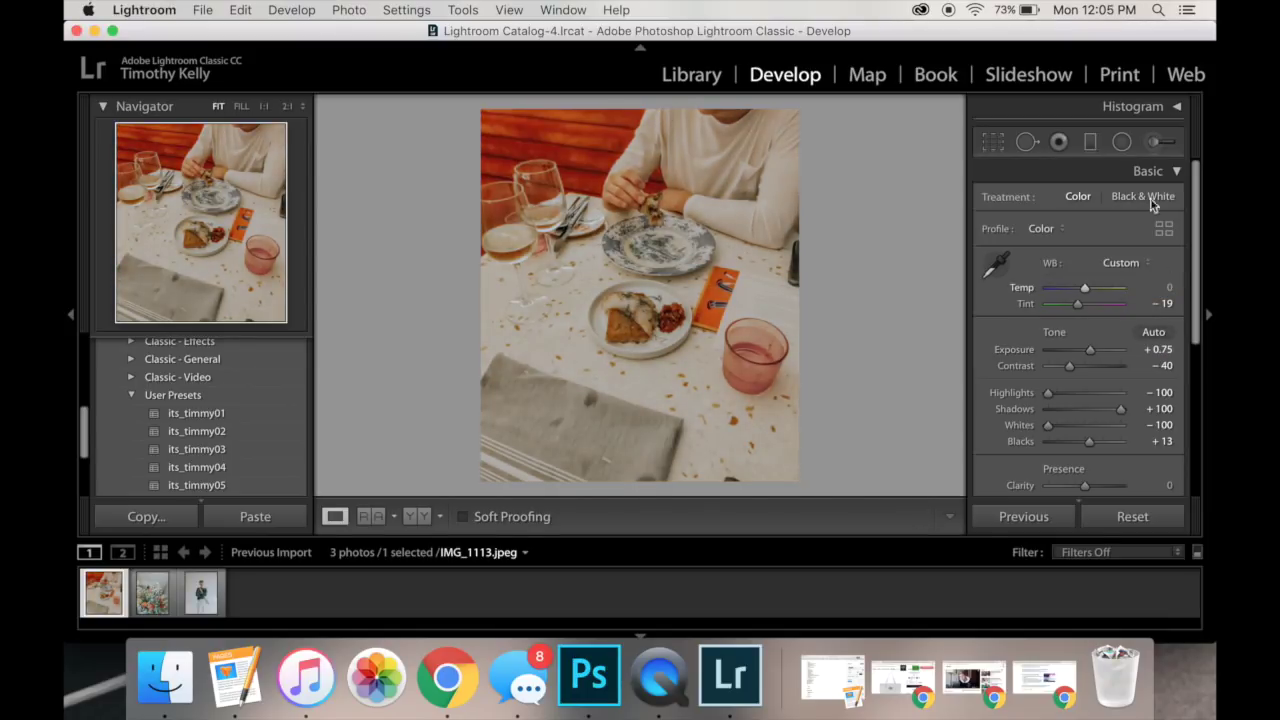
left_click(1176, 171)
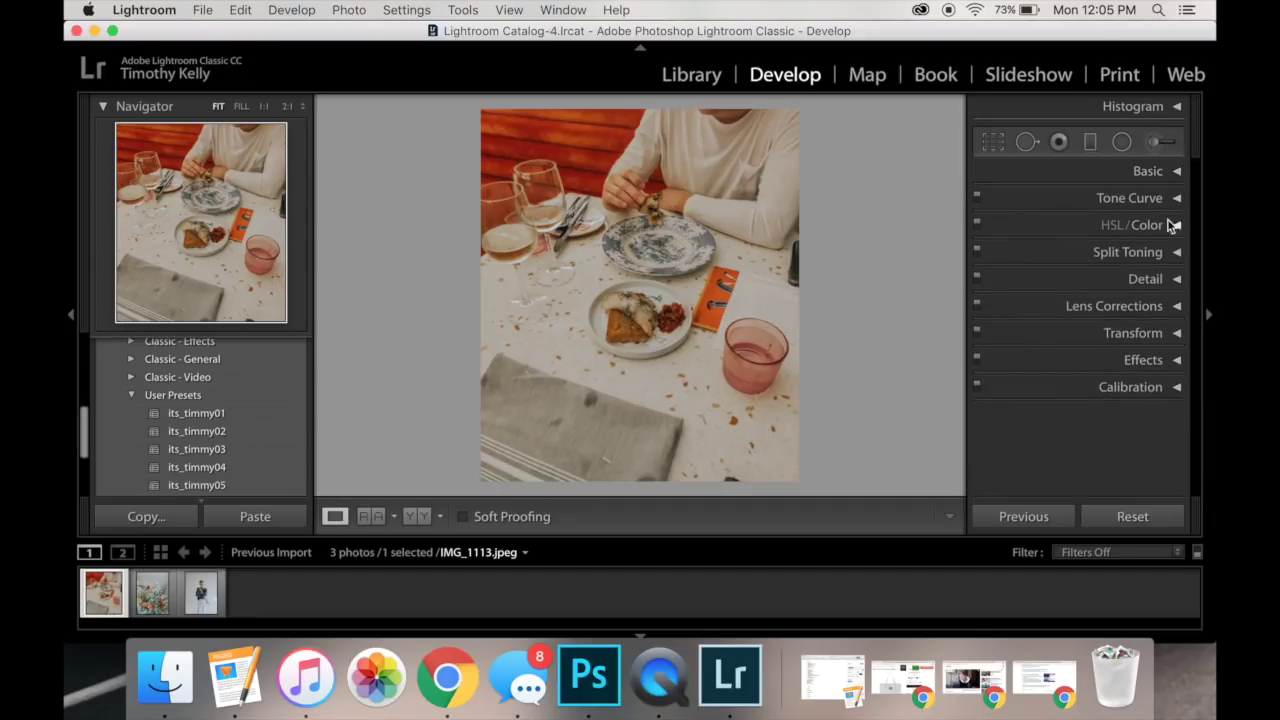
- Set the dinner-table photo's Contrast to -30
left_click(1175, 171)
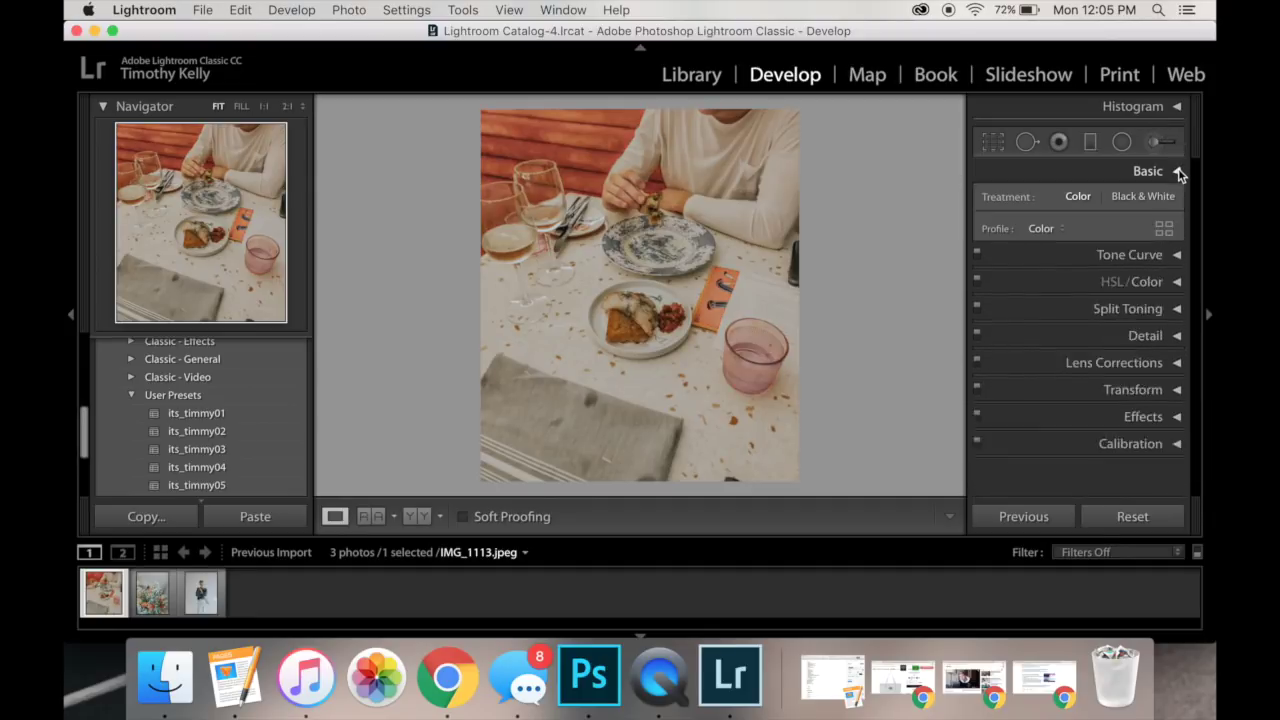
left_click(1155, 364)
type("-2")
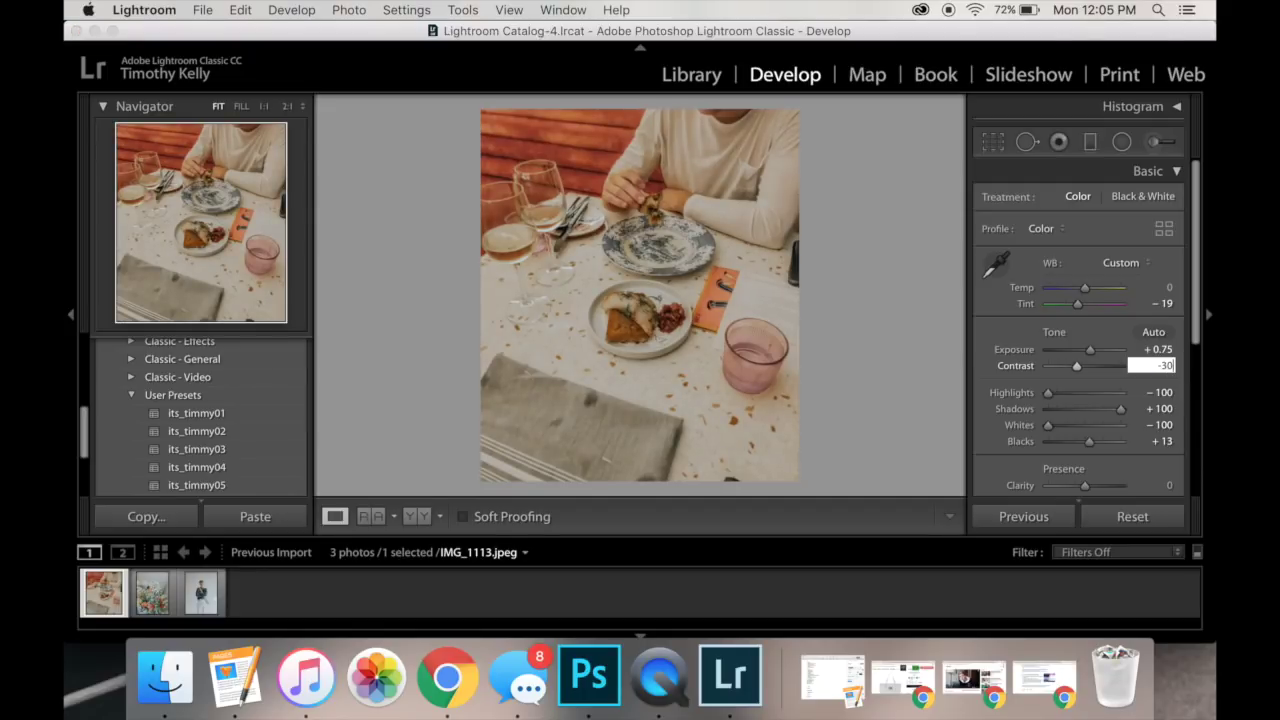
key("Return")
- Page through the edited flower and portrait photos, and export all three photos from the Library as JPGs to the desktop
key("Right")
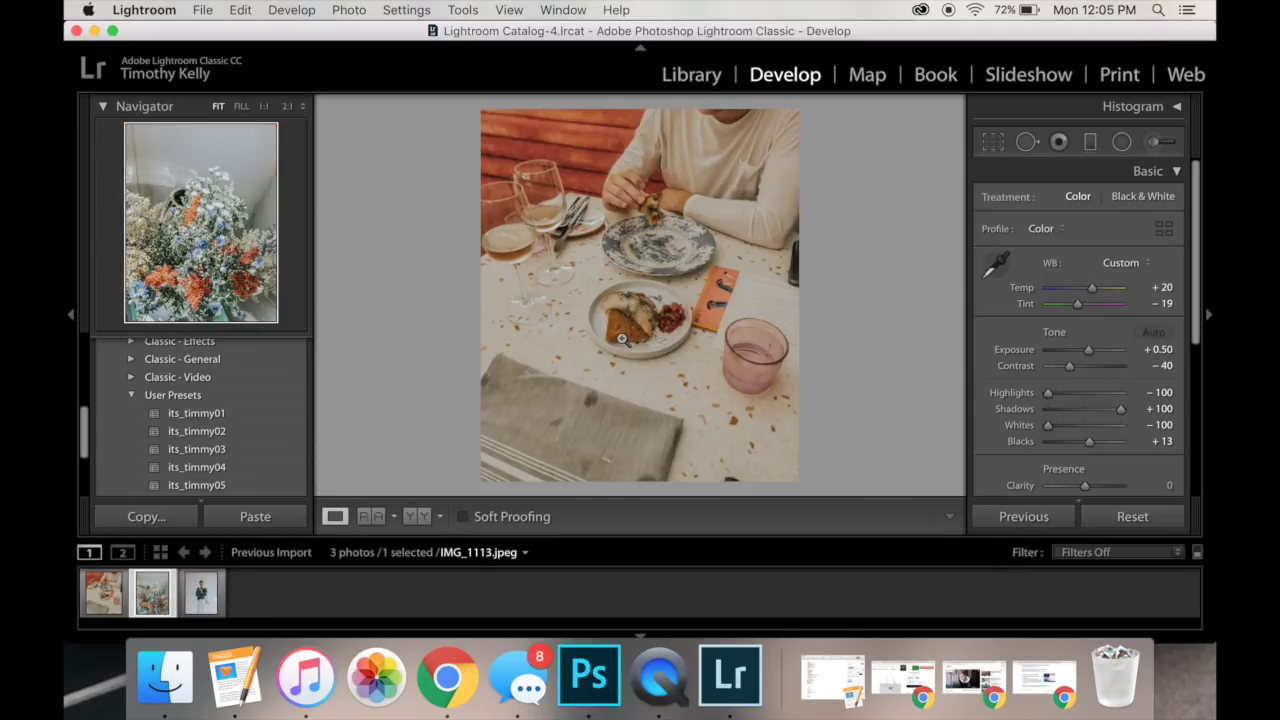
key("Right")
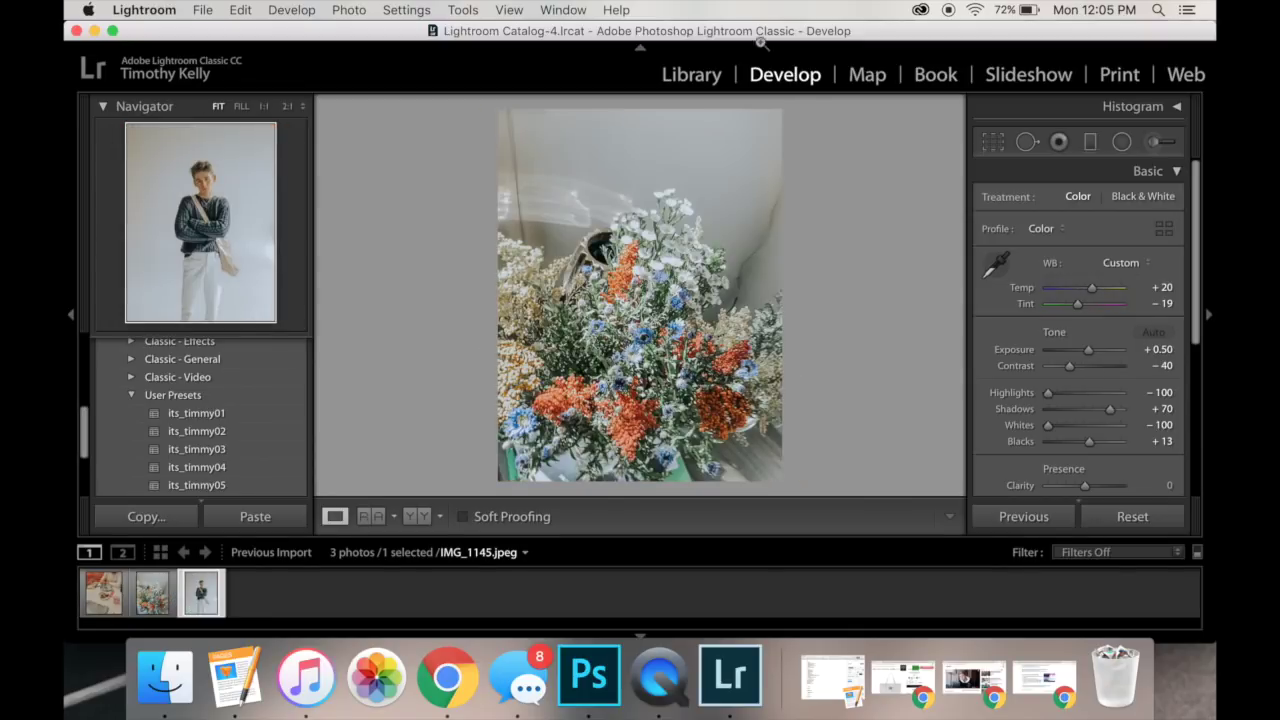
key("g")
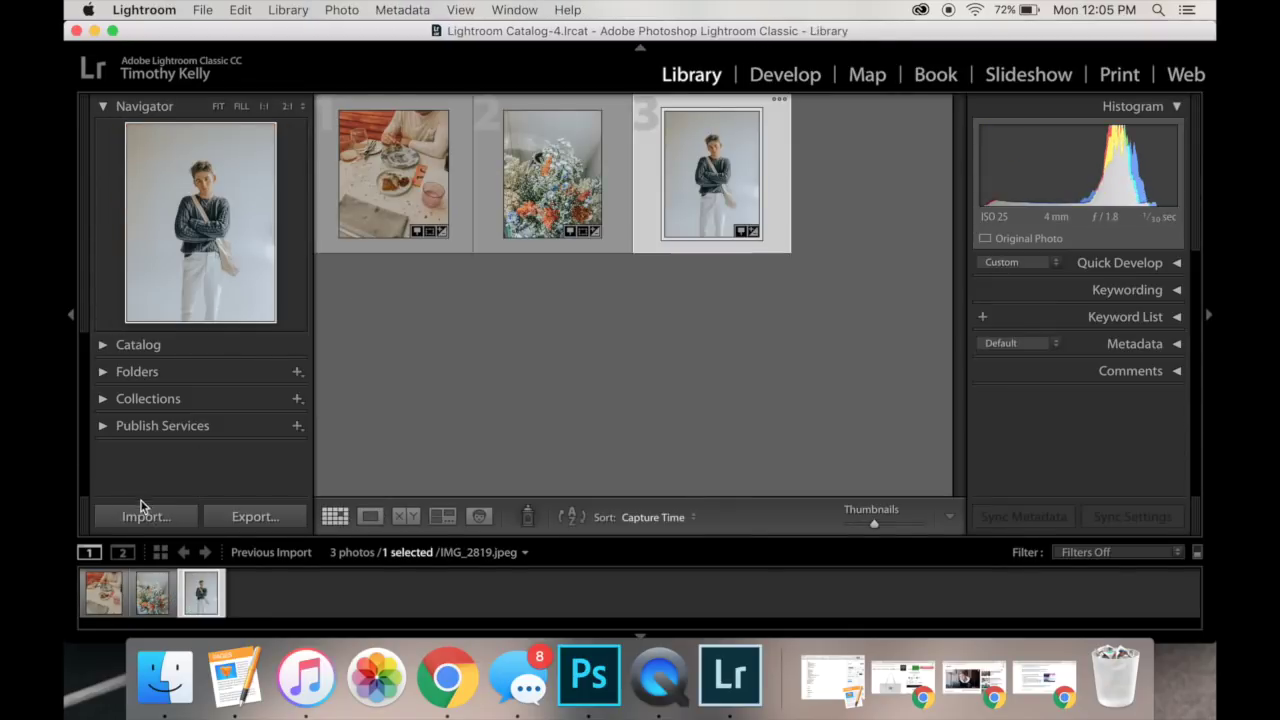
key("super+a")
left_click(250, 516)
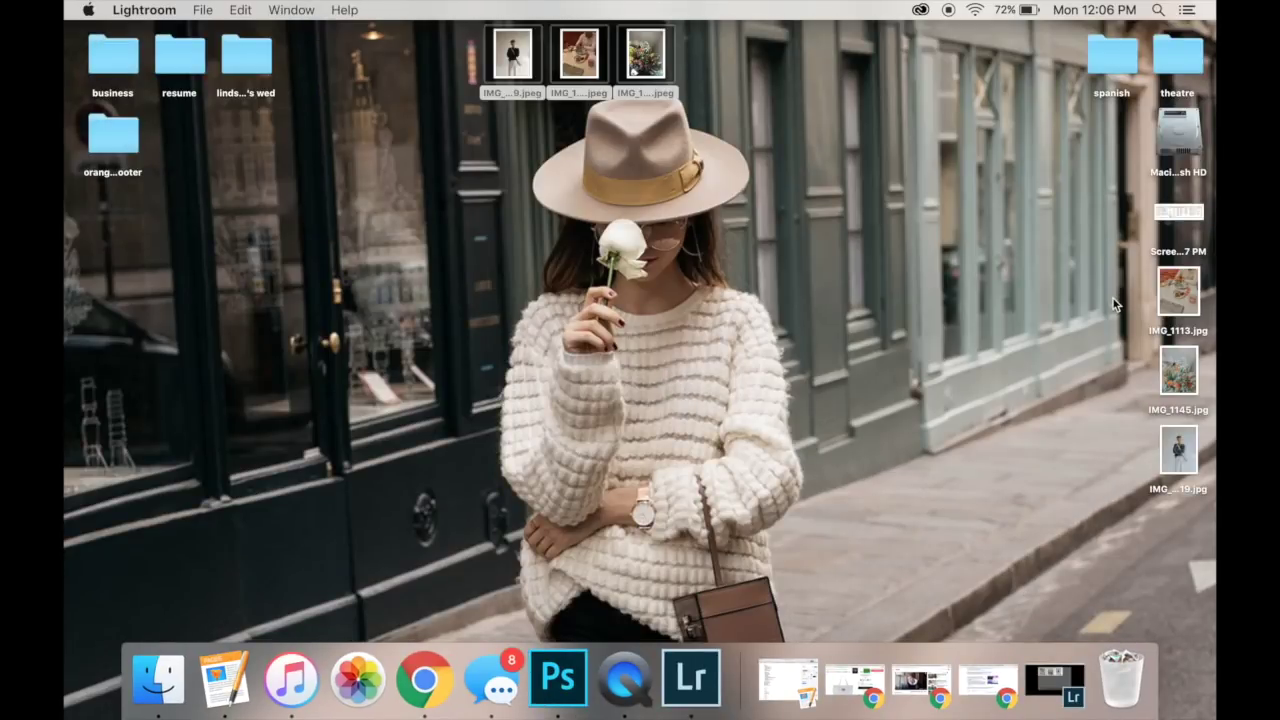
- Move IMG_1113.jpg beside the original photos on the desktop, switch to Photoshop and create a Default Photoshop Size document
left_click_drag(1144, 320, 1190, 470)
left_click_drag(1167, 297, 709, 60)
left_click(558, 680)
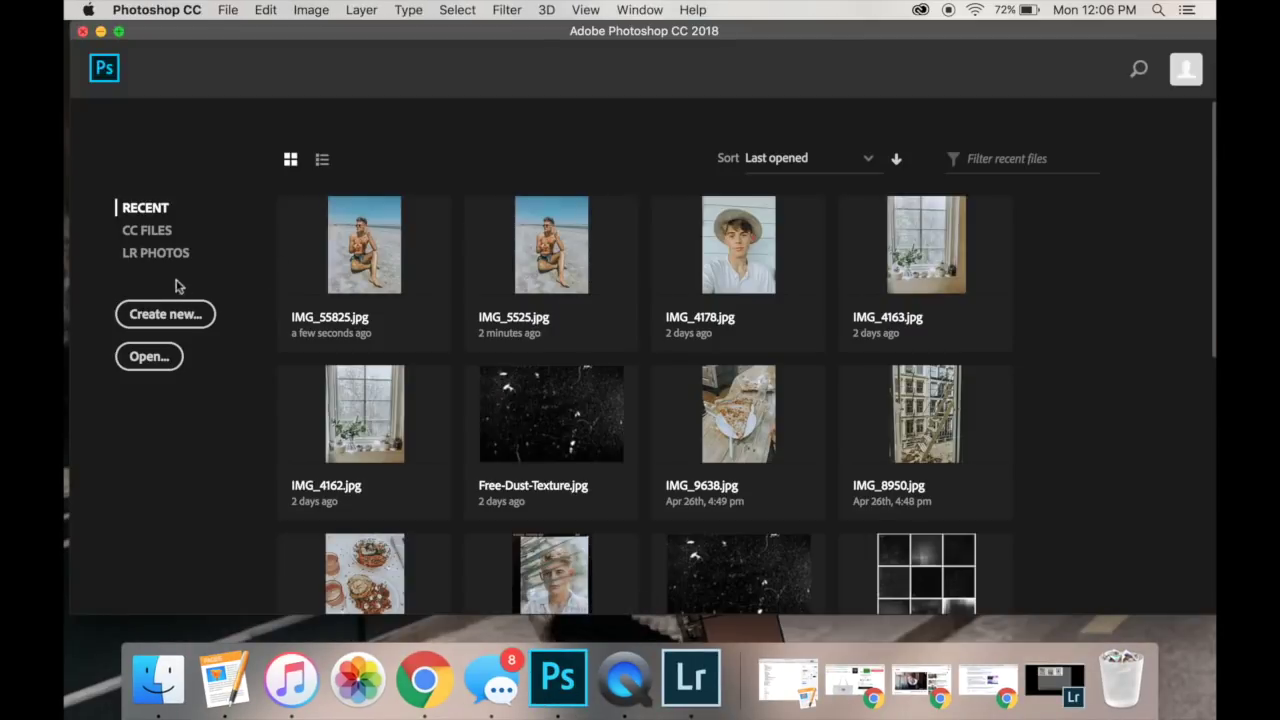
left_click(168, 315)
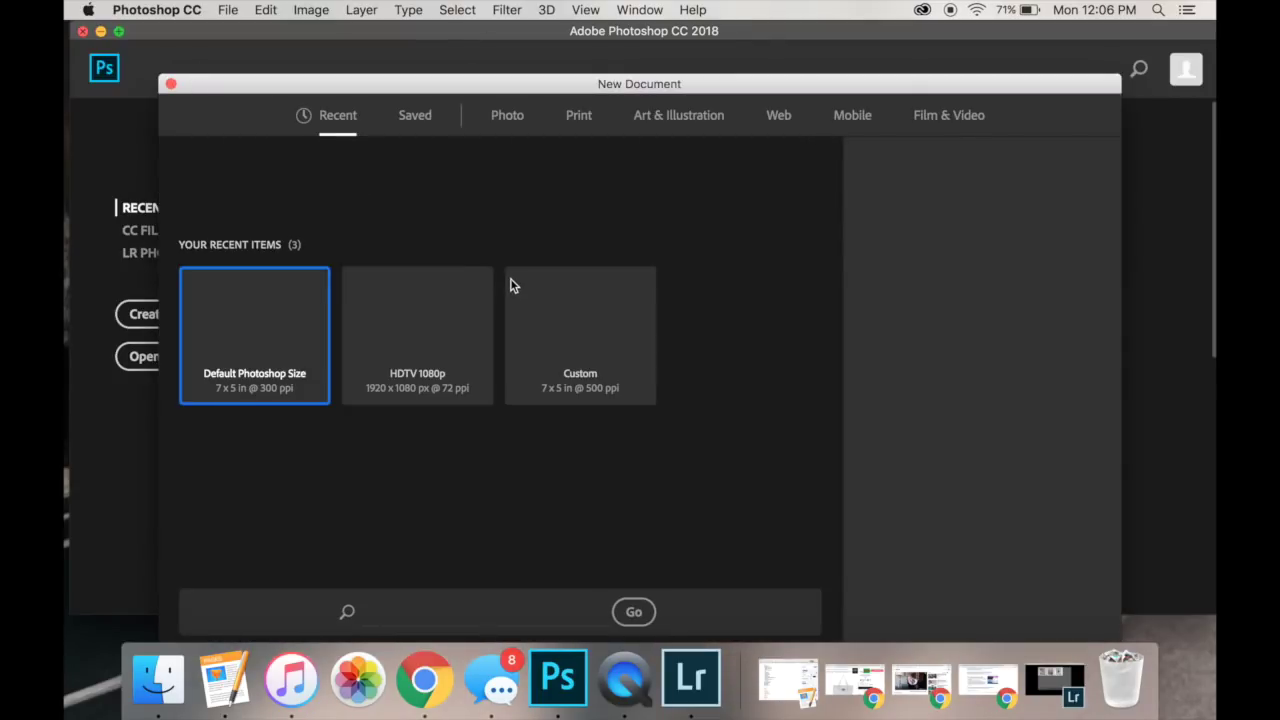
key("Return")
- Open the exported IMG_1113.jpg, IMG_1145.jpg and IMG_2819.jpg in Photoshop and close the blank document
left_click_drag(289, 33, 290, 120)
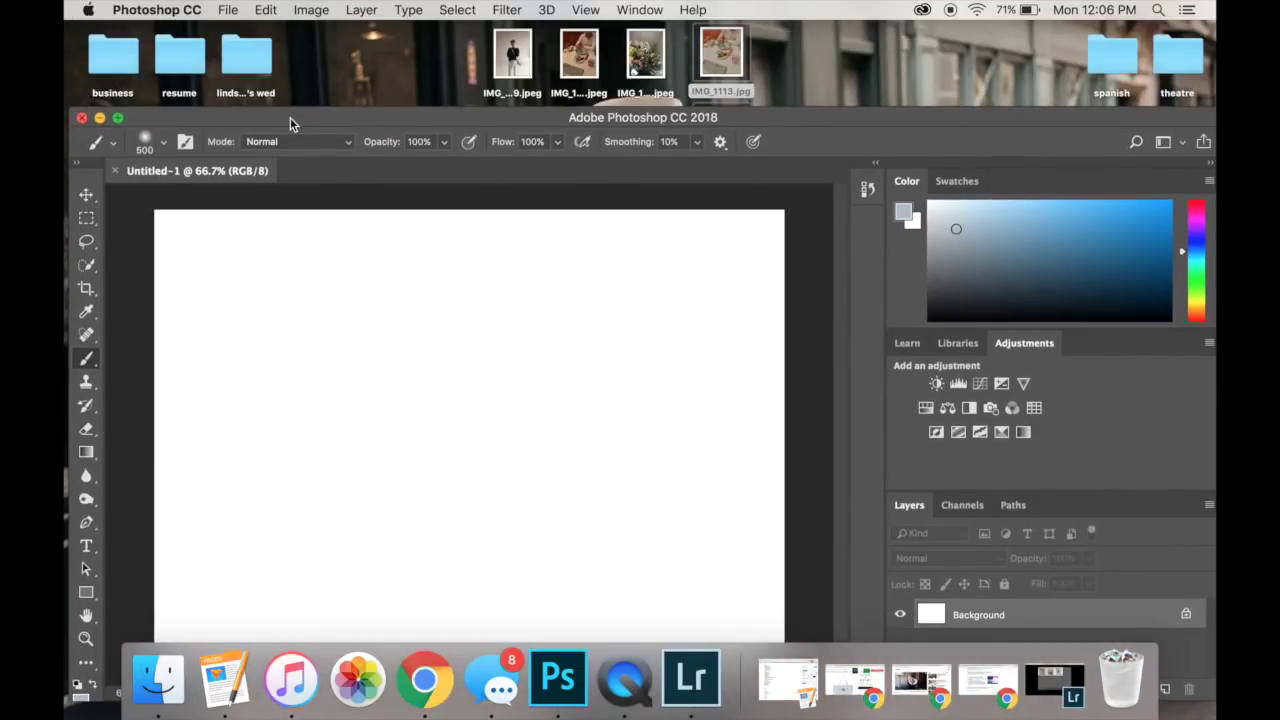
left_click_drag(632, 117, 633, 57)
mouse_move(716, 38)
left_mouse_down()
mouse_move(623, 140)
mouse_move(617, 118)
mouse_move(720, 50)
mouse_move(716, 40)
left_mouse_up()
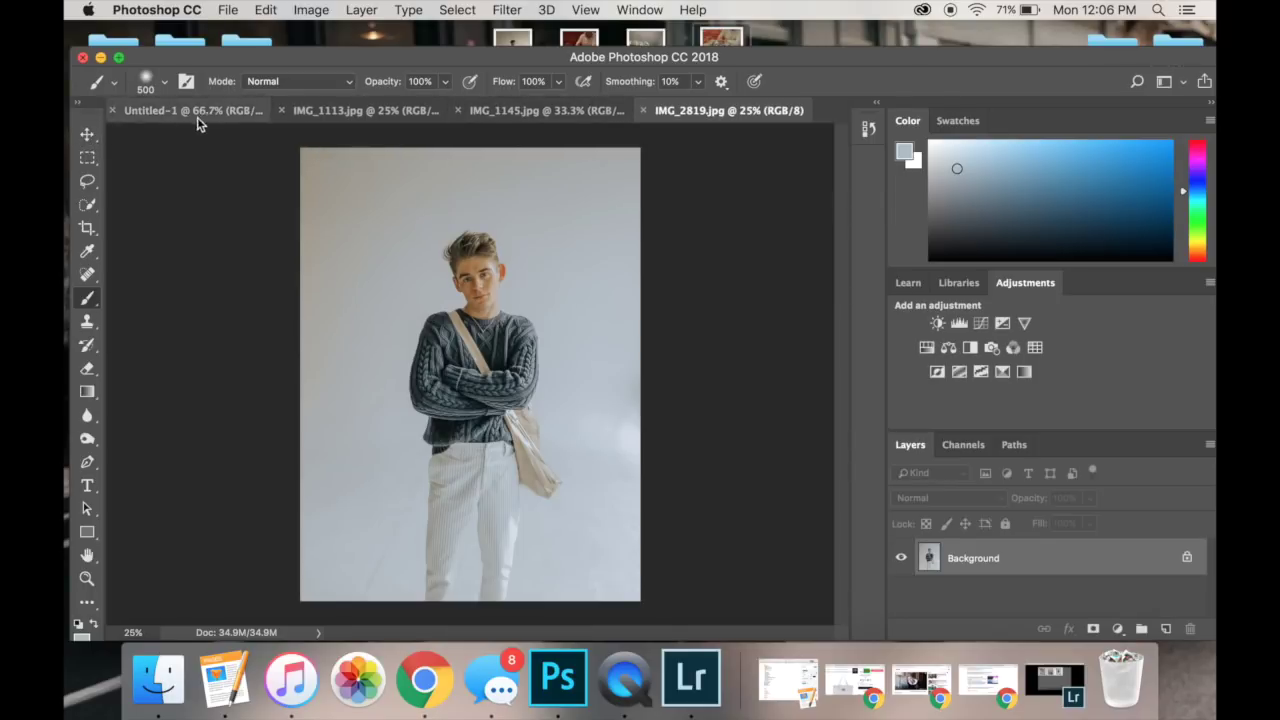
left_click(113, 111)
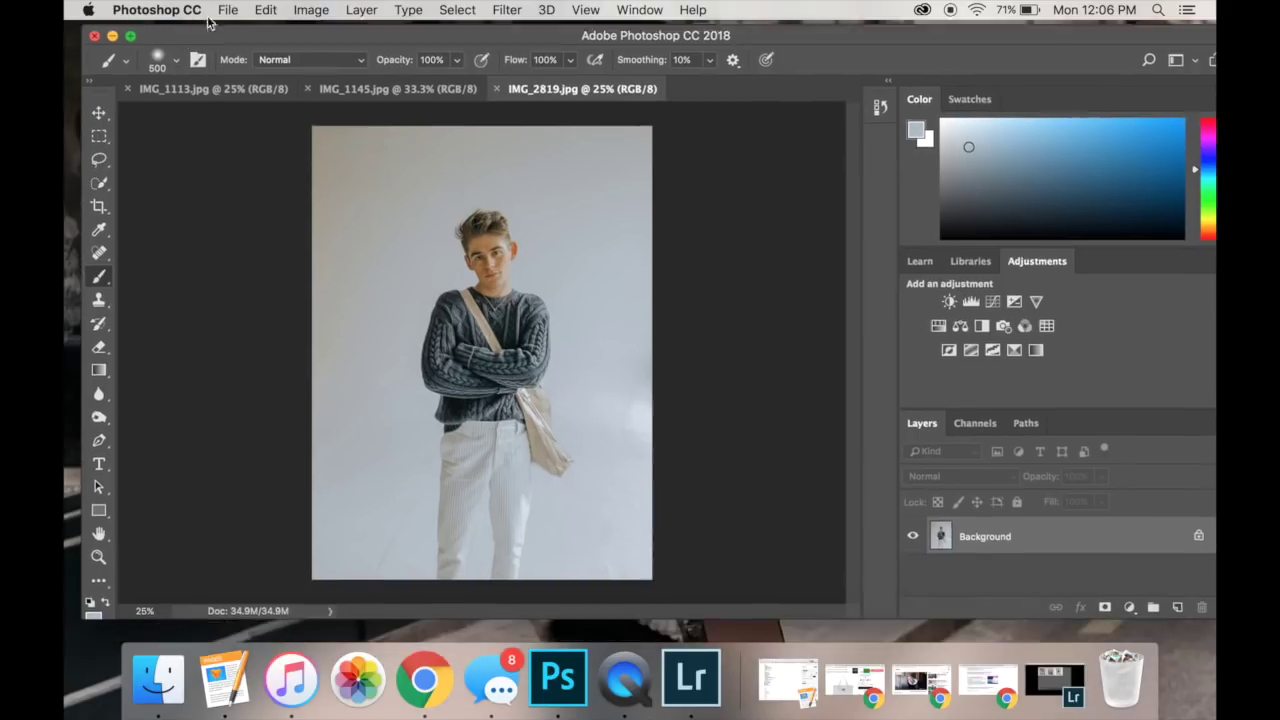
- Open the purple paint smear, Free-Dust-Texture.jpg and the film frame oYTu67T.jpg from the business folder in Photoshop
left_click_drag(170, 60, 362, 34)
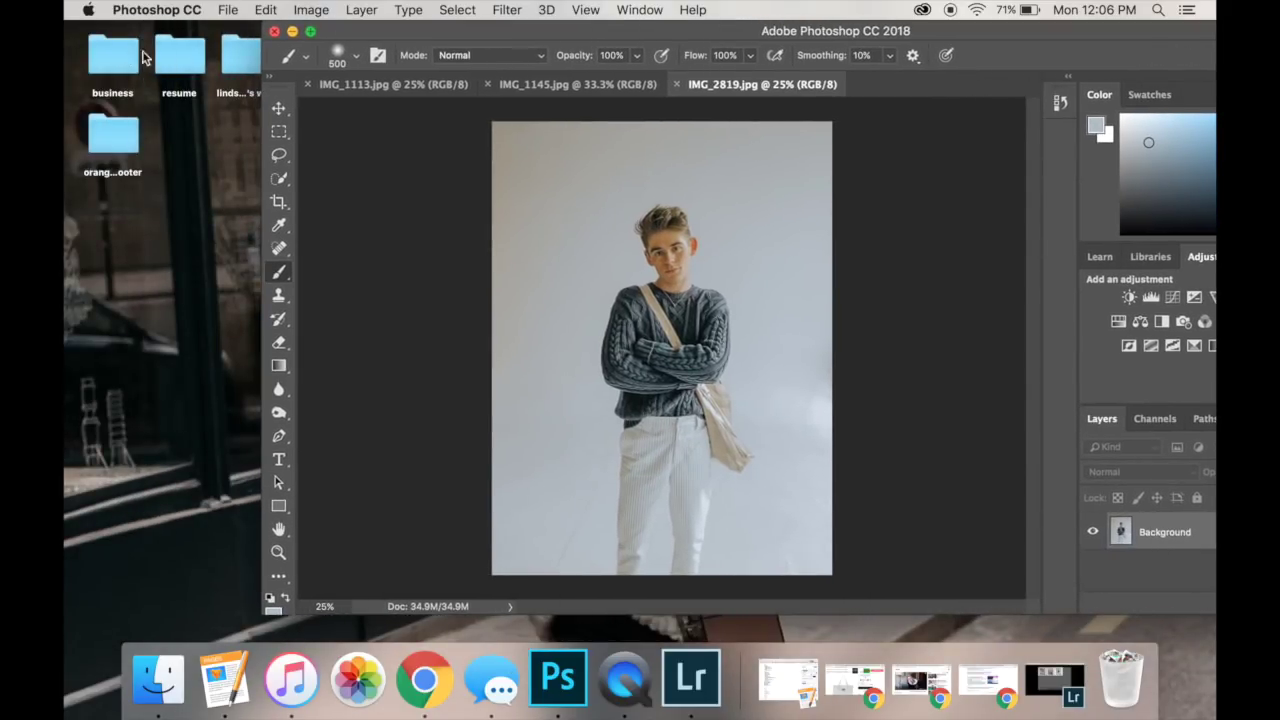
double_click(108, 52)
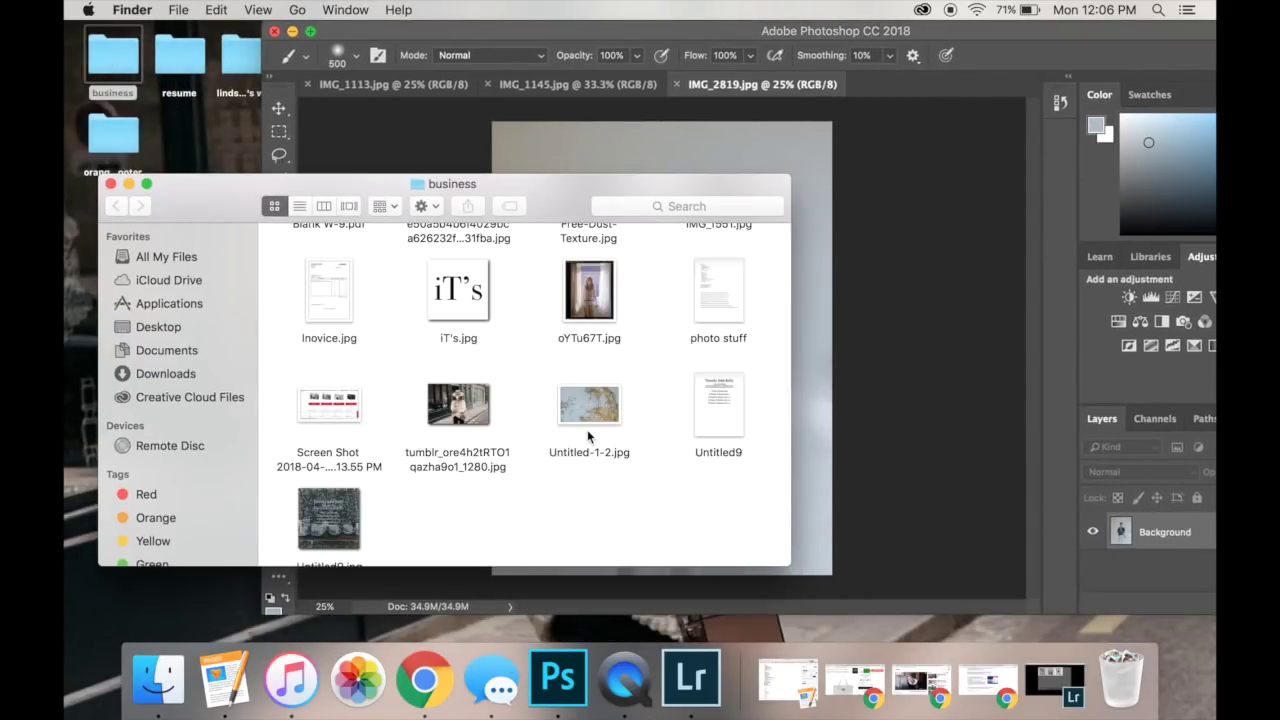
scroll(622, 410, "up", 1)
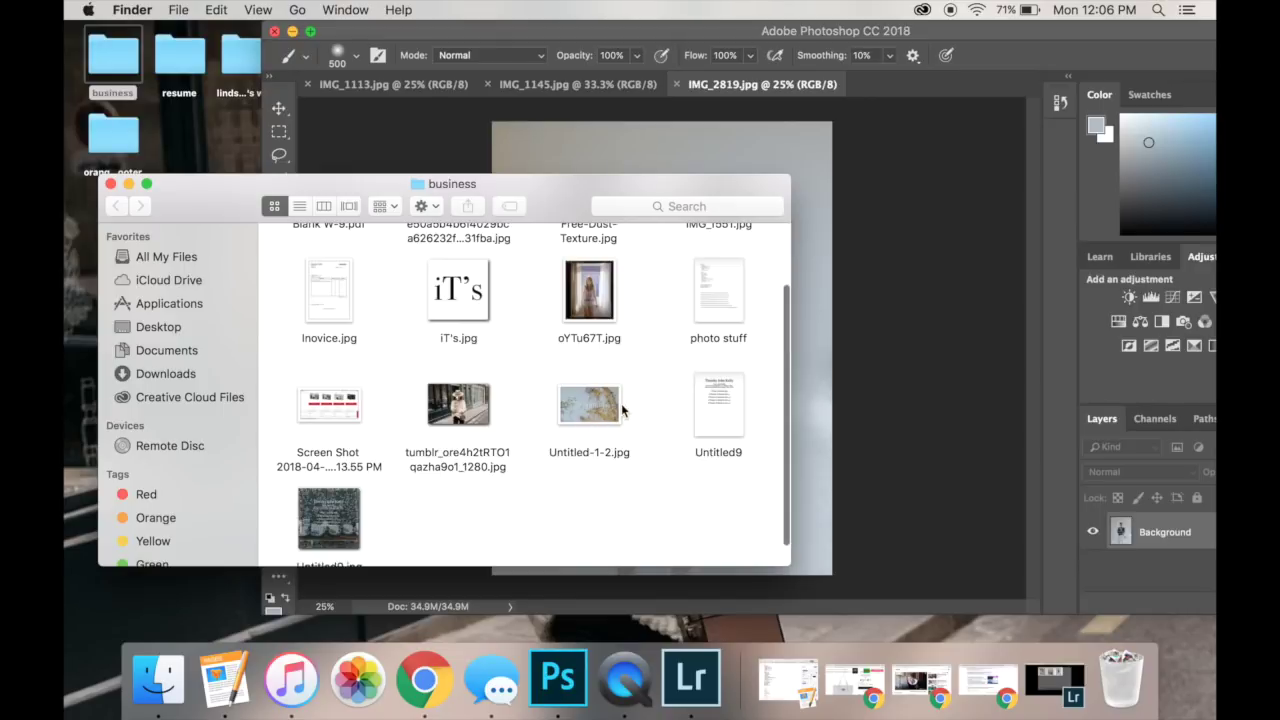
left_click(600, 297)
scroll(601, 295, "up", 5)
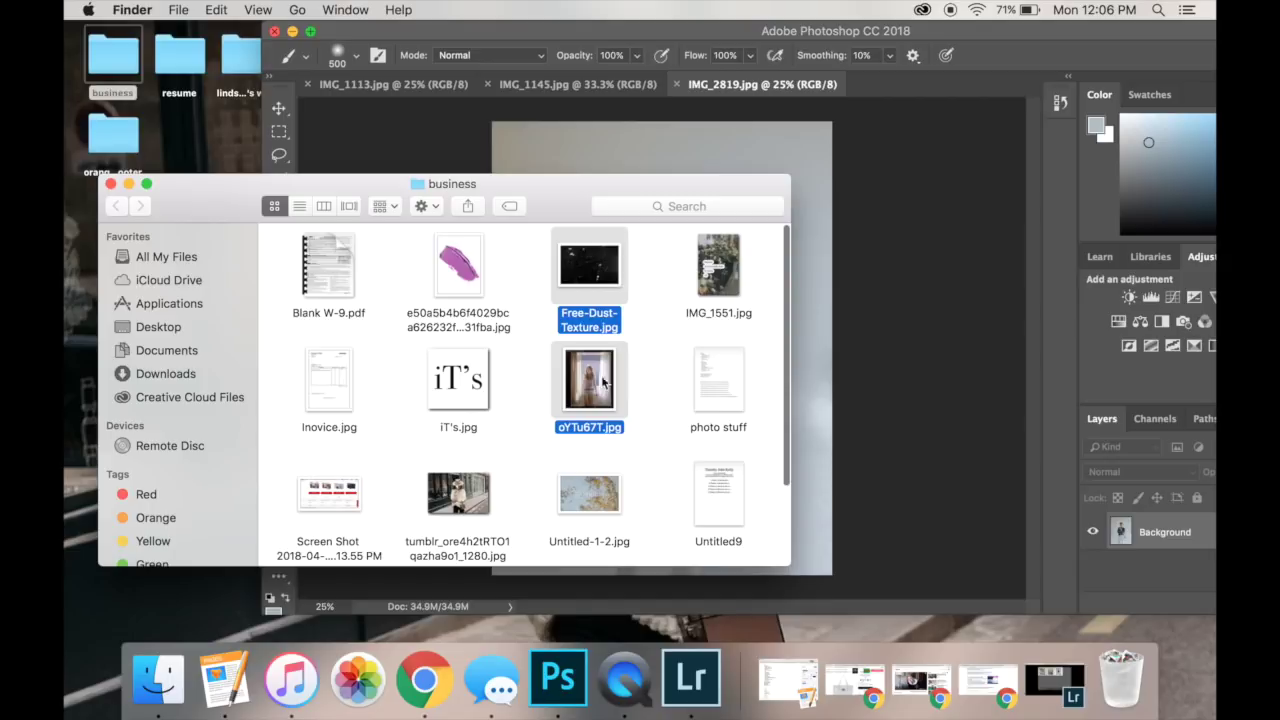
left_click(462, 279, "super")
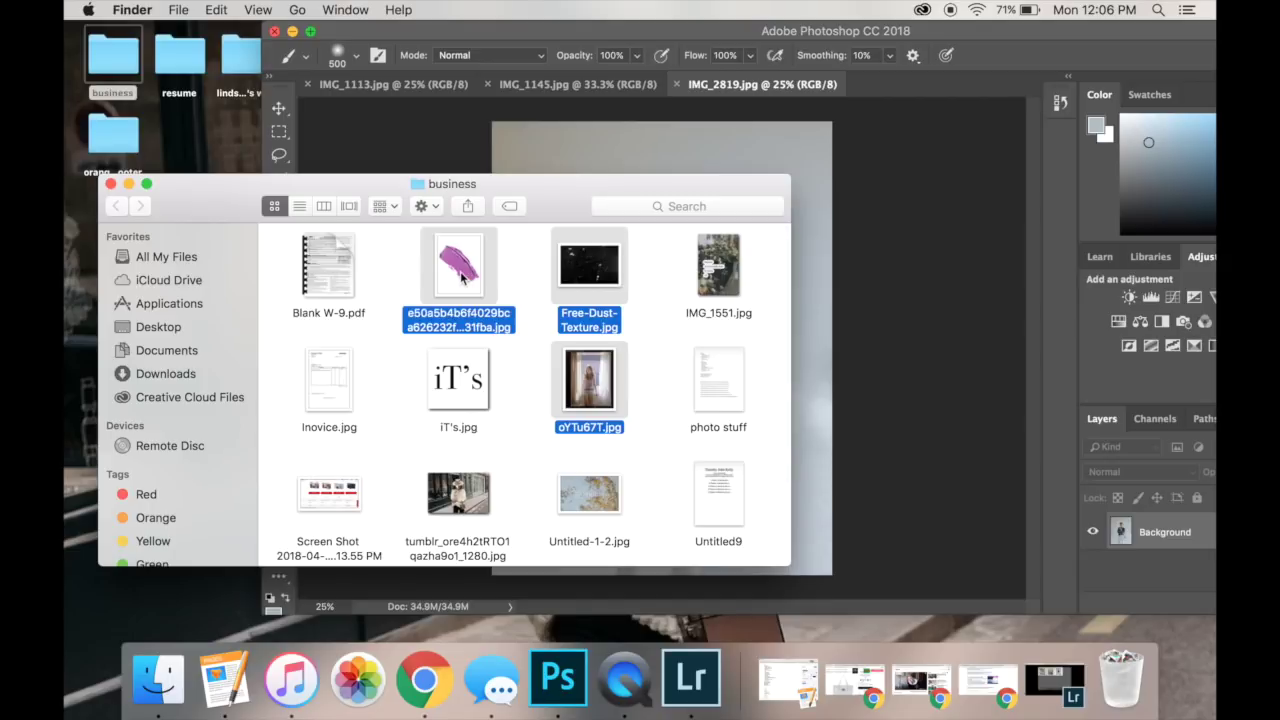
left_click_drag(593, 268, 903, 82)
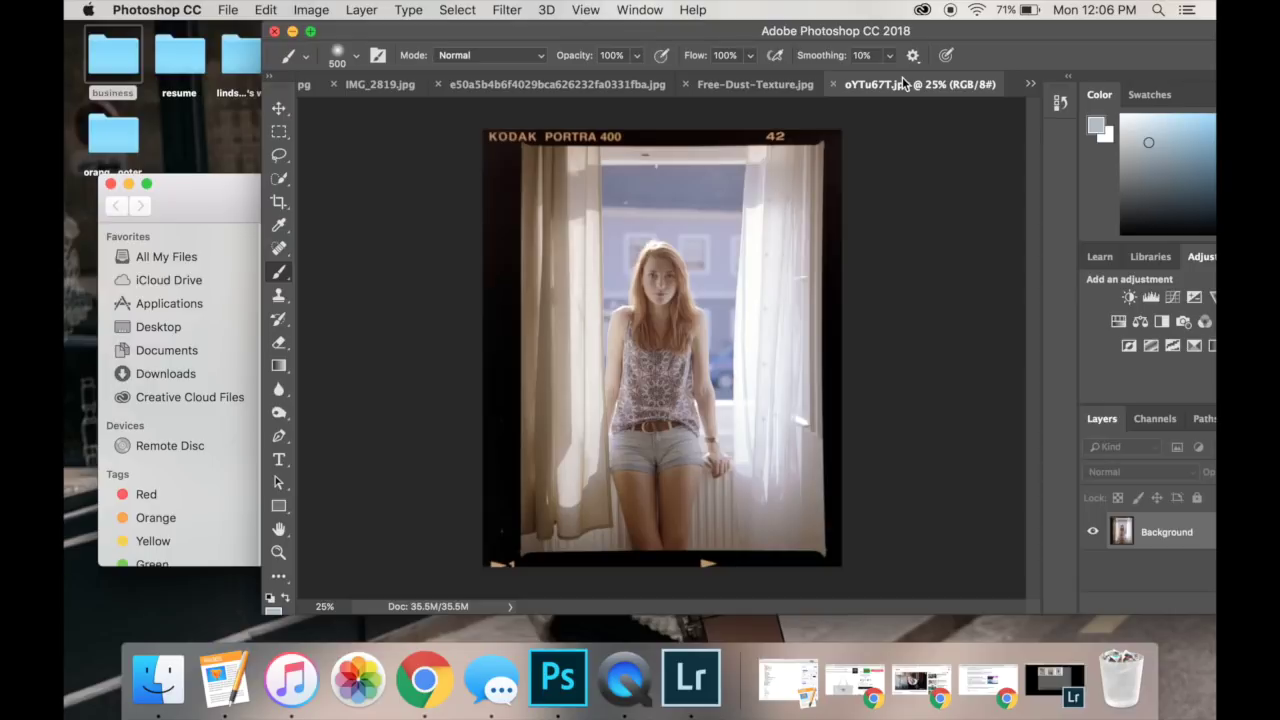
left_click(111, 184)
left_click(311, 31)
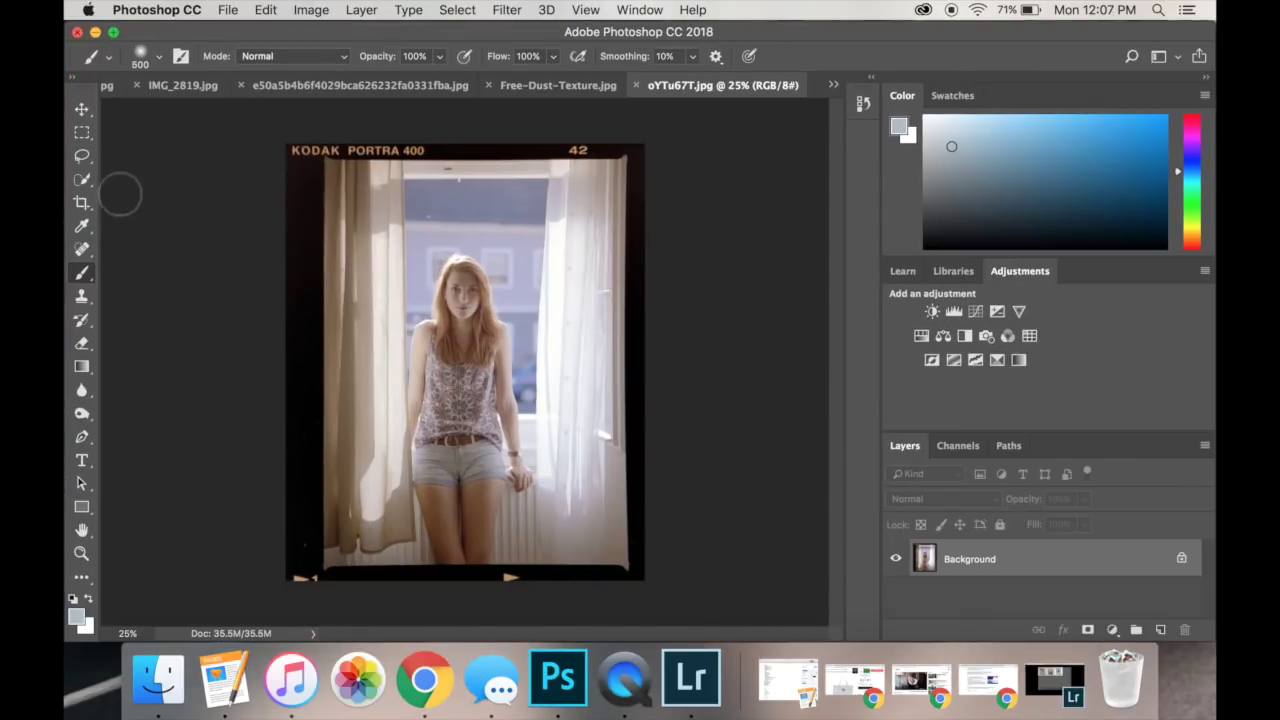
- Select the picture area inside the Kodak film frame with the Quick Selection tool and invert the selection
left_click(83, 181)
left_click_drag(461, 302, 487, 392)
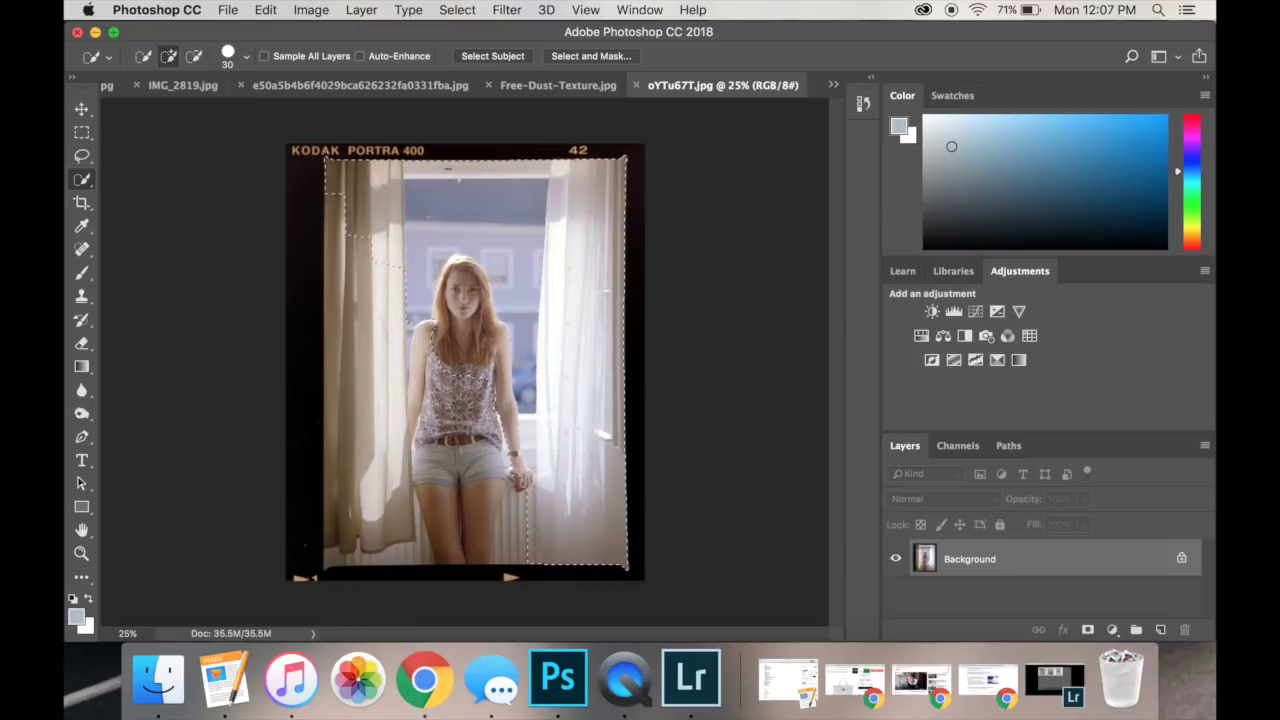
left_click(342, 527)
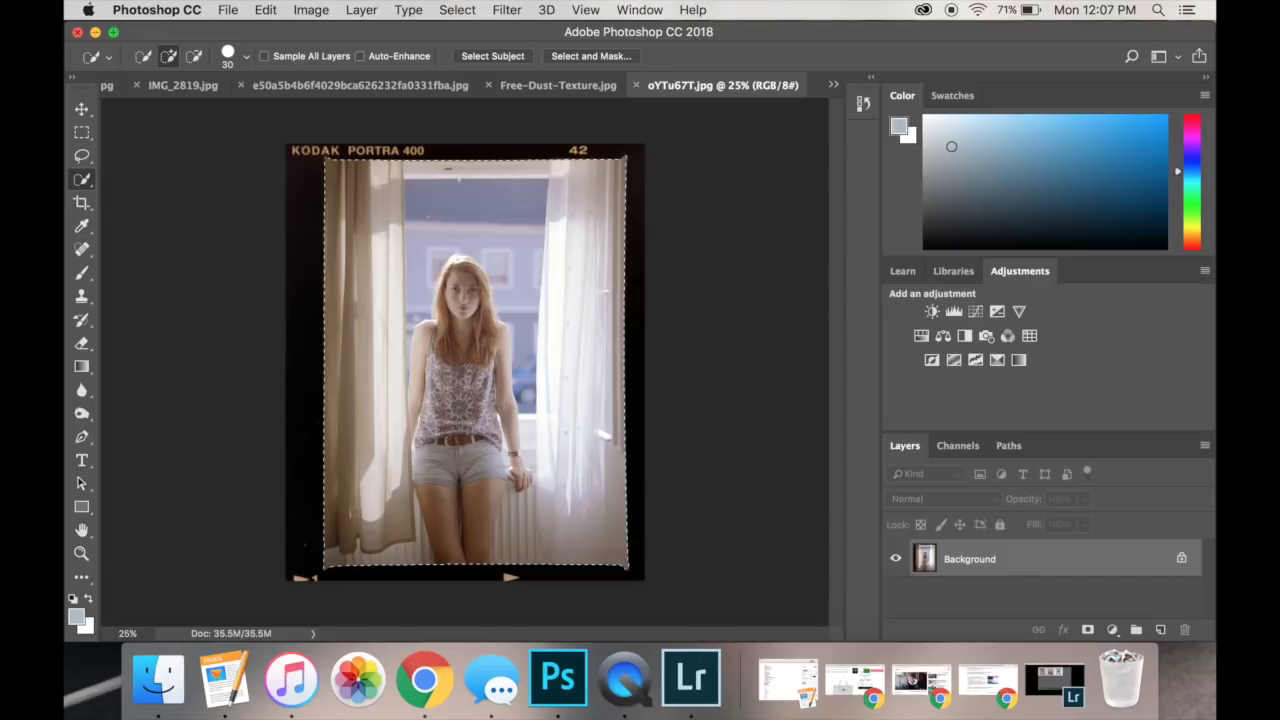
left_click(457, 10)
left_click(470, 80)
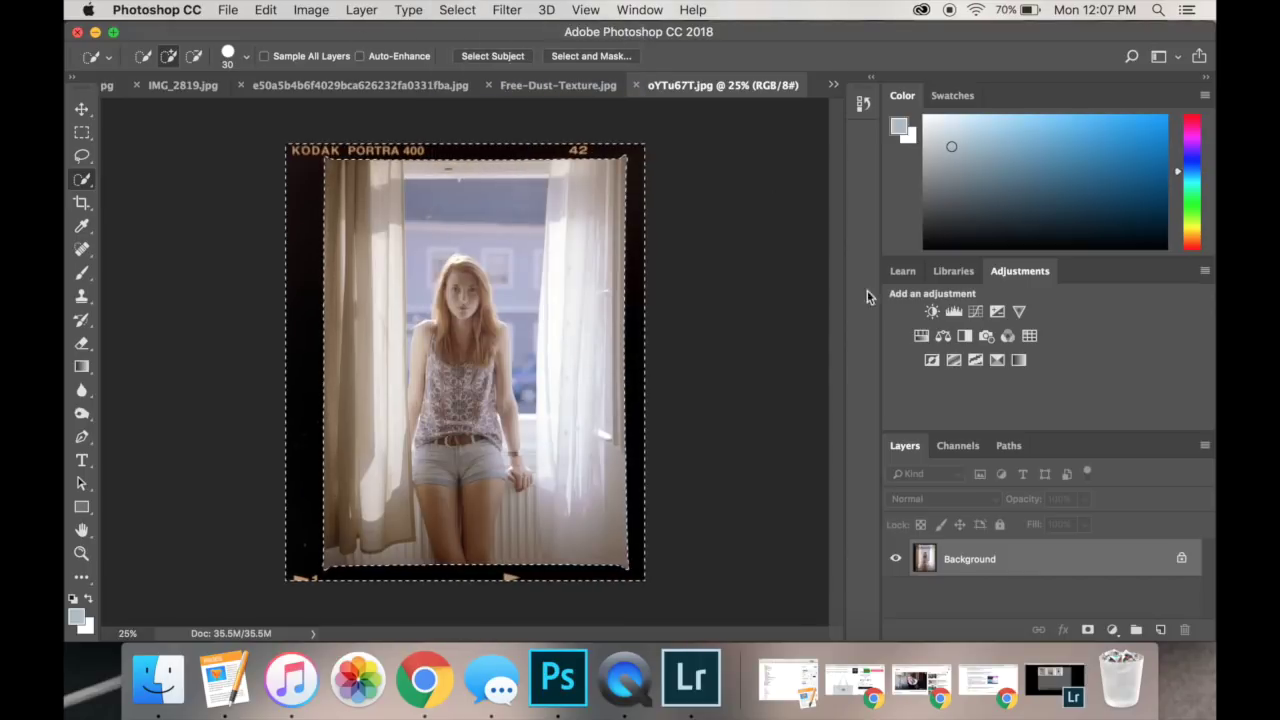
- Mask out everything but the black film frame and move the frame onto the portrait IMG_2819.jpg
left_click(1088, 630)
left_click(82, 108)
left_click_drag(316, 173, 340, 212)
left_click_drag(507, 247, 636, 388)
- Scale the film frame to 94.70% to fit the portrait's width and align it with the photo's top edge
key("cmd+t")
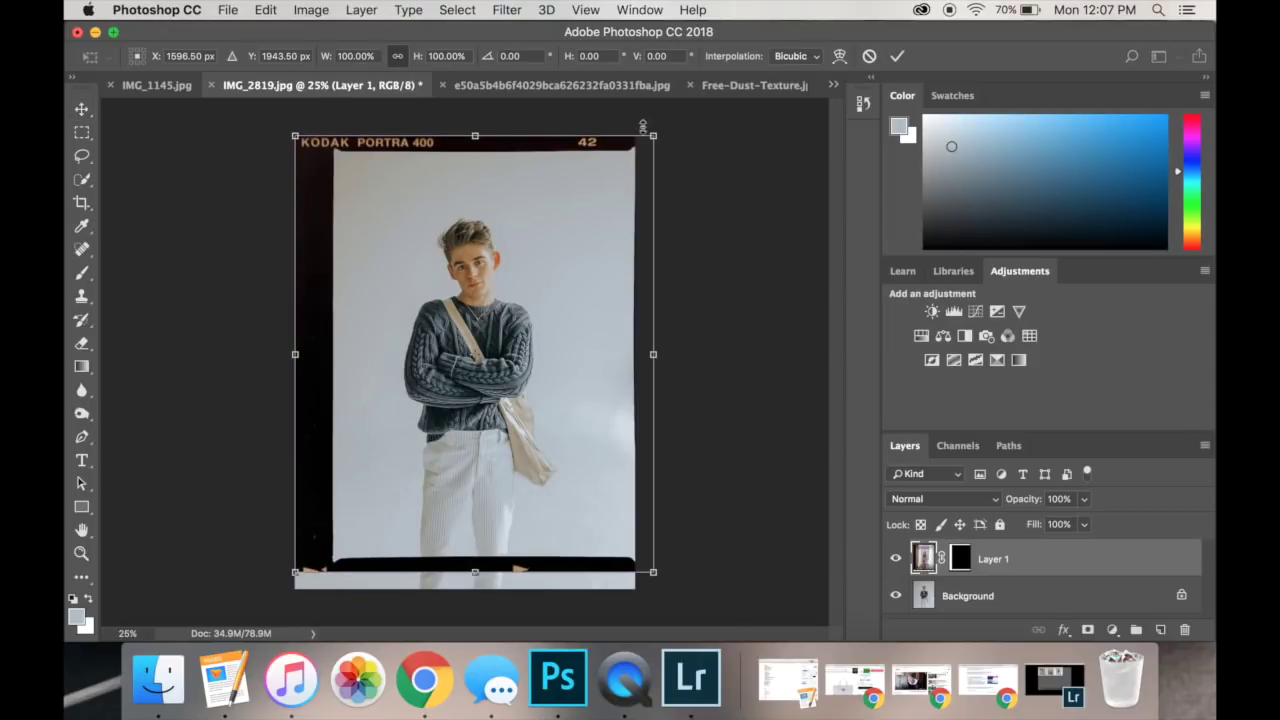
left_click_drag(655, 133, 635, 159)
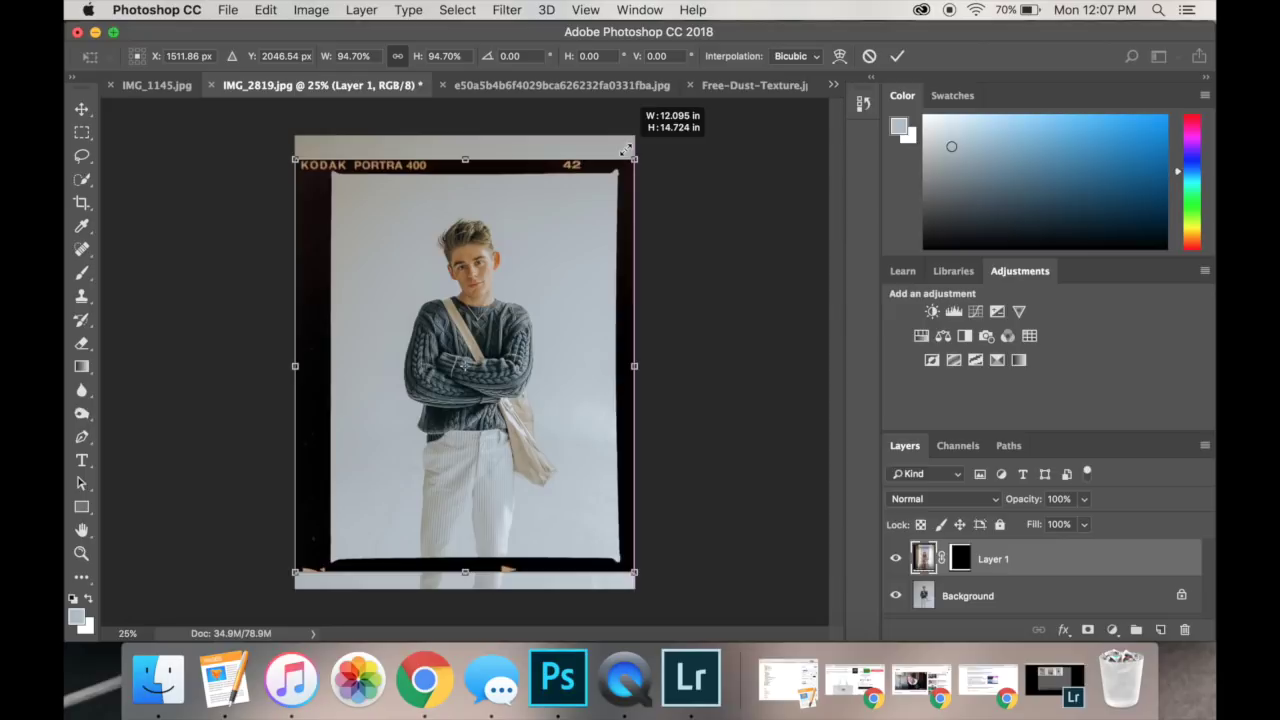
key("Return")
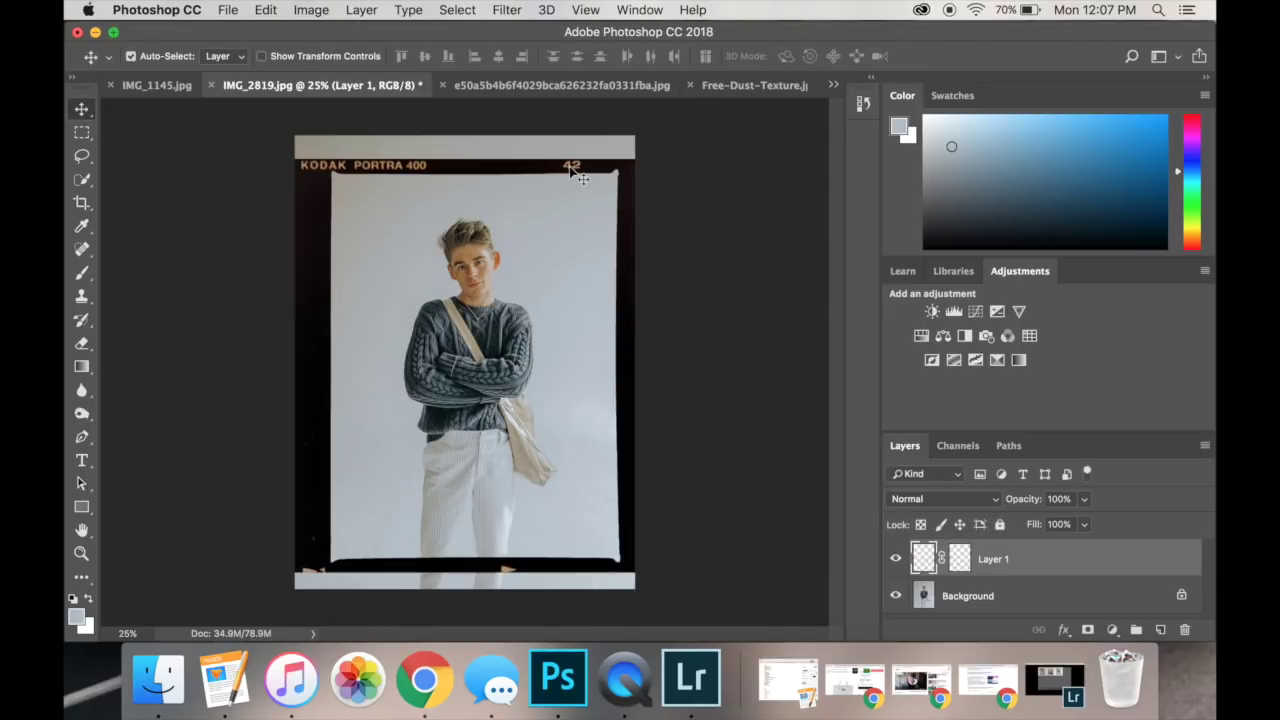
left_click_drag(572, 170, 569, 147)
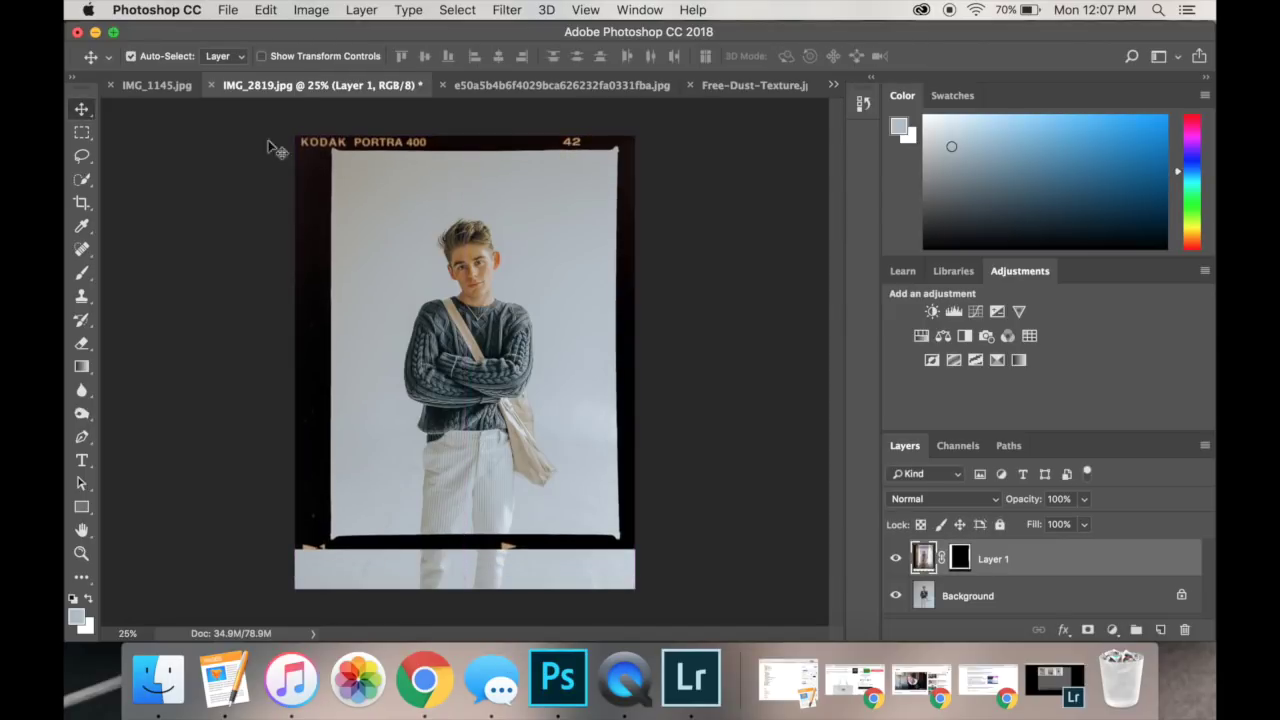
- Crop the portrait's lower edge up to the bottom of the film frame
left_click(82, 203)
left_click_drag(465, 588, 465, 549)
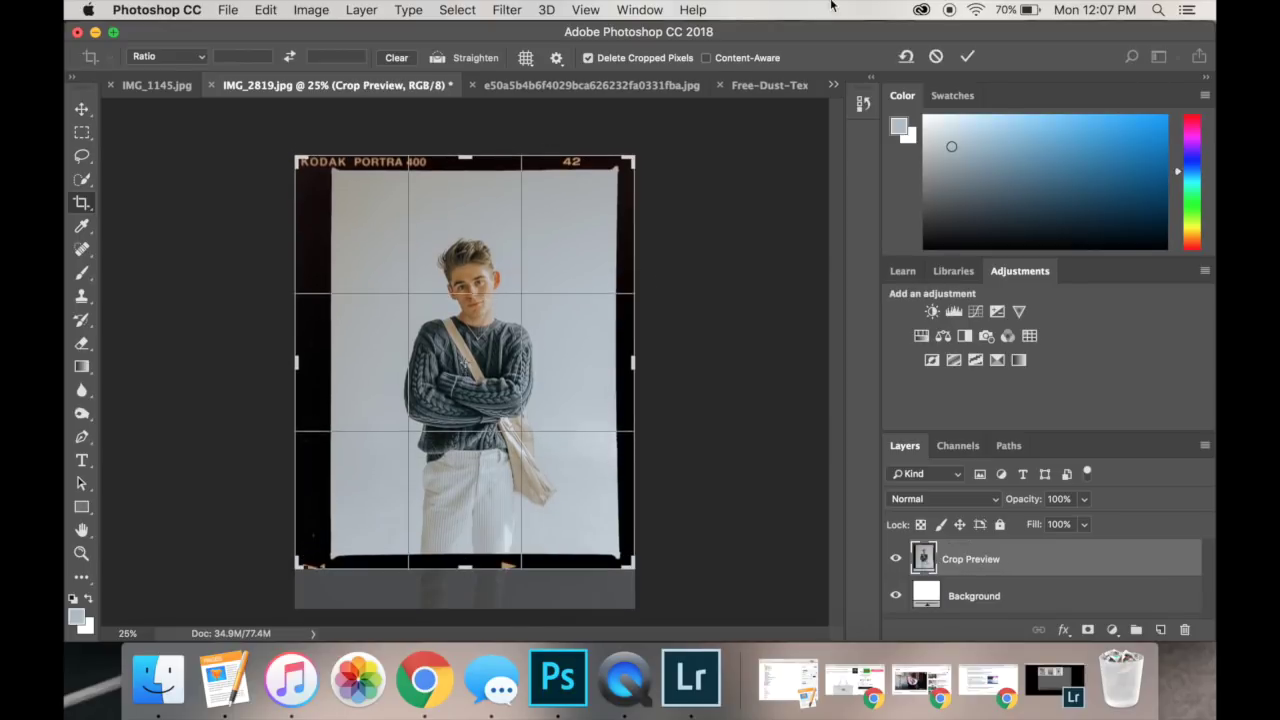
left_click(967, 56)
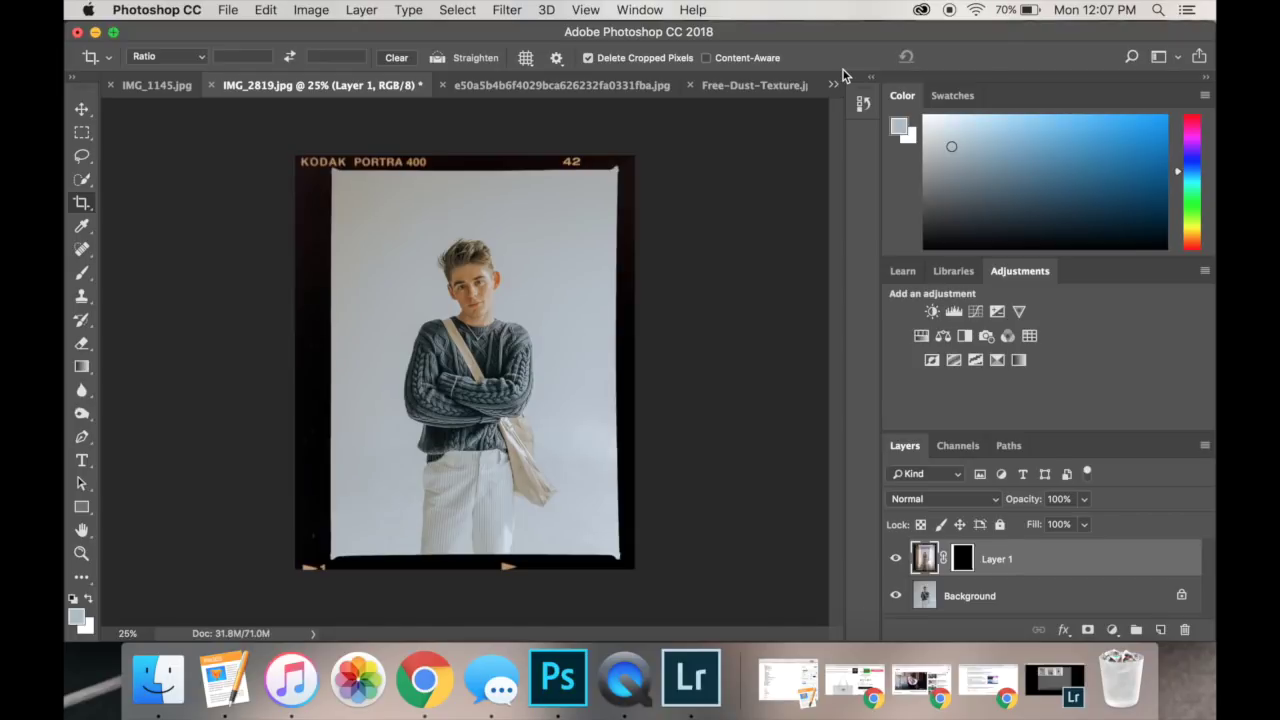
- Copy the purple paint smear image onto the flower photo IMG_1145.jpg as a new layer
key("ctrl+shift+Tab")
left_click(586, 88)
key("v")
mouse_move(410, 305)
left_mouse_down()
mouse_move(276, 86)
mouse_move(320, 235)
mouse_move(409, 252)
left_mouse_up()
- Rotate the paint smear layer to -83.74° and scale it to 126.87% width and 167.62% height over the flower photo's upper left area
key("ctrl+t")
left_click_drag(460, 170, 310, 160)
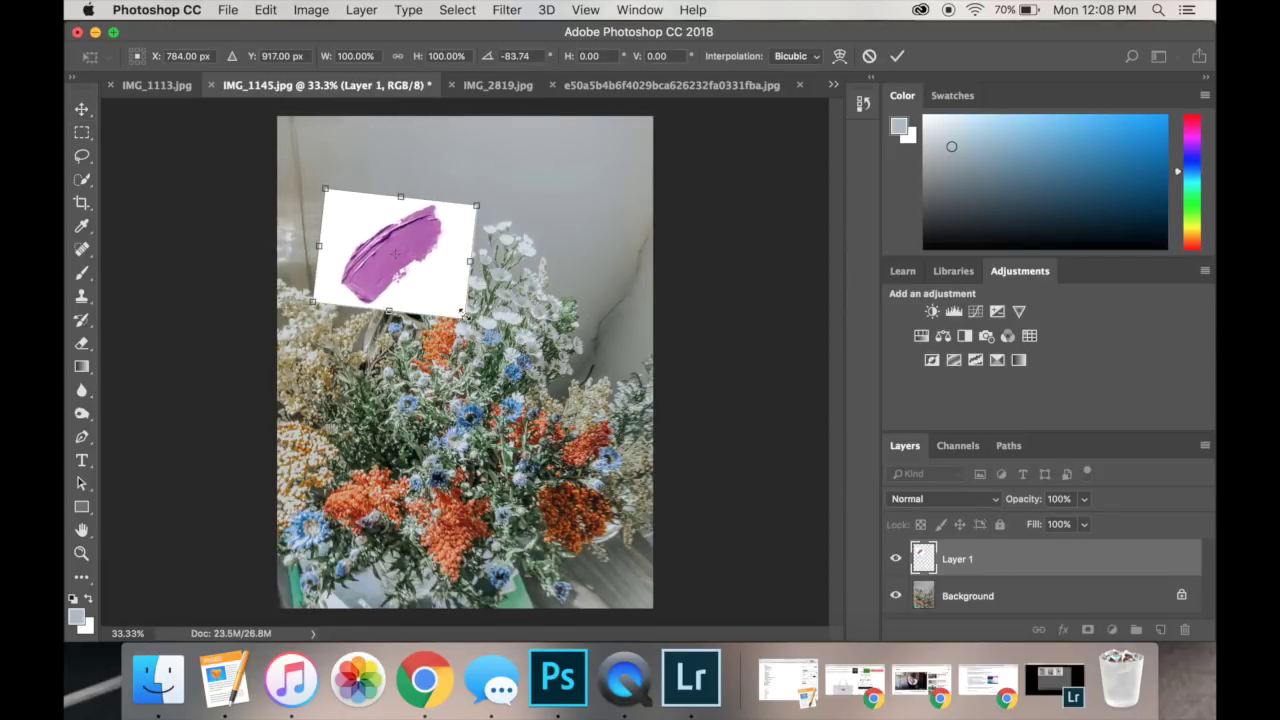
left_click_drag(463, 317, 522, 345)
left_click_drag(451, 297, 425, 290)
left_click_drag(277, 329, 240, 333)
left_click_drag(377, 188, 378, 198)
mouse_move(490, 211)
left_mouse_down()
mouse_move(506, 197)
mouse_move(509, 217)
left_mouse_up()
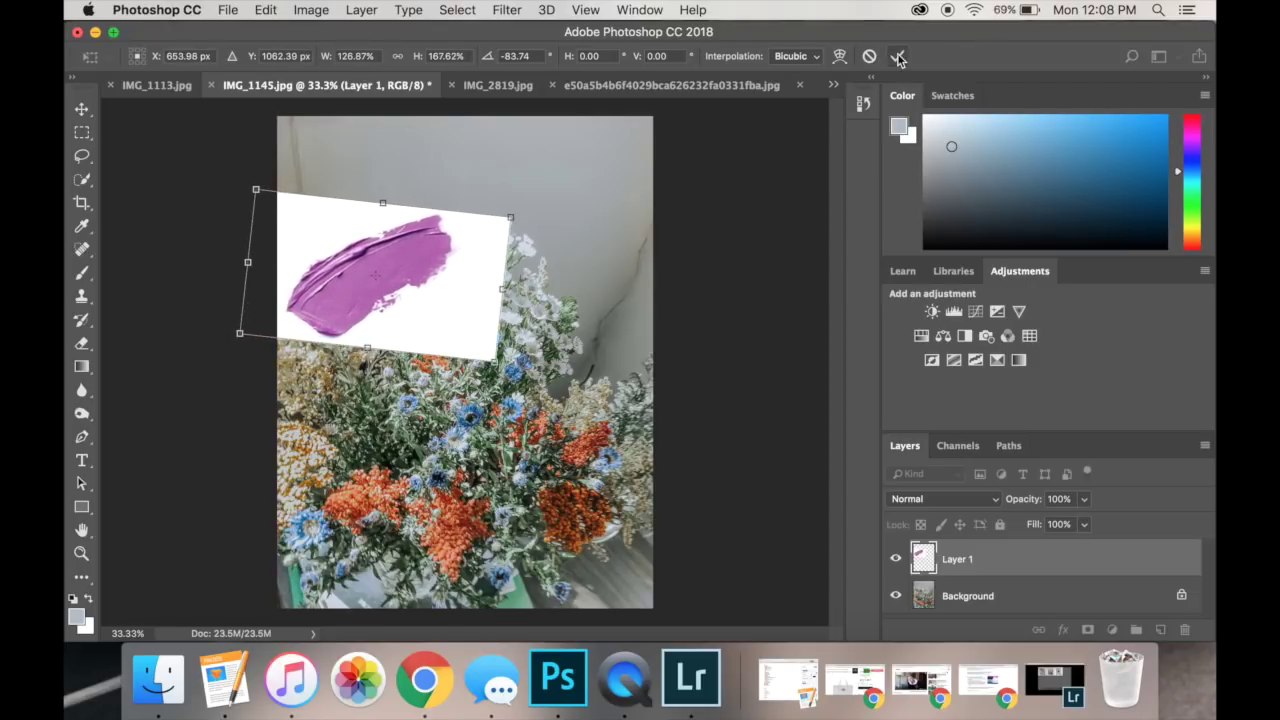
key("Return")
- Try different blend modes on the paint smear layer, including Darken, Screen and Multiply
left_click(967, 498)
left_click(808, 400)
key("w")
left_click(963, 497)
left_click(955, 536)
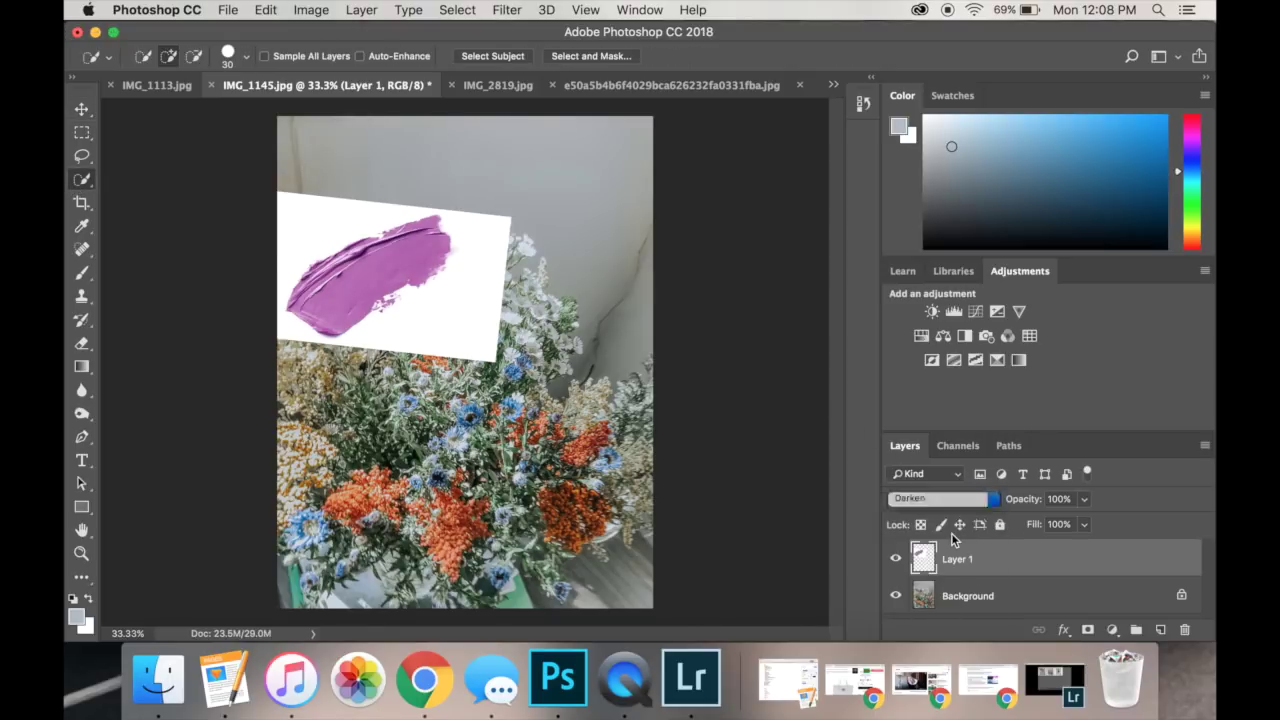
left_click(960, 503)
left_click(953, 575)
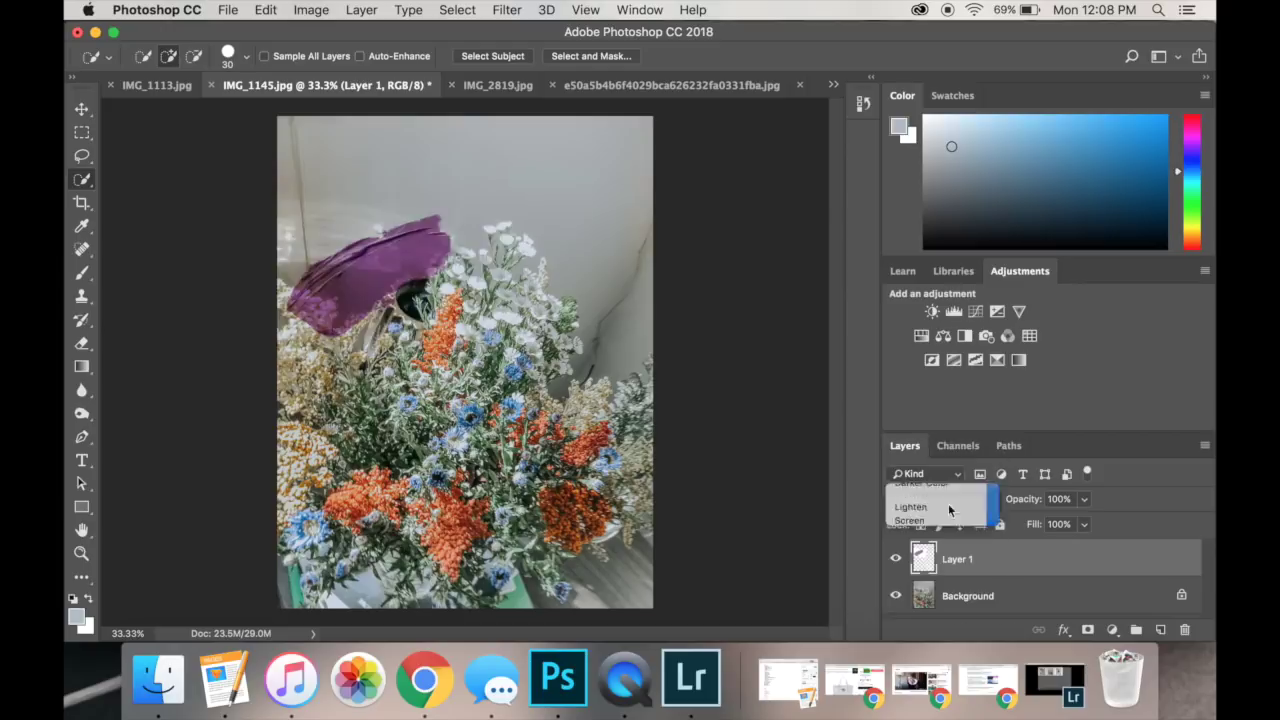
left_click(943, 498)
left_click(941, 514)
left_click(943, 498)
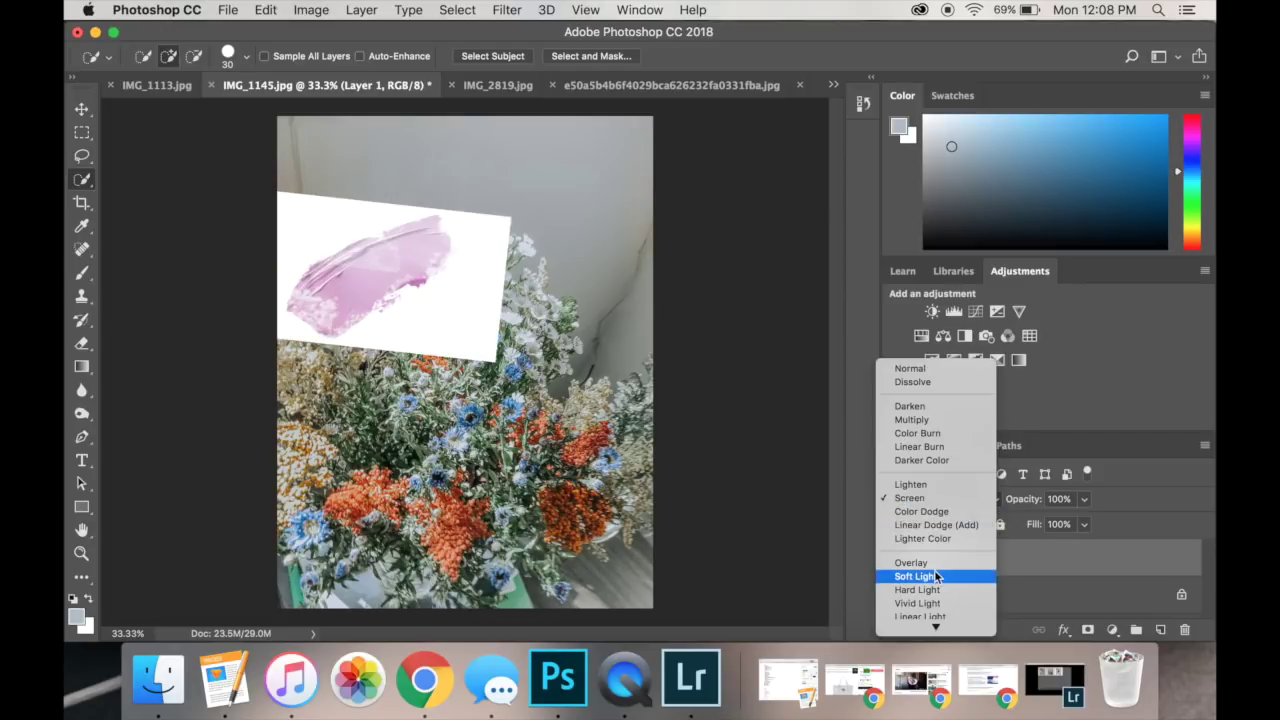
left_click(942, 575)
left_click(947, 499)
left_click(905, 327)
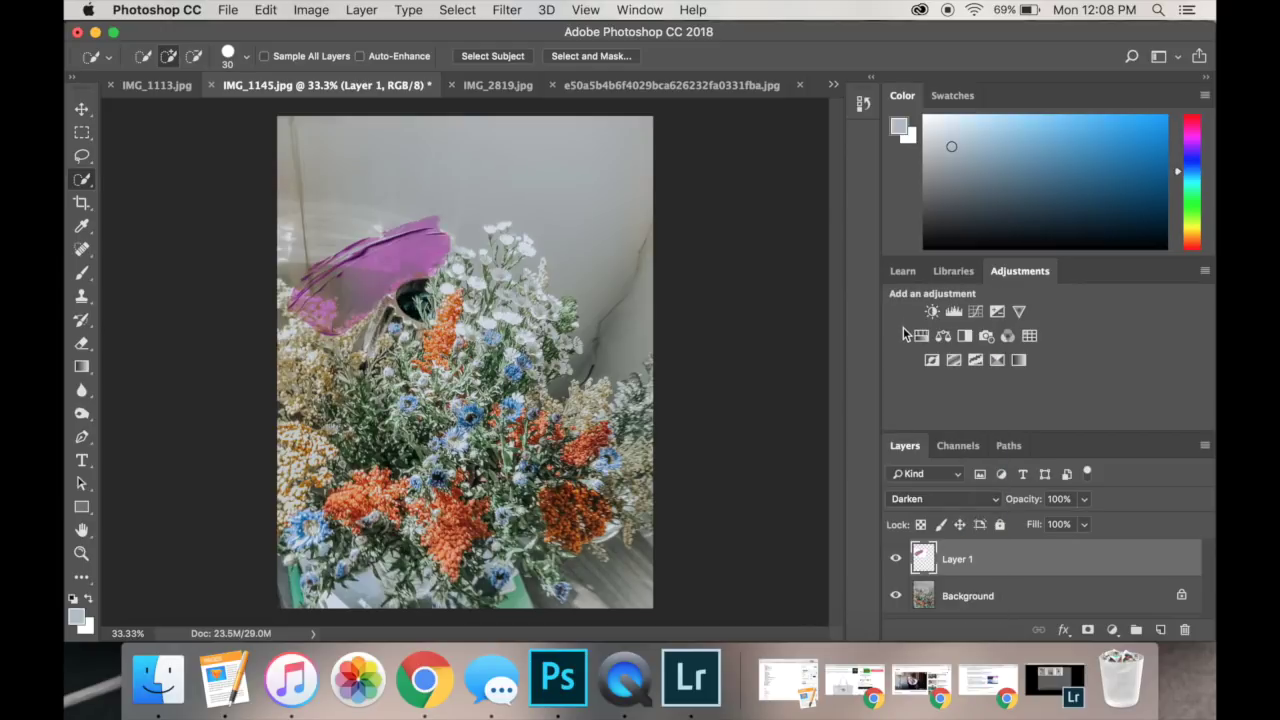
left_click(924, 499)
left_click(928, 514)
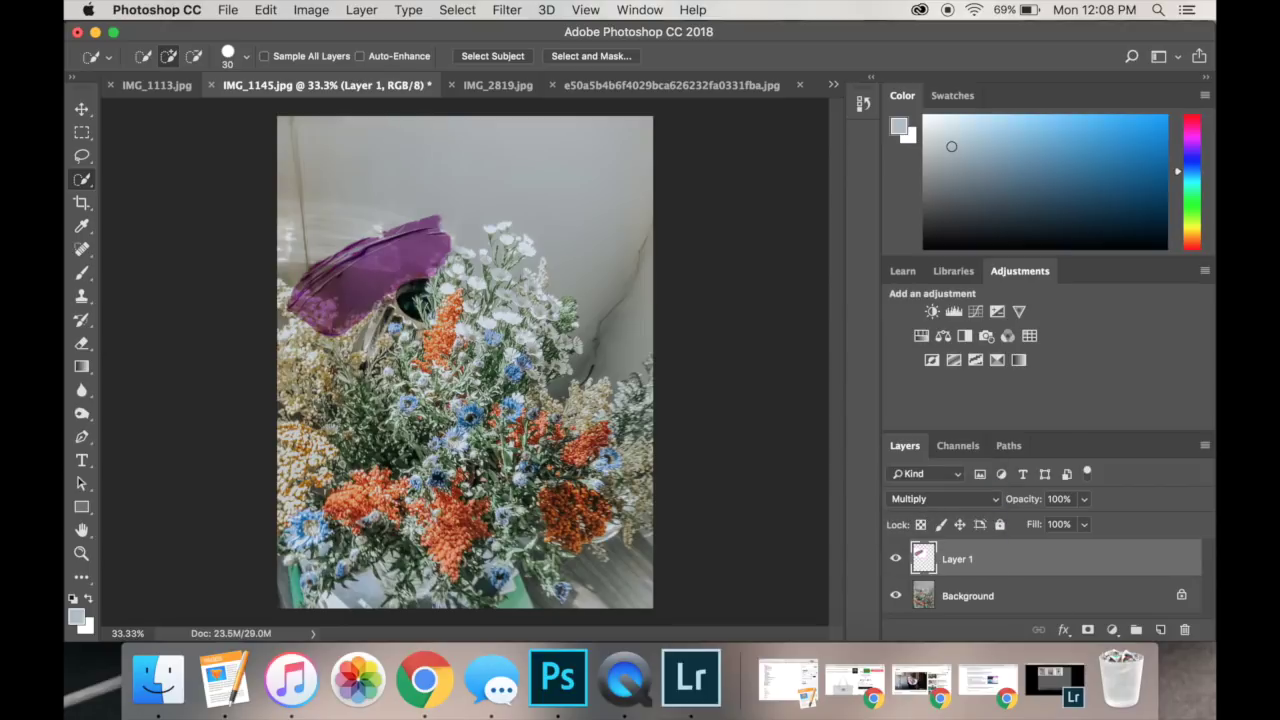
- Move the paint smear slightly up and right, and recolour it beige with a Hue/Saturation adjustment clipped to its layer
left_click(82, 109)
mouse_move(370, 270)
left_mouse_down()
mouse_move(395, 250)
mouse_move(382, 254)
left_mouse_up()
left_click(921, 336)
left_click(879, 416)
left_click_drag(880, 234, 941, 234)
left_click_drag(880, 269, 872, 269)
left_click_drag(880, 303, 848, 303)
left_click(896, 192)
left_click(840, 290)
left_click_drag(880, 234, 954, 234)
left_click_drag(880, 269, 932, 269)
left_click_drag(880, 303, 960, 303)
left_click(767, 93)
- Quick-select the paint smear on its layer and mask out the white paper around it
left_click(984, 594)
left_click(82, 179)
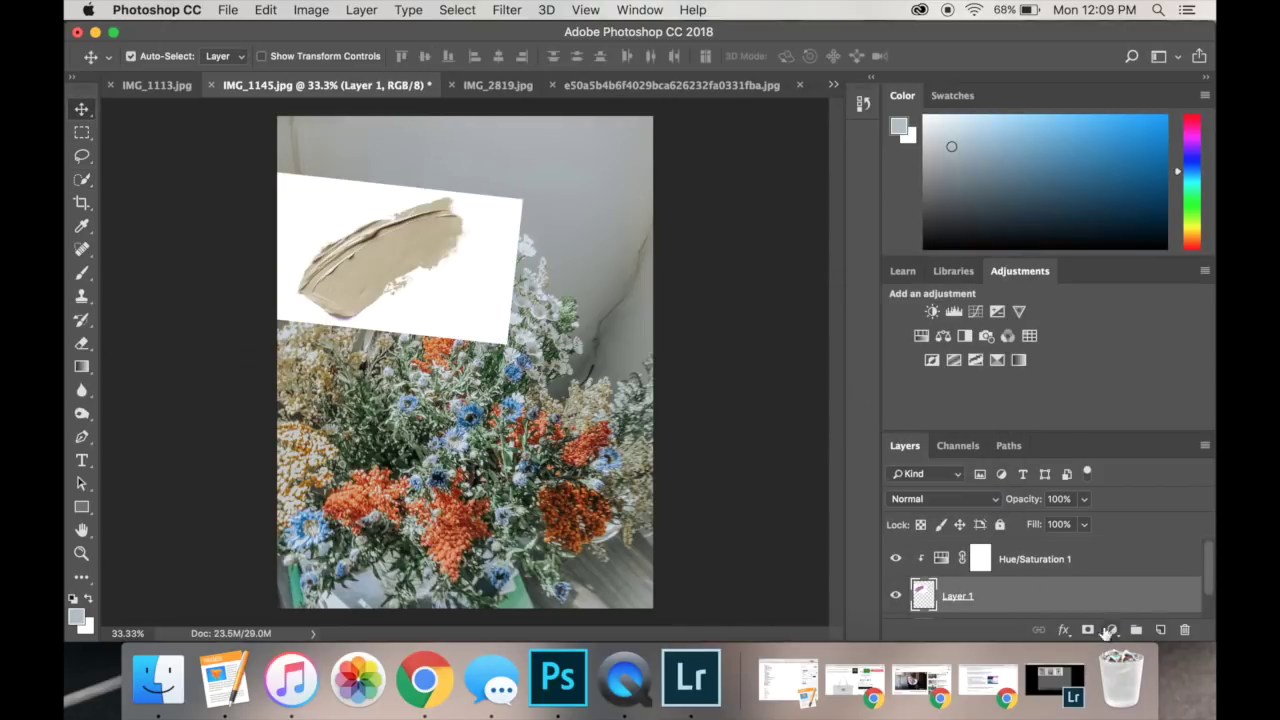
scroll(407, 216, "up", 5)
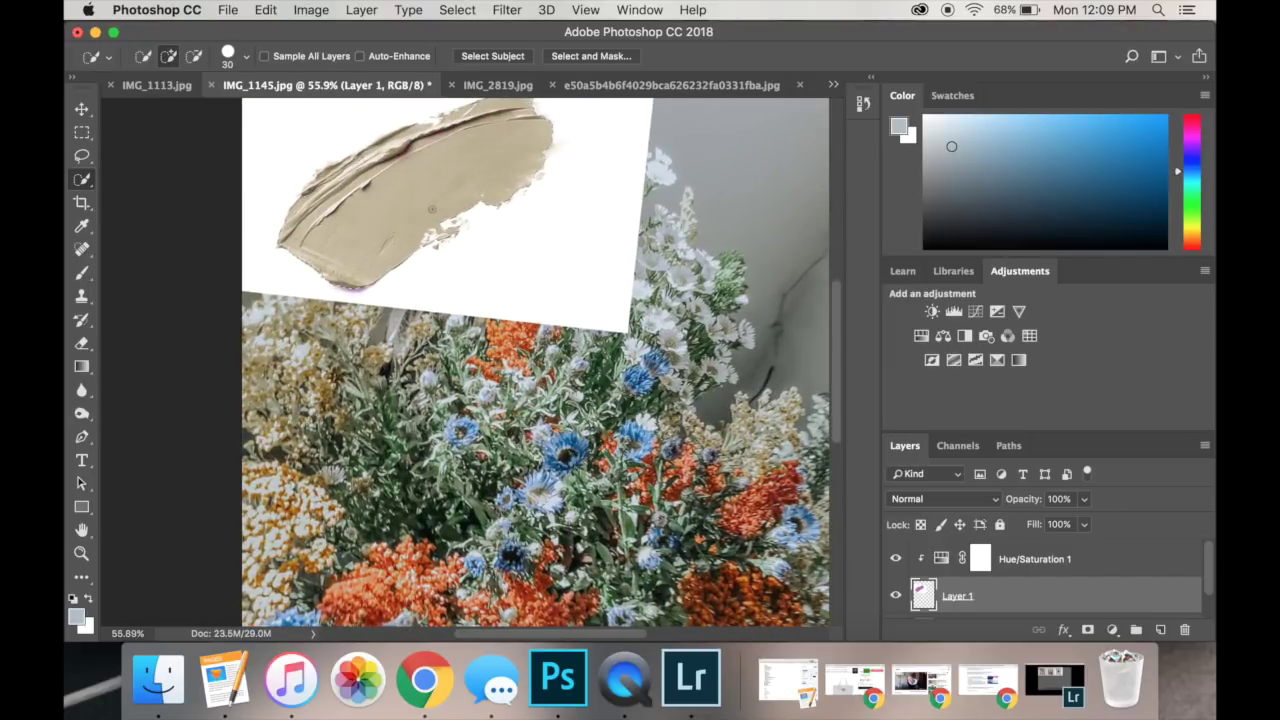
scroll(432, 209, "up", 2)
scroll(432, 209, "left", 4)
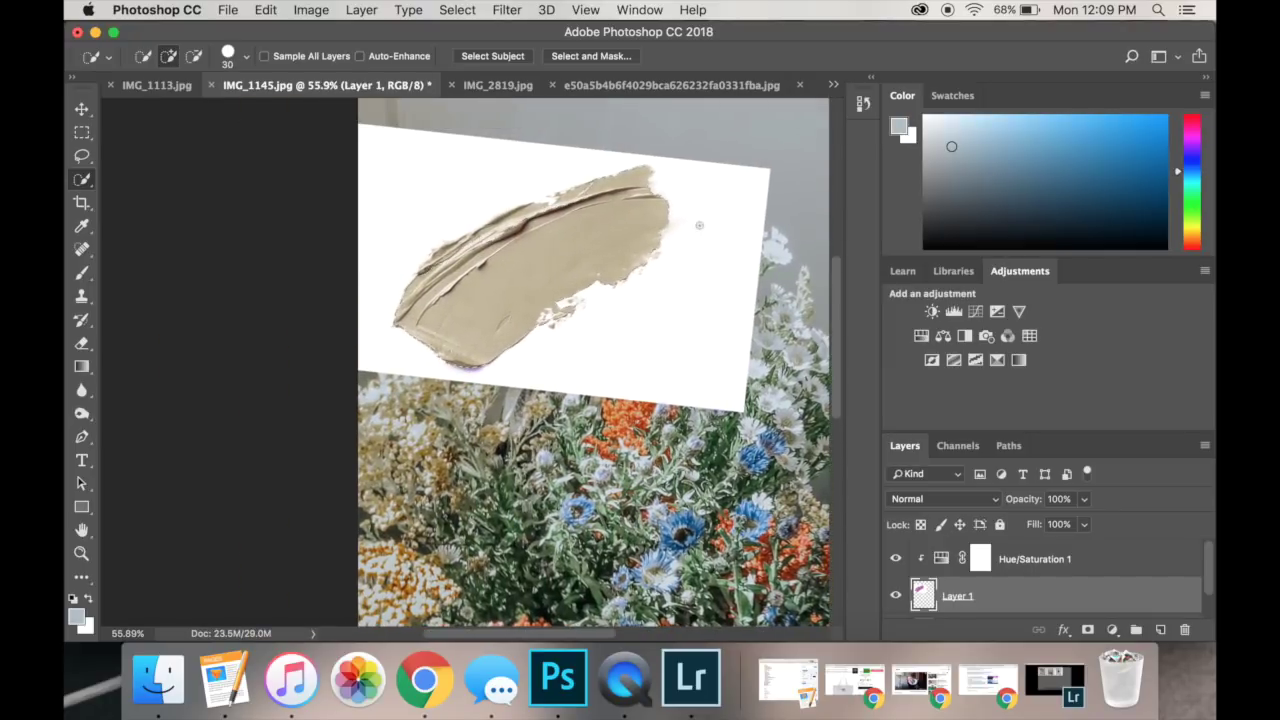
left_click(1086, 629)
left_click(923, 595)
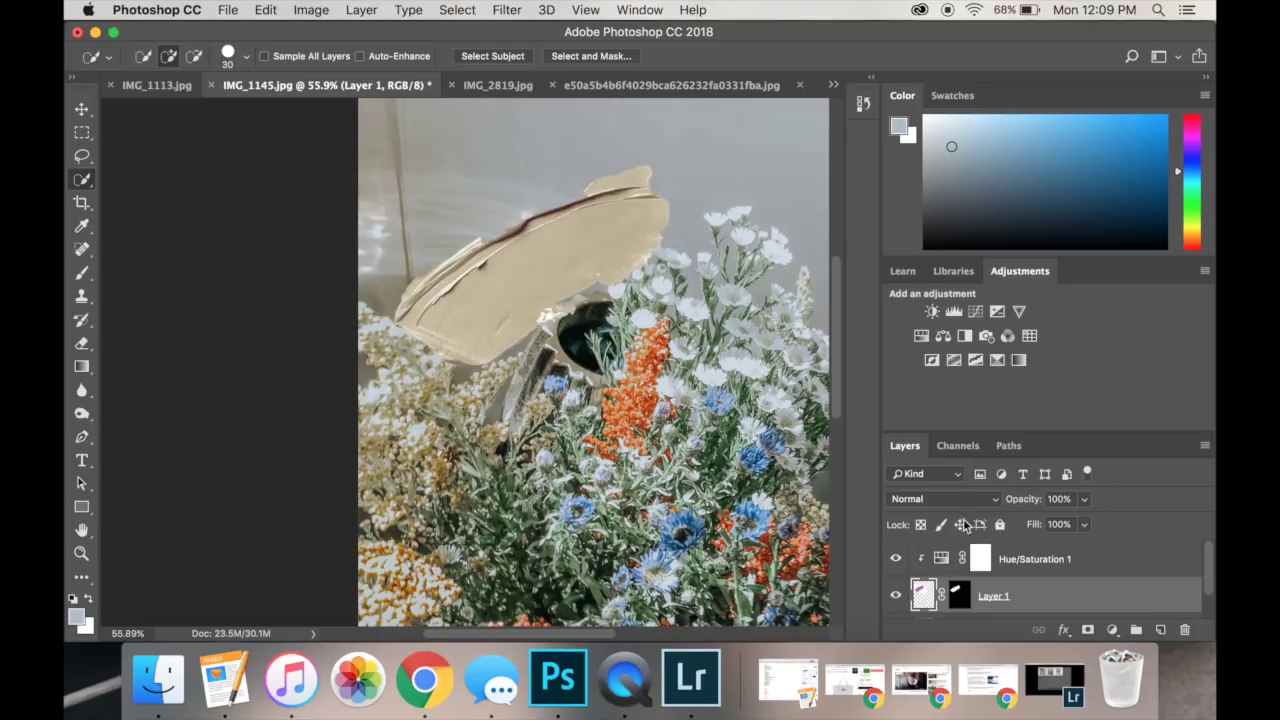
scroll(593, 362, "down", 5)
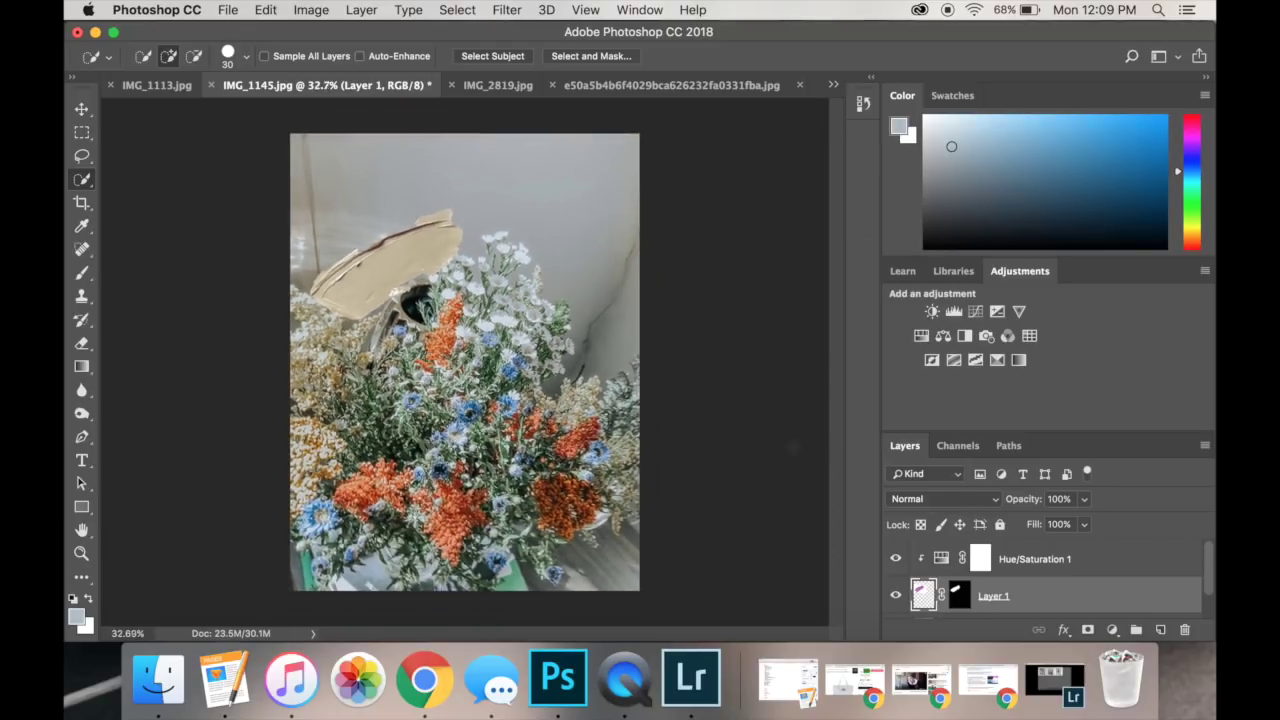
scroll(955, 598, "down", 1)
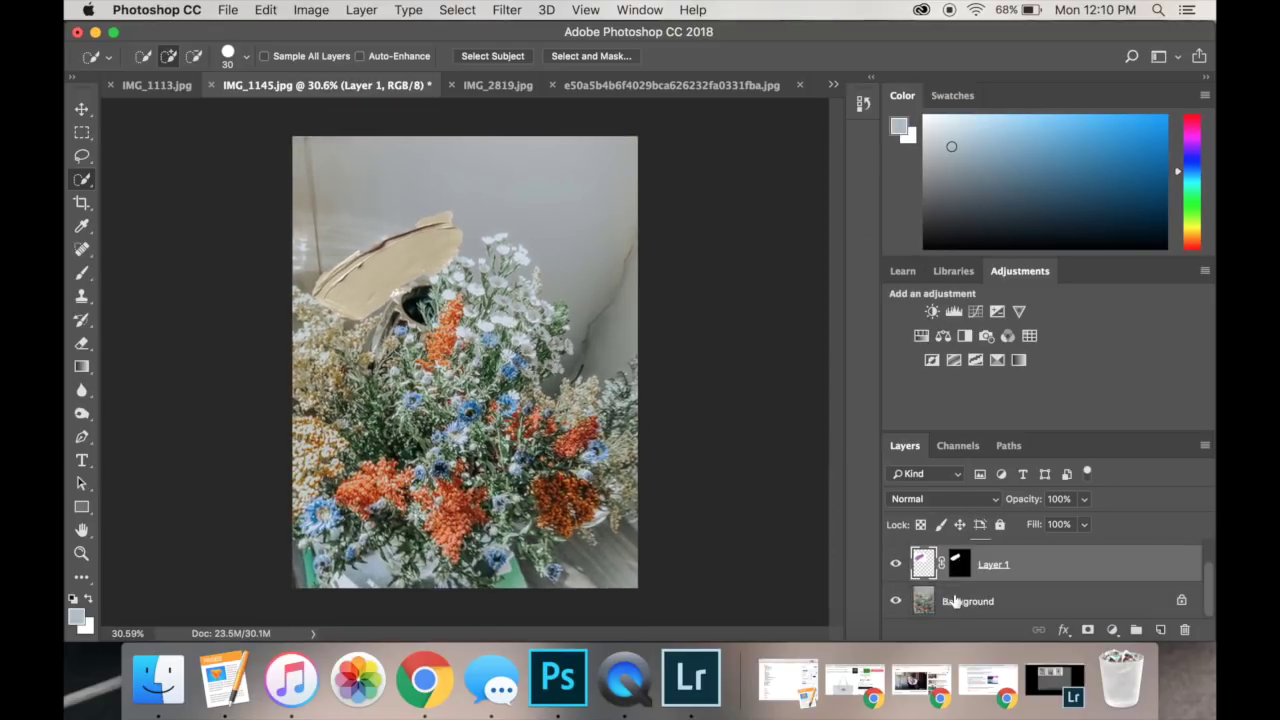
left_click(922, 601)
left_click(82, 276)
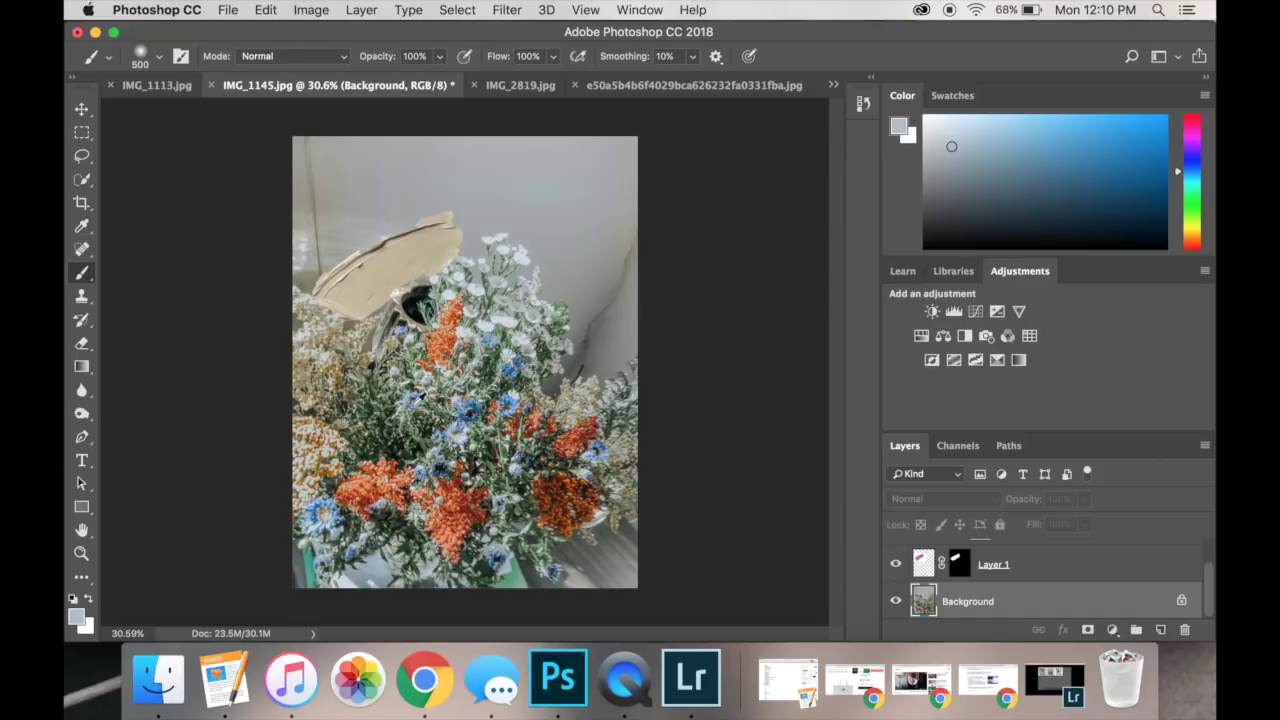
left_click(1165, 167)
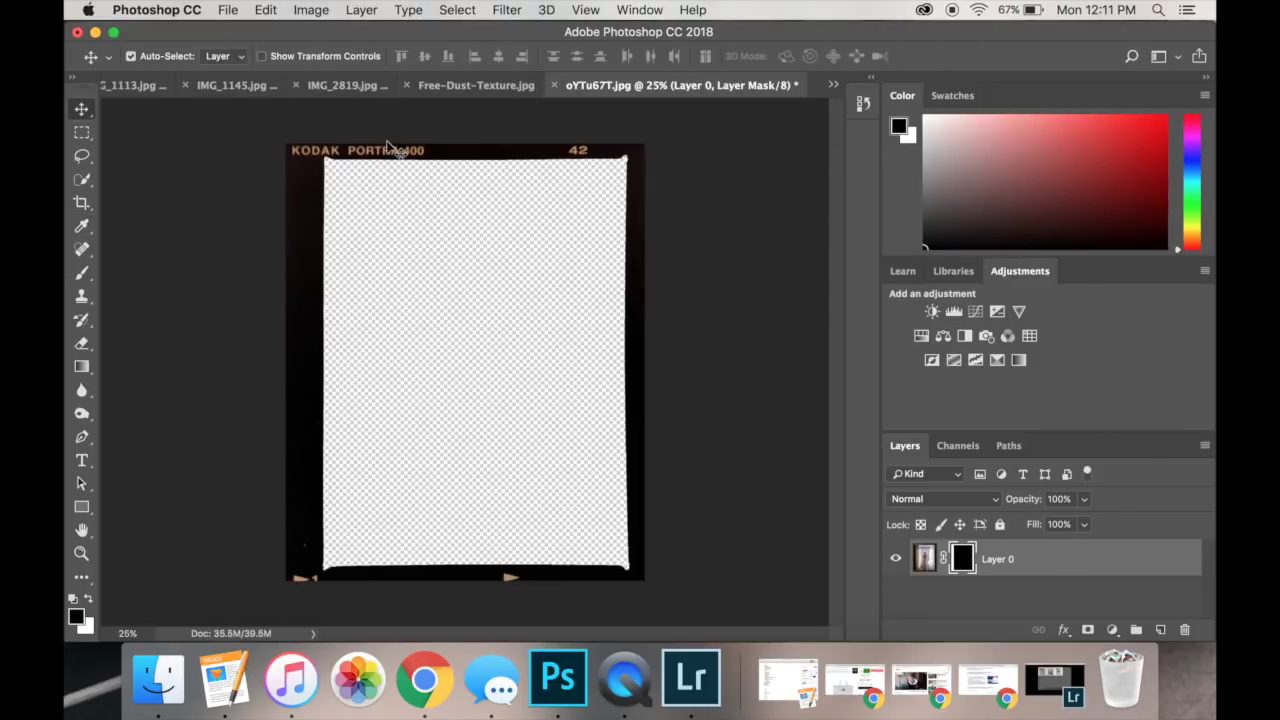
- Copy the masked film frame onto the food photo IMG_1113.jpg and align it with the photo's top-left corner
left_click_drag(388, 158, 235, 108)
left_click_drag(155, 90, 432, 237)
left_click_drag(610, 283, 646, 430)
- Scale the film frame proportionally to 91.99% so its lower edge fits the food photo
key("ctrl+t")
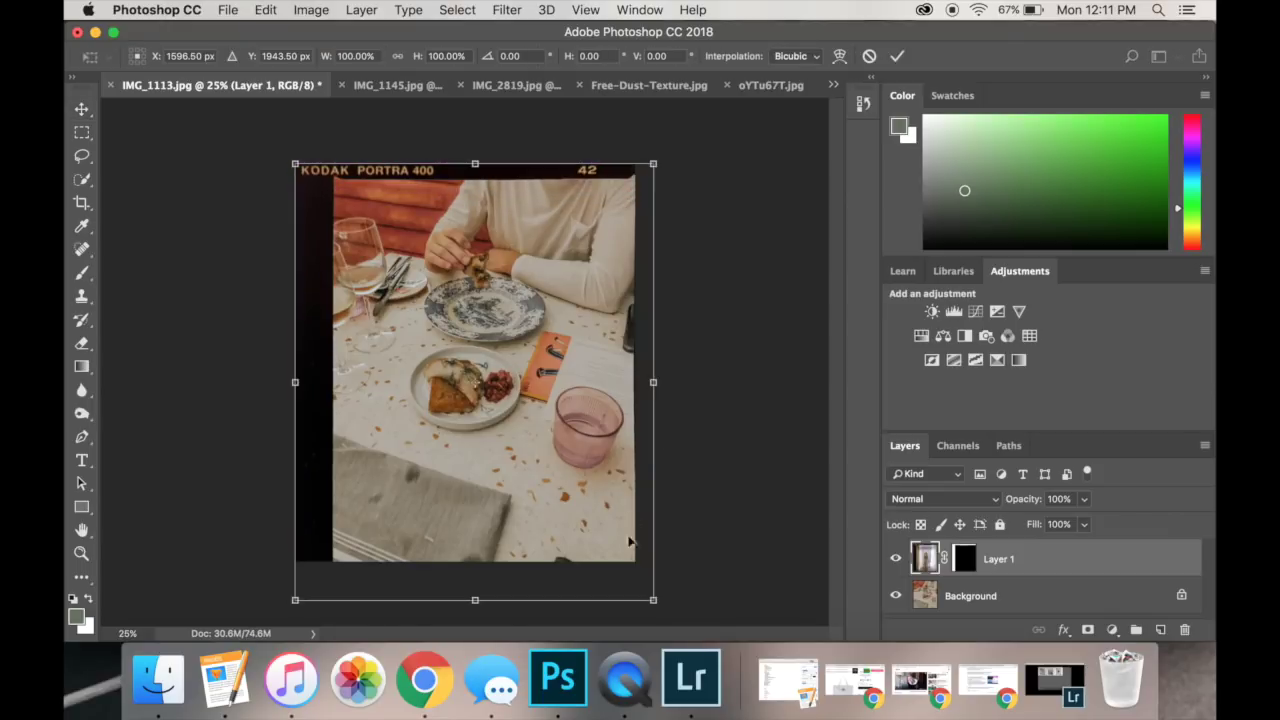
left_click(396, 56)
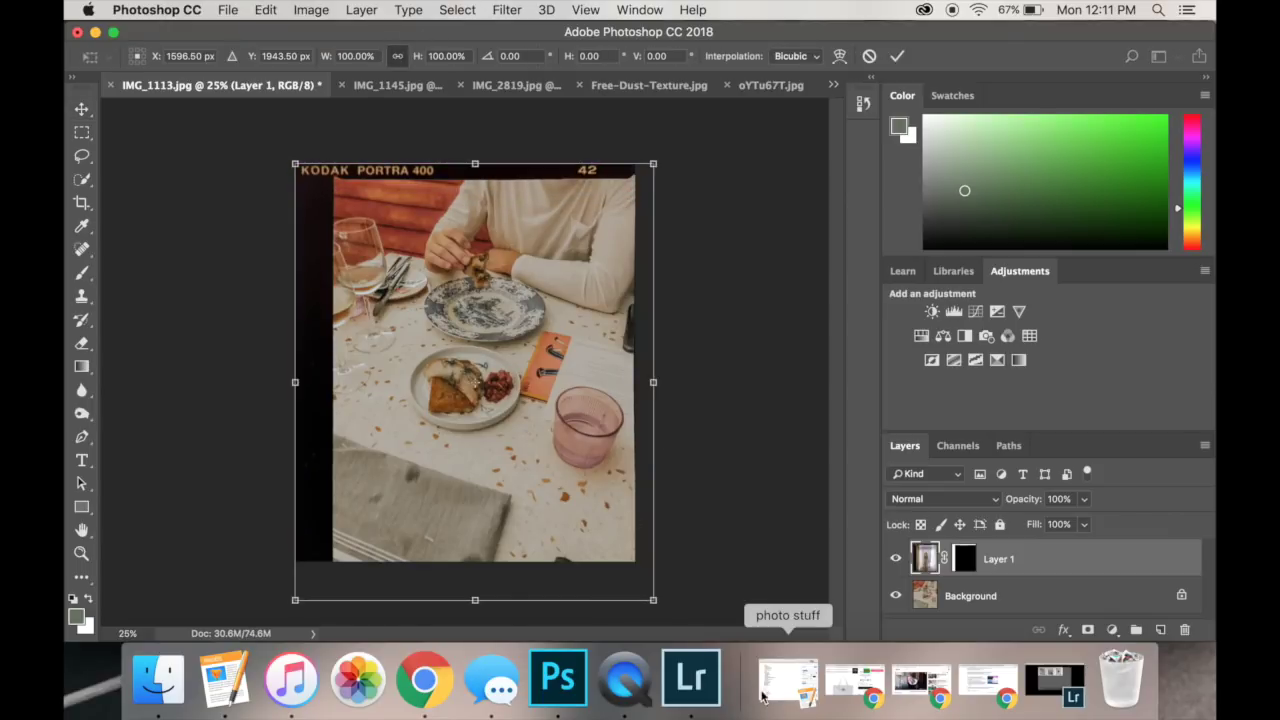
left_click_drag(653, 600, 625, 566)
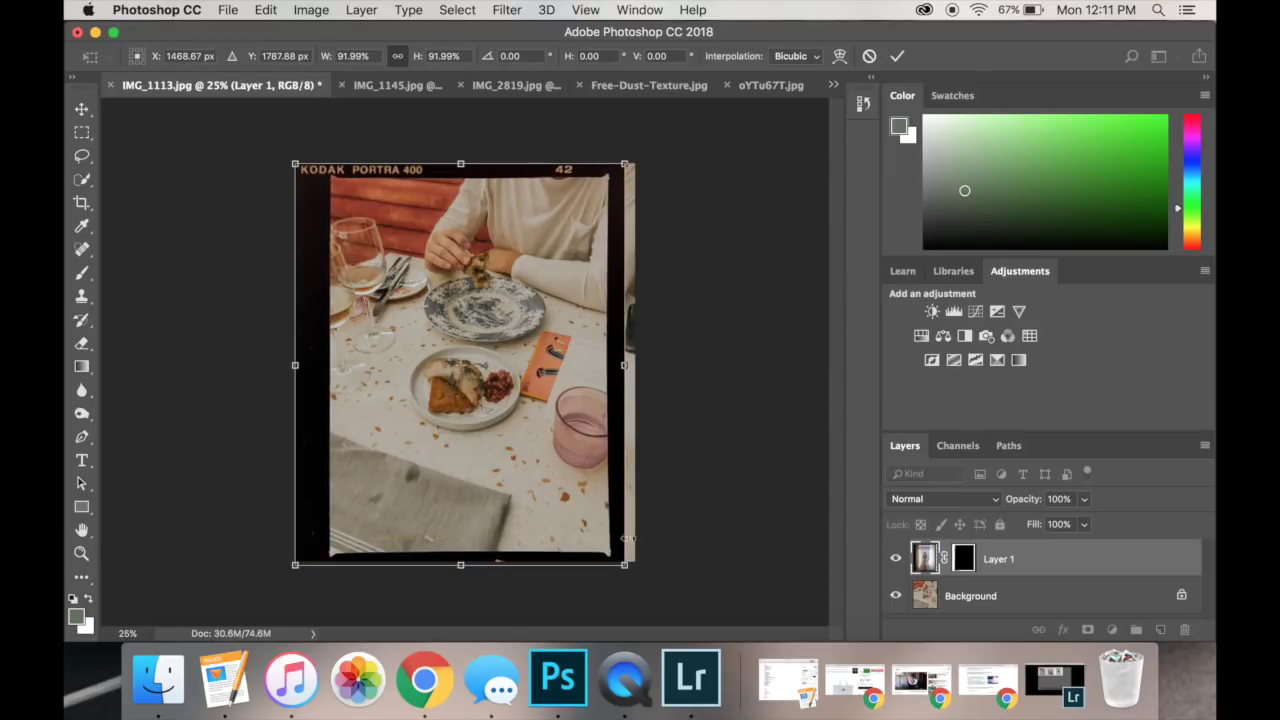
left_click(897, 56)
- Crop the food photo to the outer edges of the film frame and flatten the image
key("c")
left_click_drag(633, 362, 628, 355)
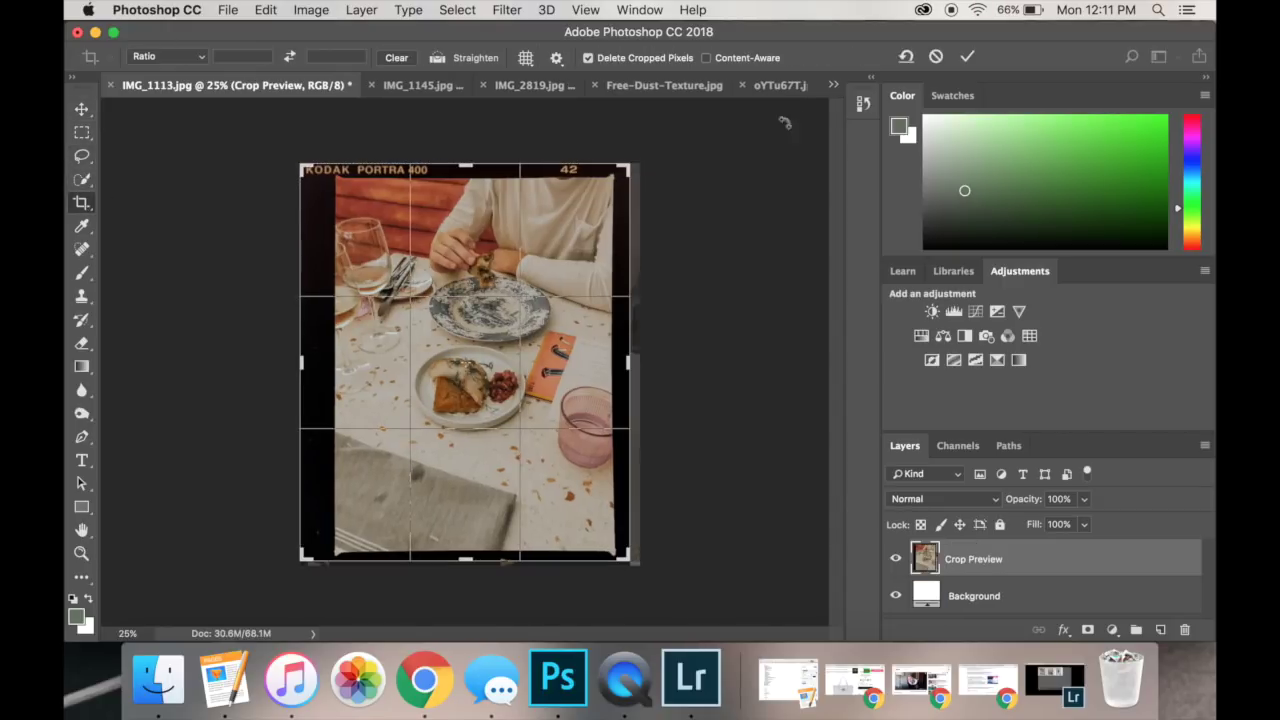
left_click(966, 57)
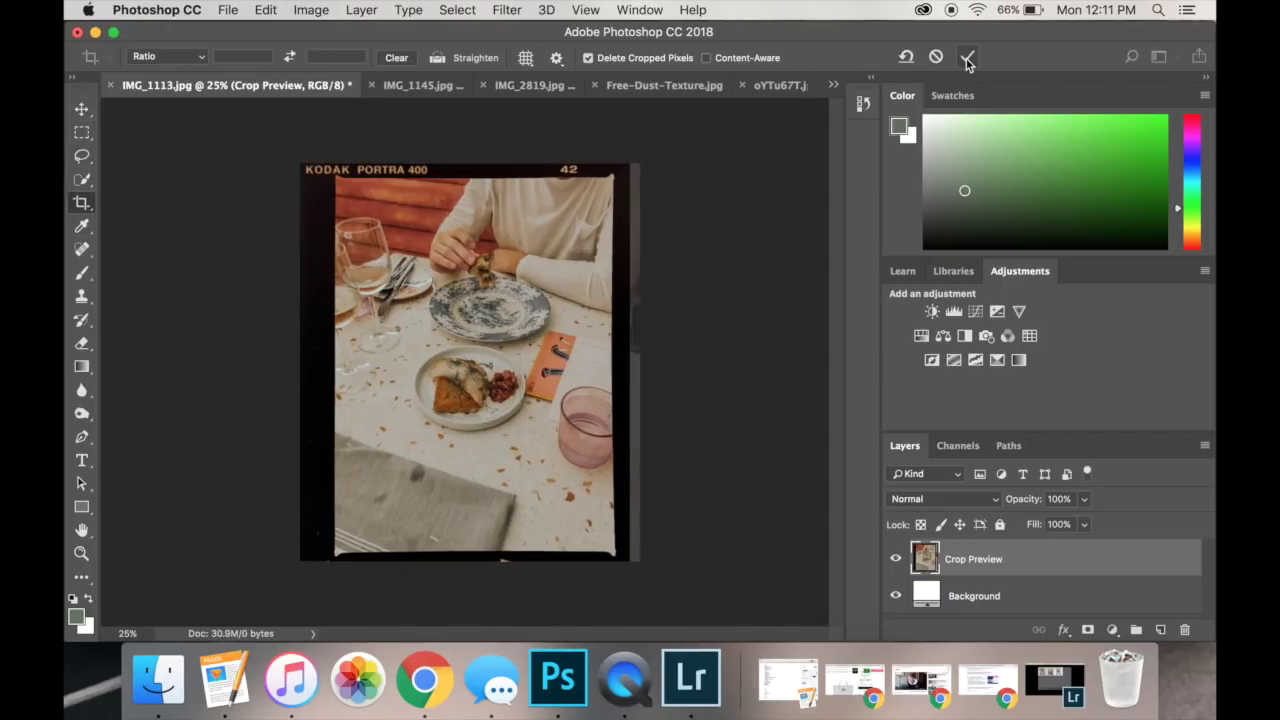
left_click(85, 116)
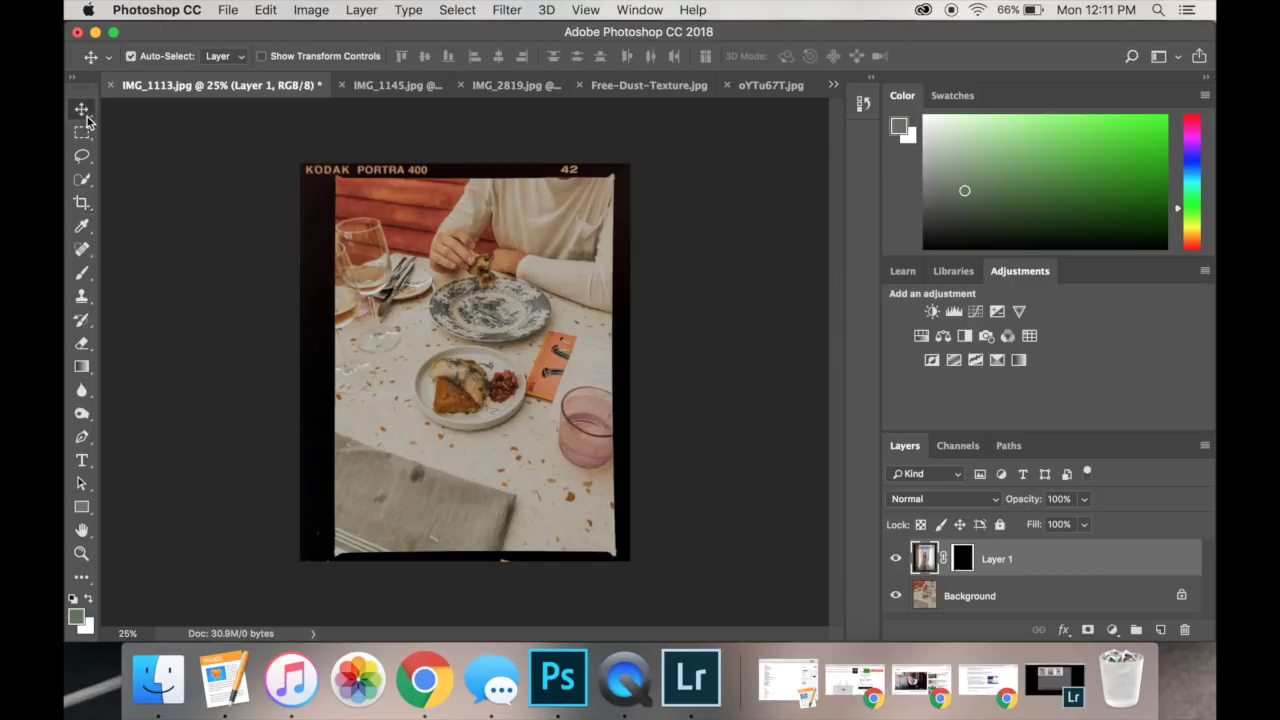
right_click(1013, 592)
left_click(1035, 588)
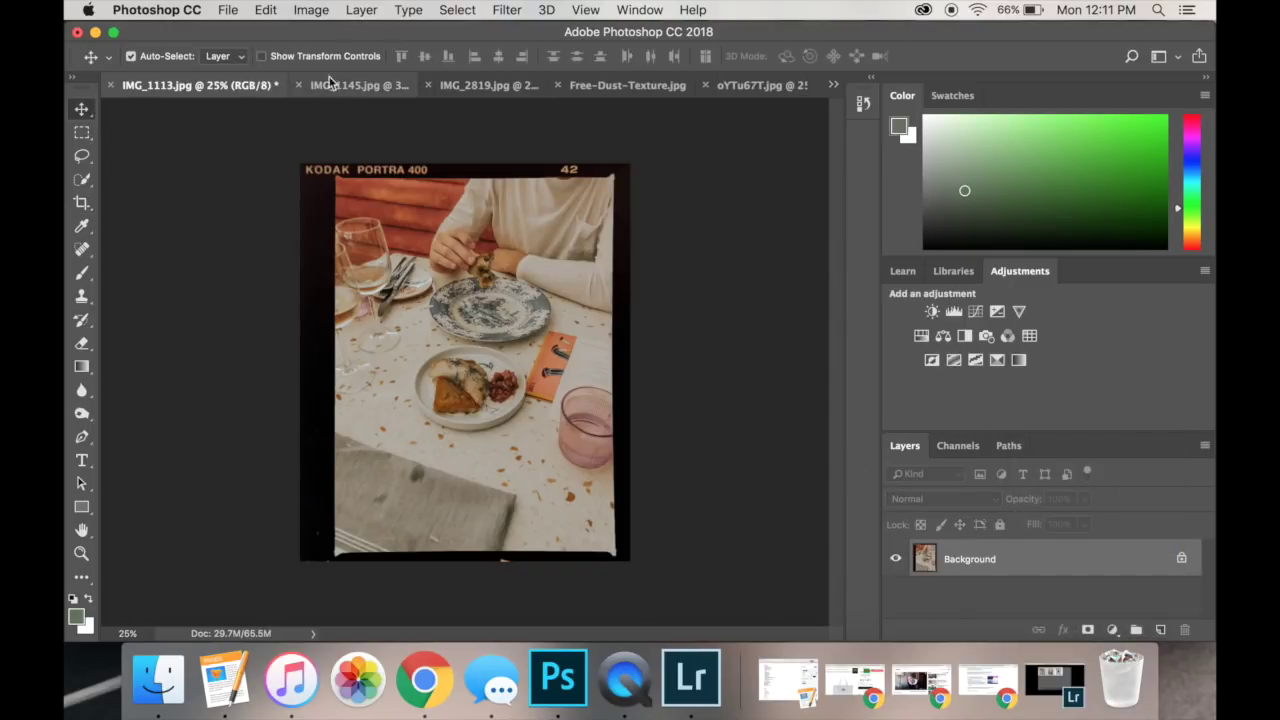
- Save the framed food photo as the JPEG IMG_1113.jpg on the Desktop and close it
left_click(220, 12)
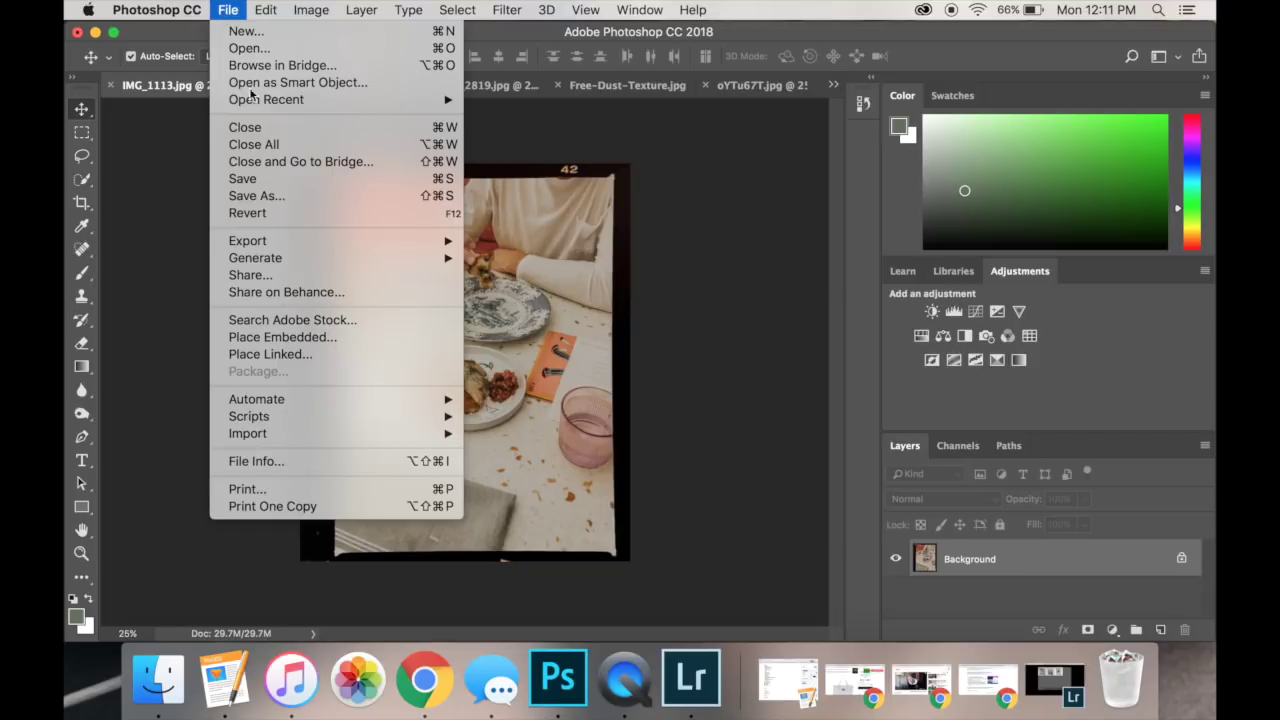
left_click(284, 194)
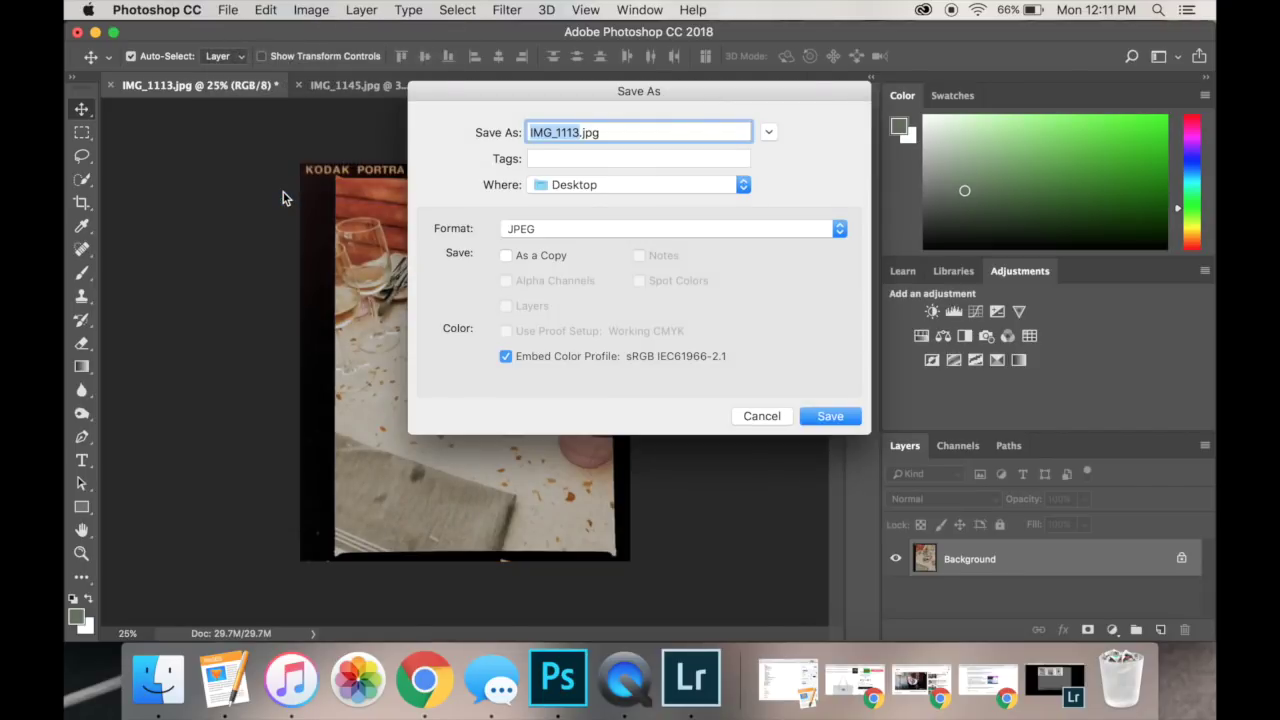
key("Return")
left_click(770, 212)
key("Return")
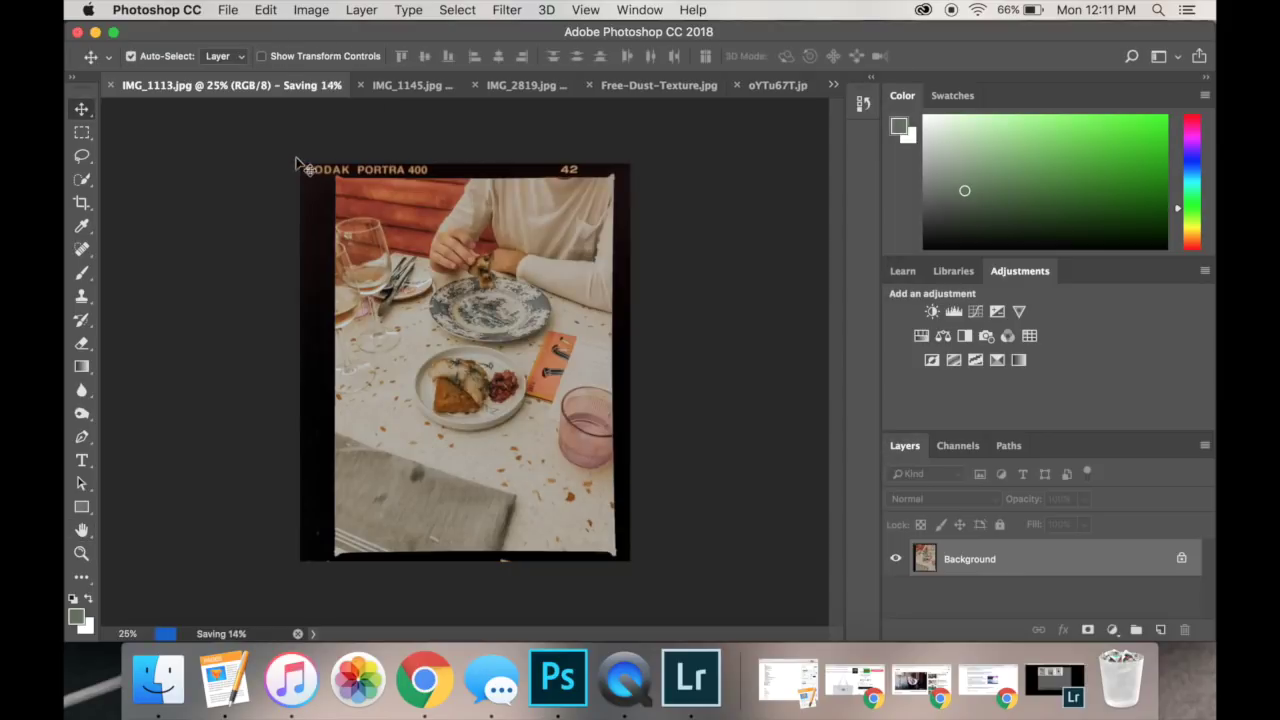
left_click(111, 85)
- Copy the dust texture onto the flower photo IMG_1145.jpg and resize it to cover the whole photo
left_click_drag(464, 78, 637, 557)
key("super+t")
left_click(897, 56)
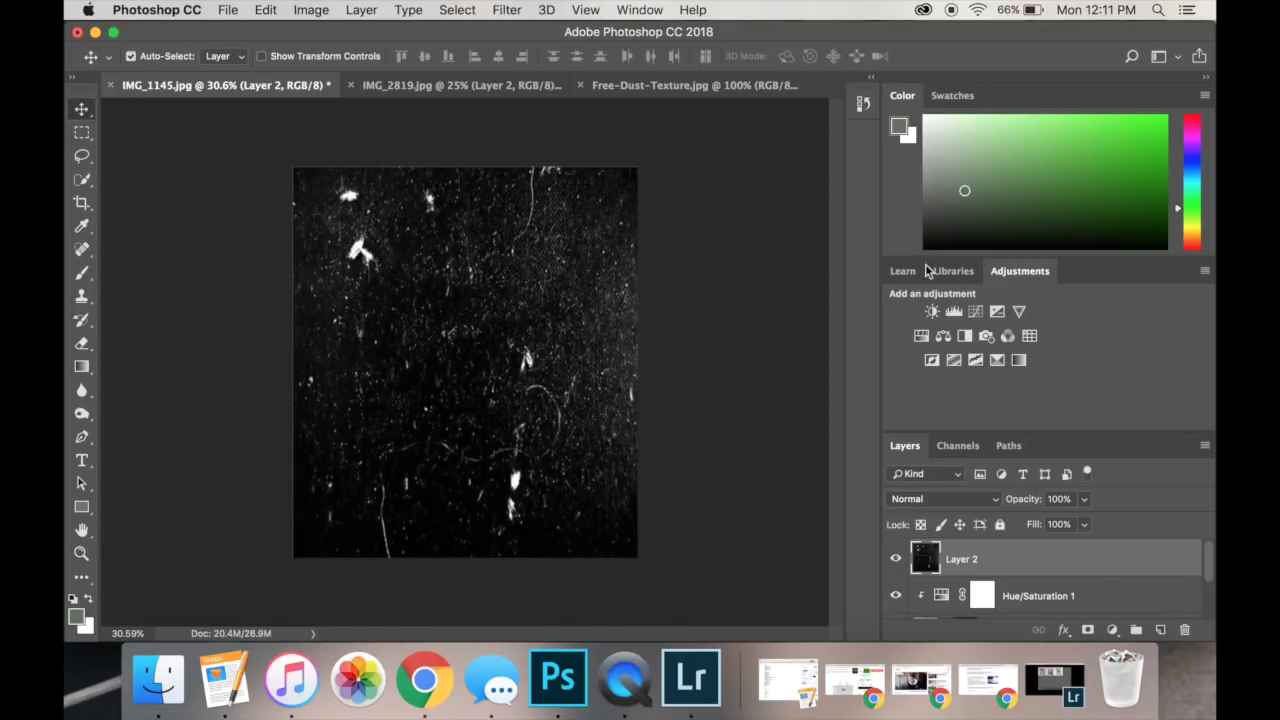
- Set the dust texture layer to the Screen blend mode at 50% opacity
left_click(945, 499)
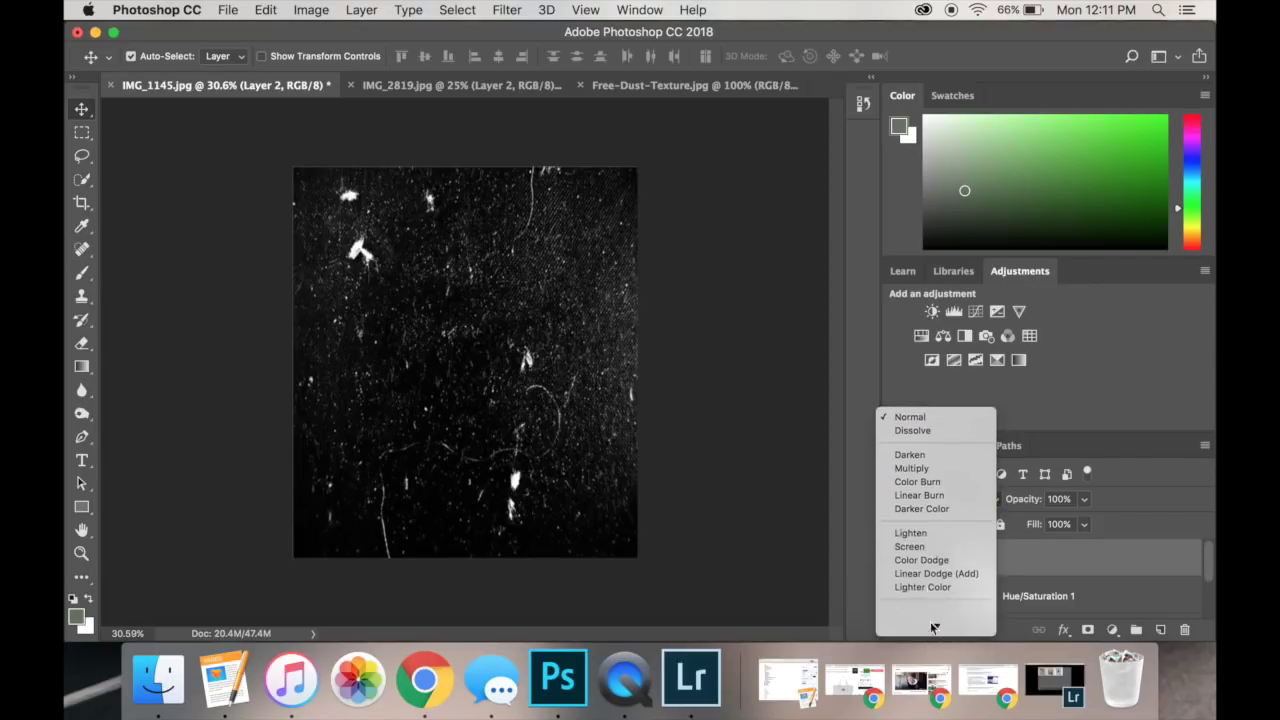
left_click(918, 541)
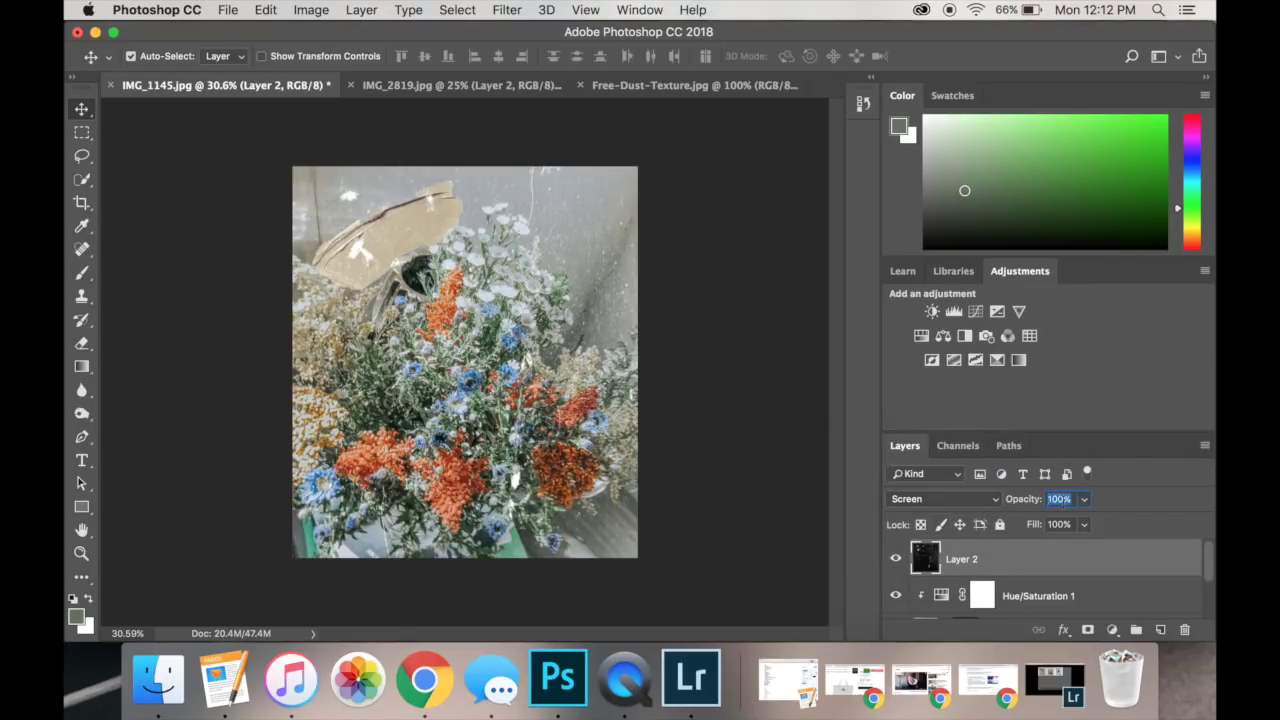
type("50")
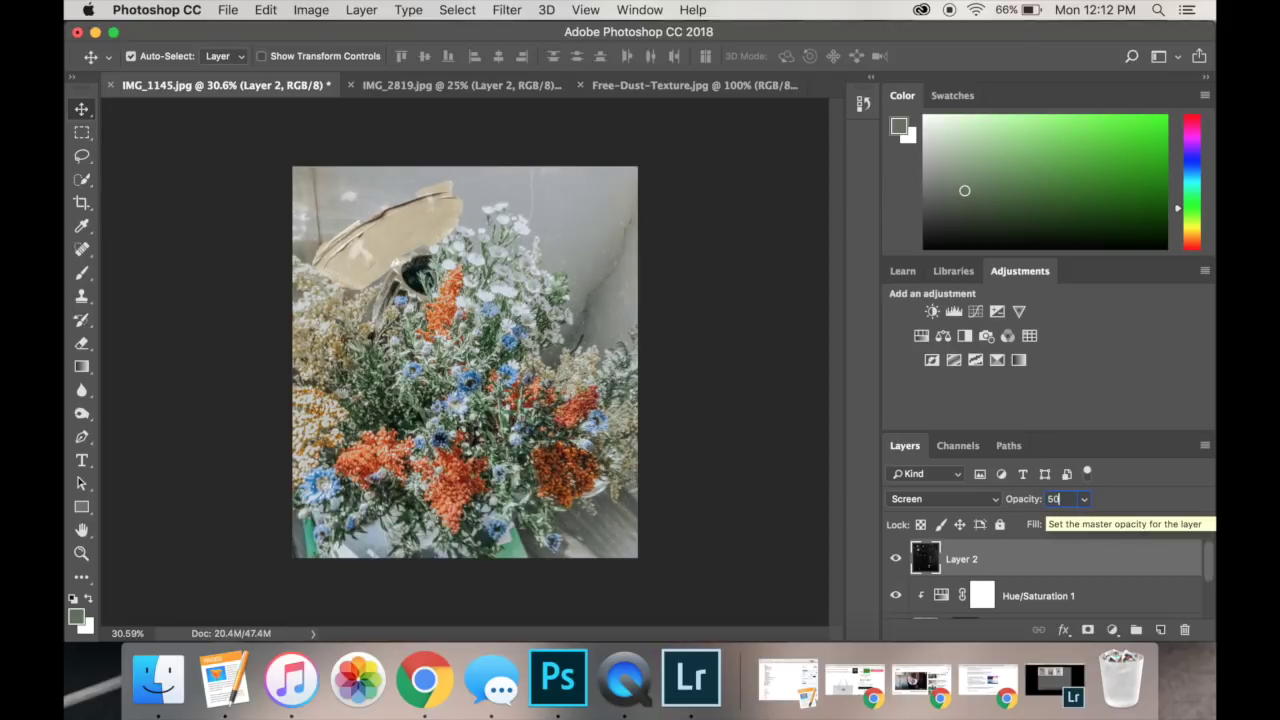
- Add a layer mask to the dust texture and fade dust on the upper wall area with a black brush at 50% opacity
left_click(1088, 630)
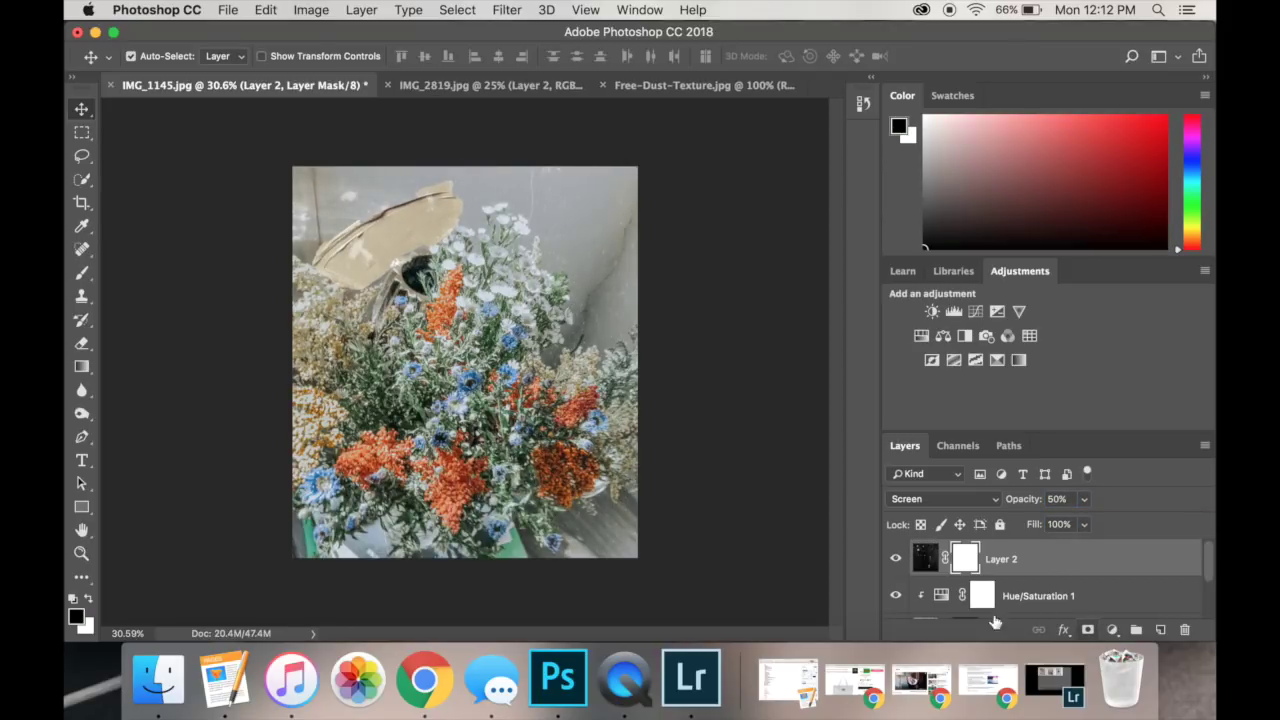
left_click(82, 272)
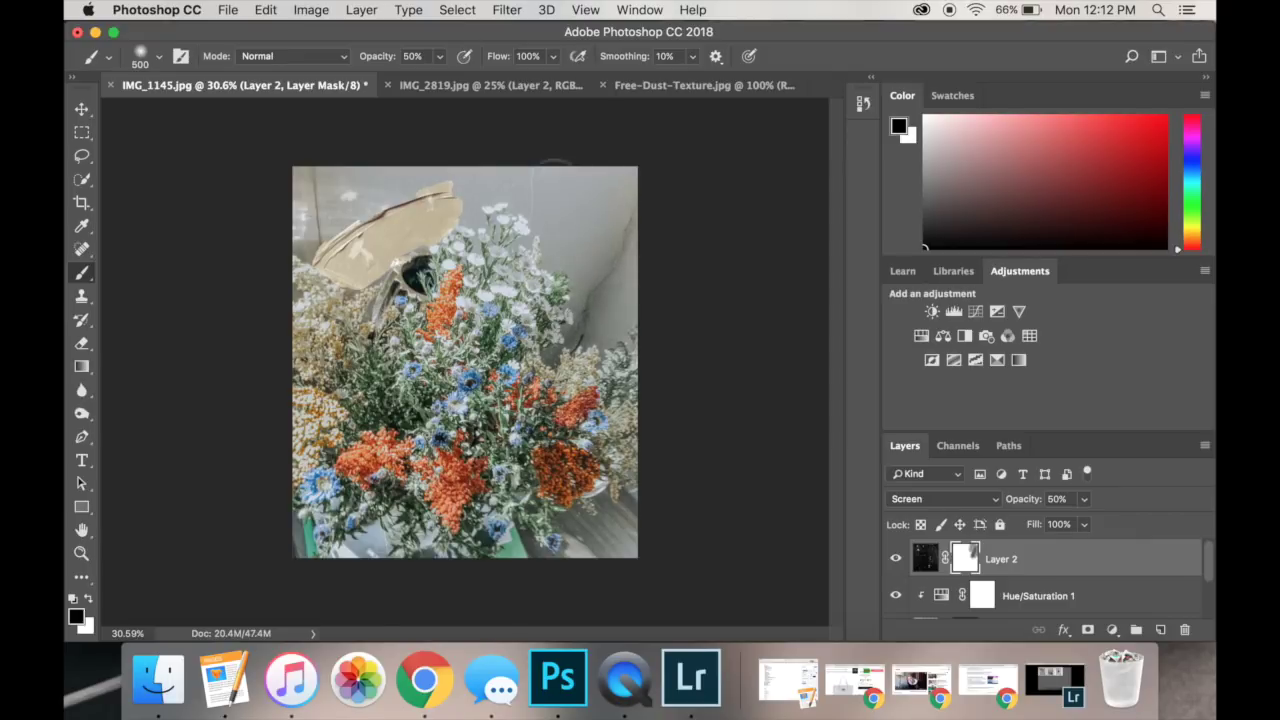
mouse_move(470, 205)
left_mouse_down()
mouse_move(430, 205)
mouse_move(440, 198)
left_mouse_up()
- Flatten the flower photo's smear, adjustment and dust layers into the background
scroll(893, 577, "down", 3)
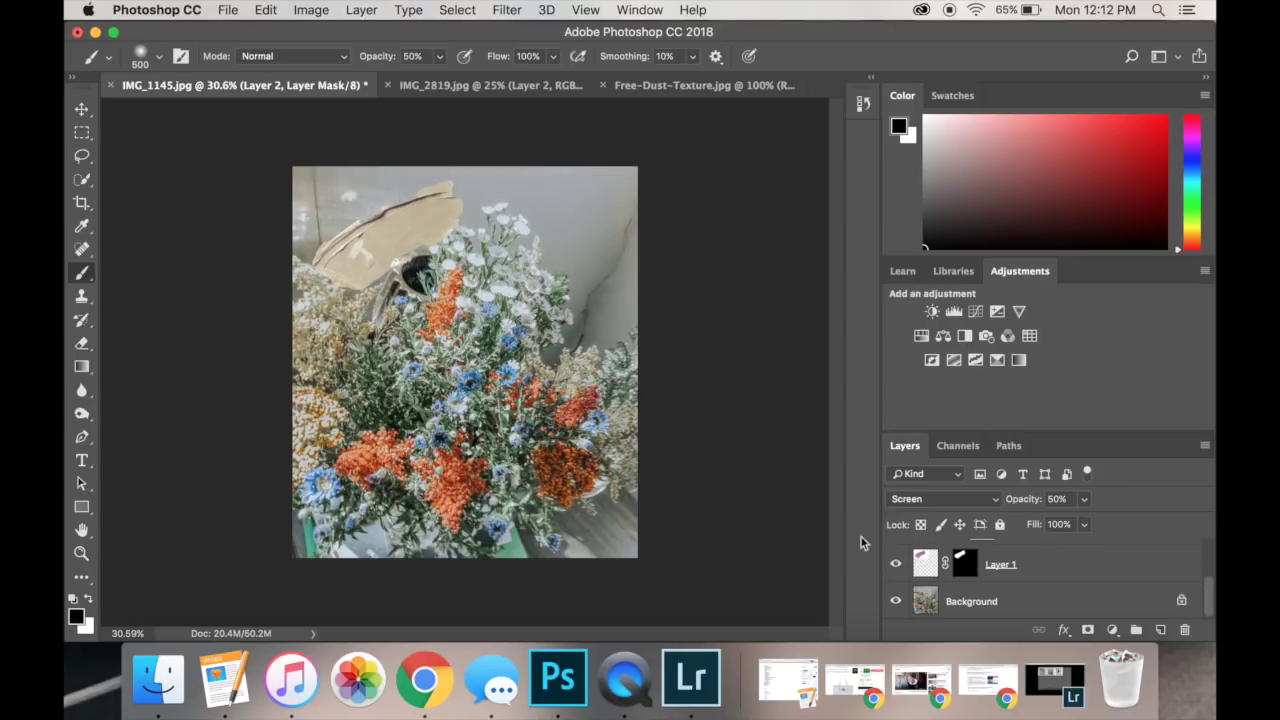
right_click(990, 603)
left_click(1006, 588)
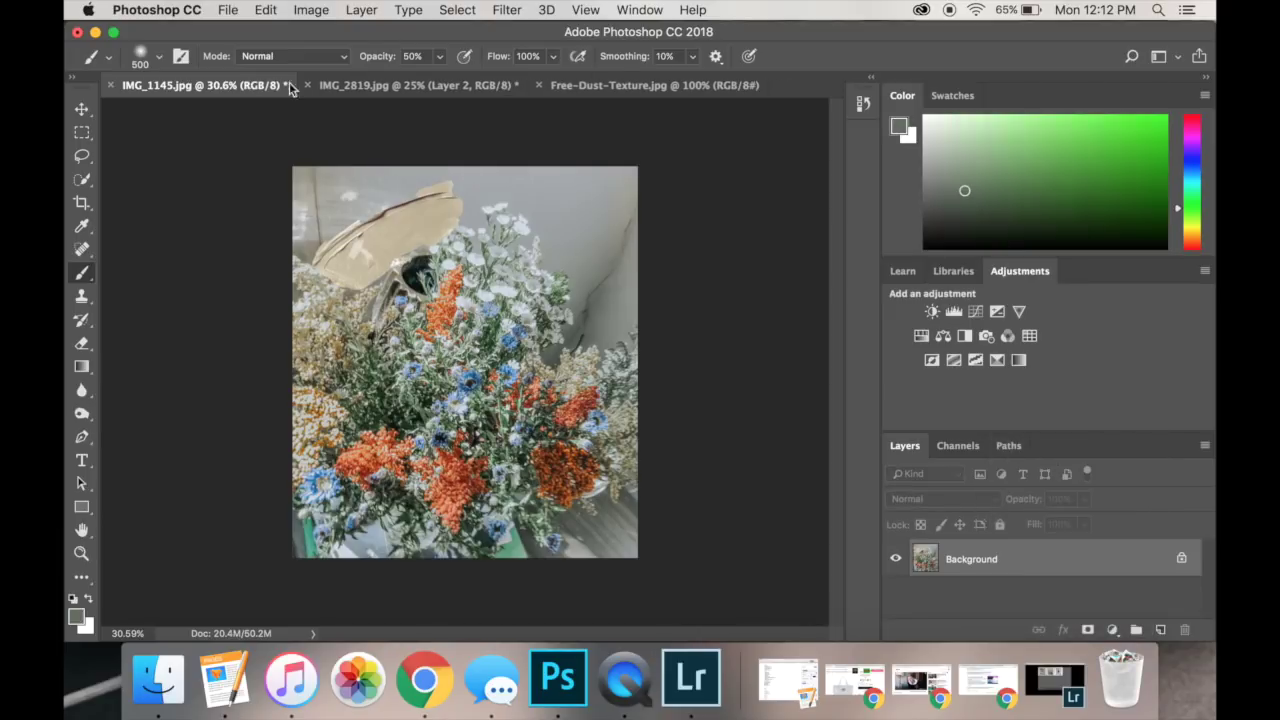
- Save the finished flower photo as IMG_1145.jpg and close it
left_click(228, 10)
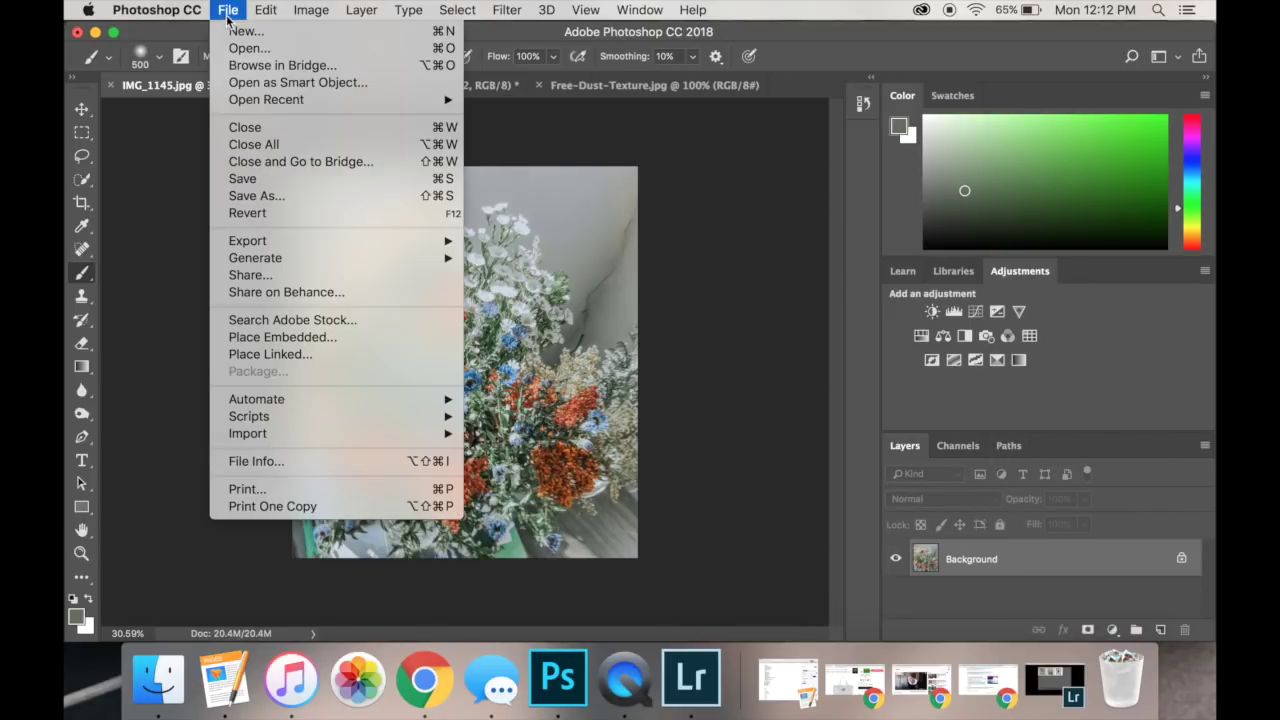
left_click(255, 194)
key("Return")
left_click(760, 210)
left_click(743, 152)
left_click(111, 85)
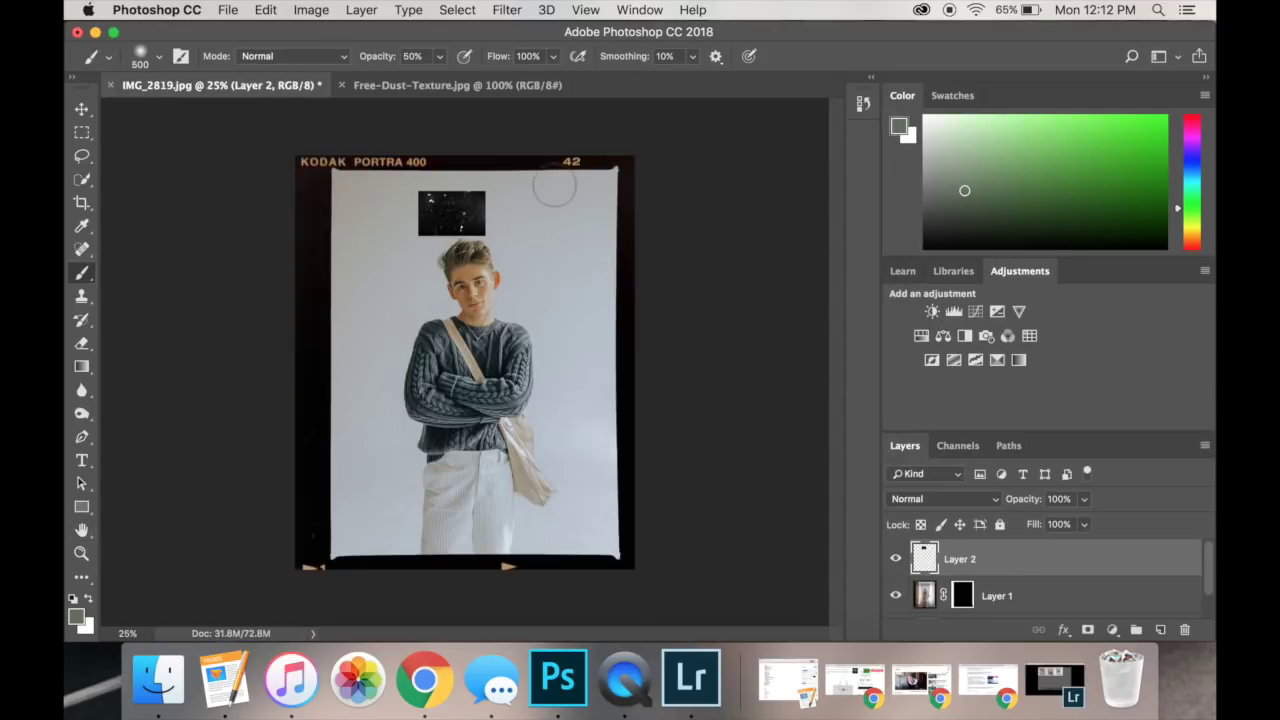
- Place the dust texture layer beneath Layer 1 and scale it to cover the portrait inside the film frame
left_click_drag(1068, 568, 1066, 604)
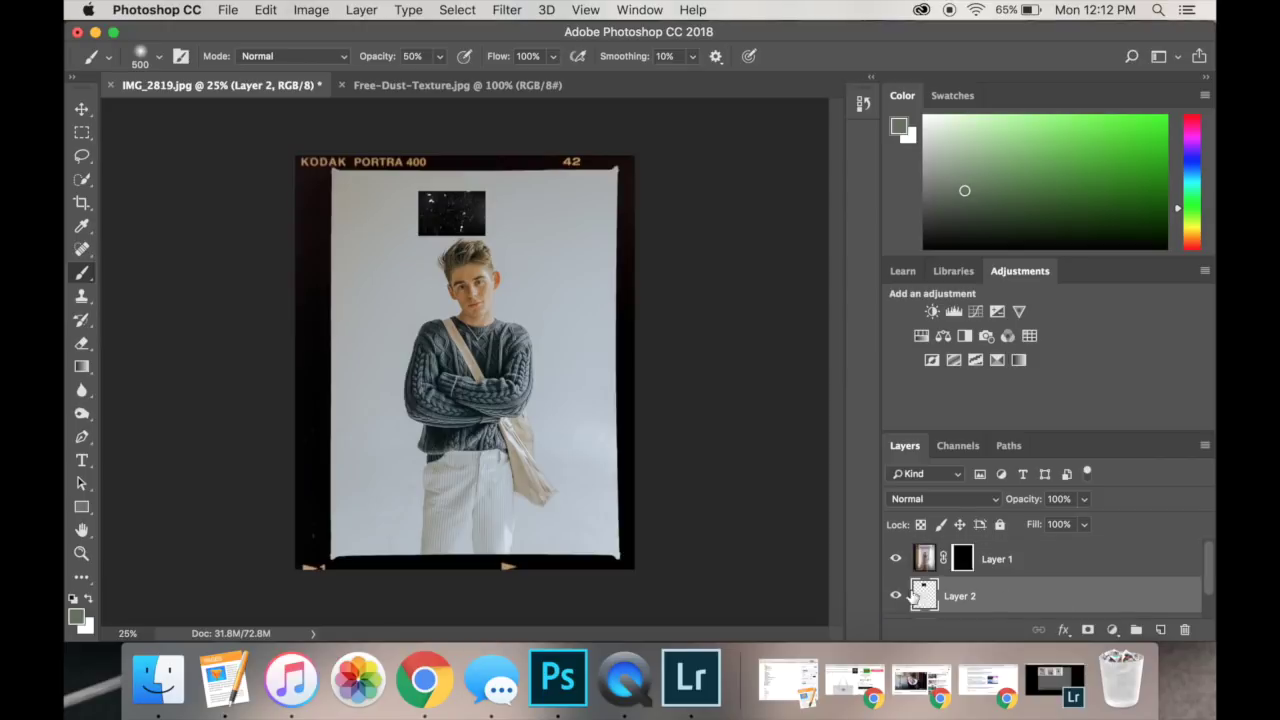
left_click(83, 112)
left_click_drag(452, 227, 325, 192)
key("super+t")
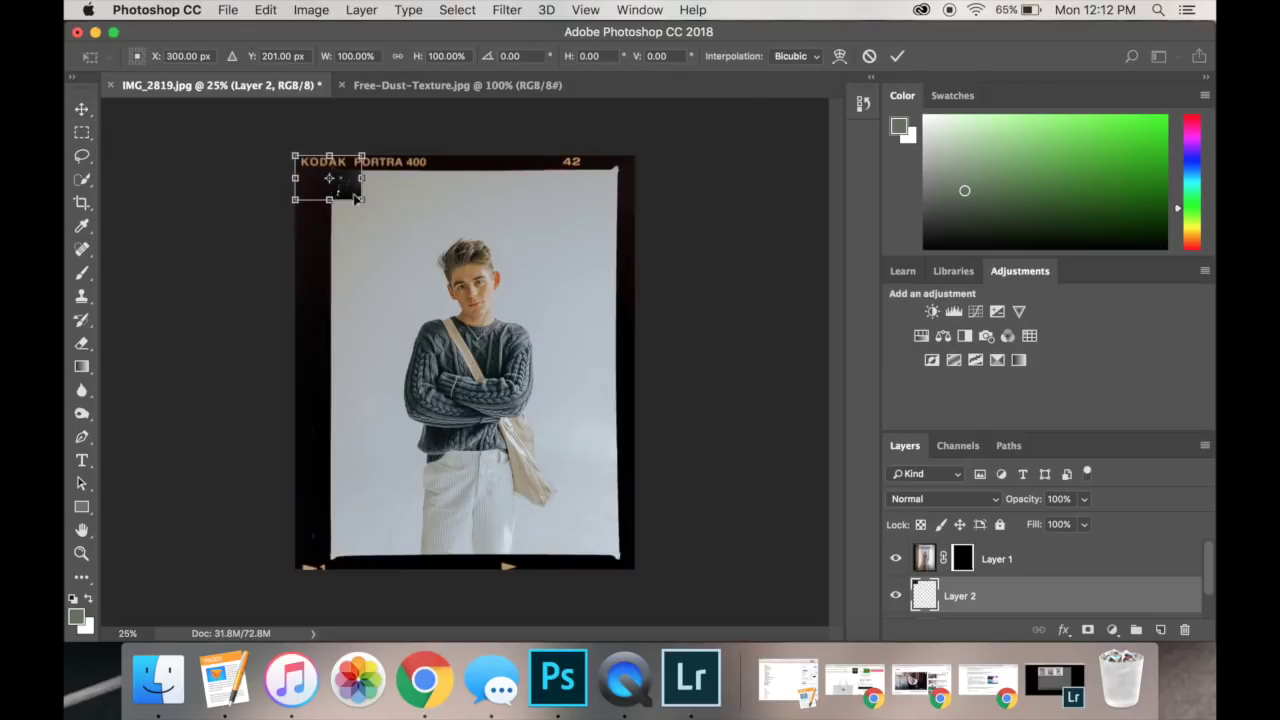
left_click_drag(362, 199, 552, 350)
left_click_drag(482, 279, 511, 288)
left_click_drag(567, 351, 627, 559)
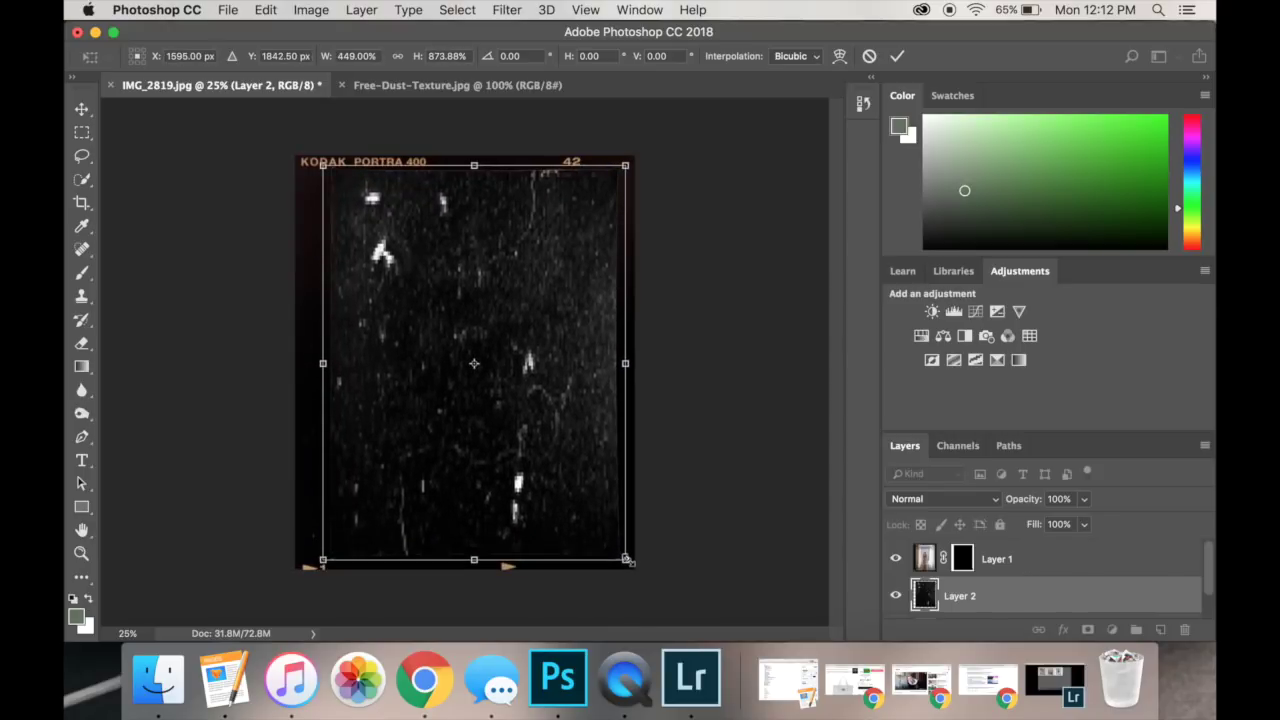
left_click(897, 56)
- Flip the dust texture horizontally and set its layer to the Screen blend mode at 50% opacity
left_click(266, 10)
left_click(600, 574)
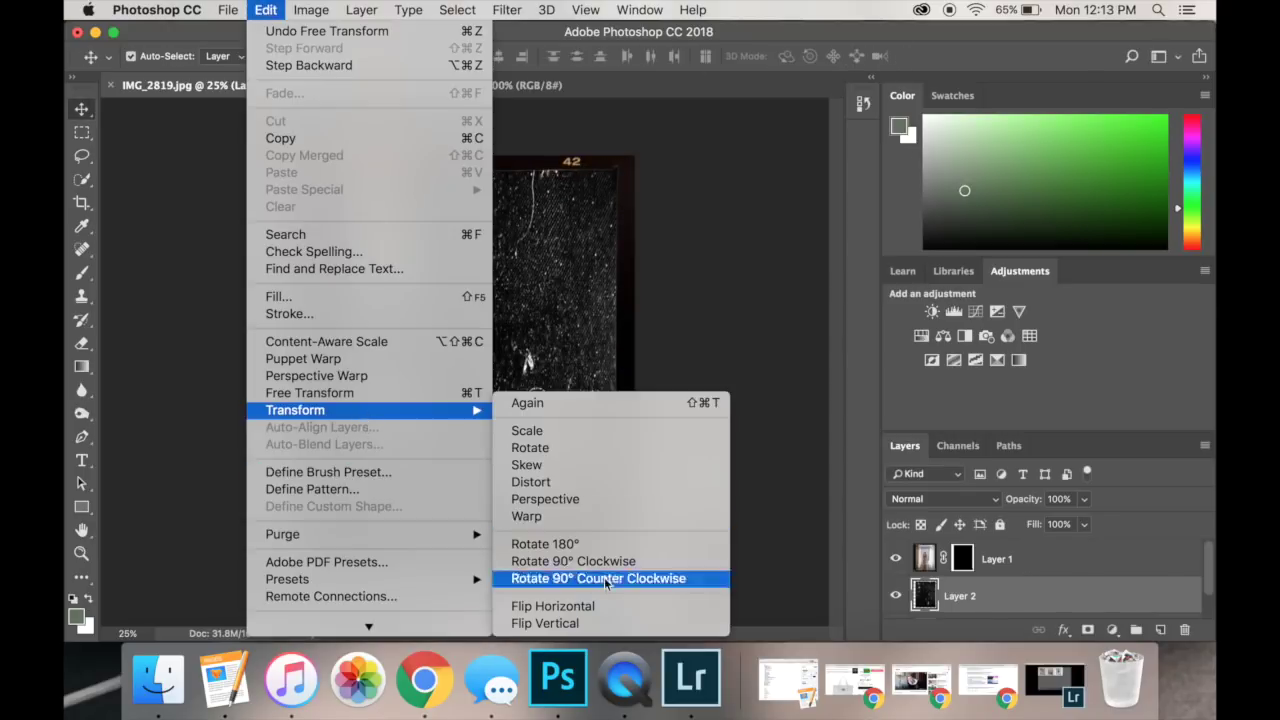
left_click(940, 498)
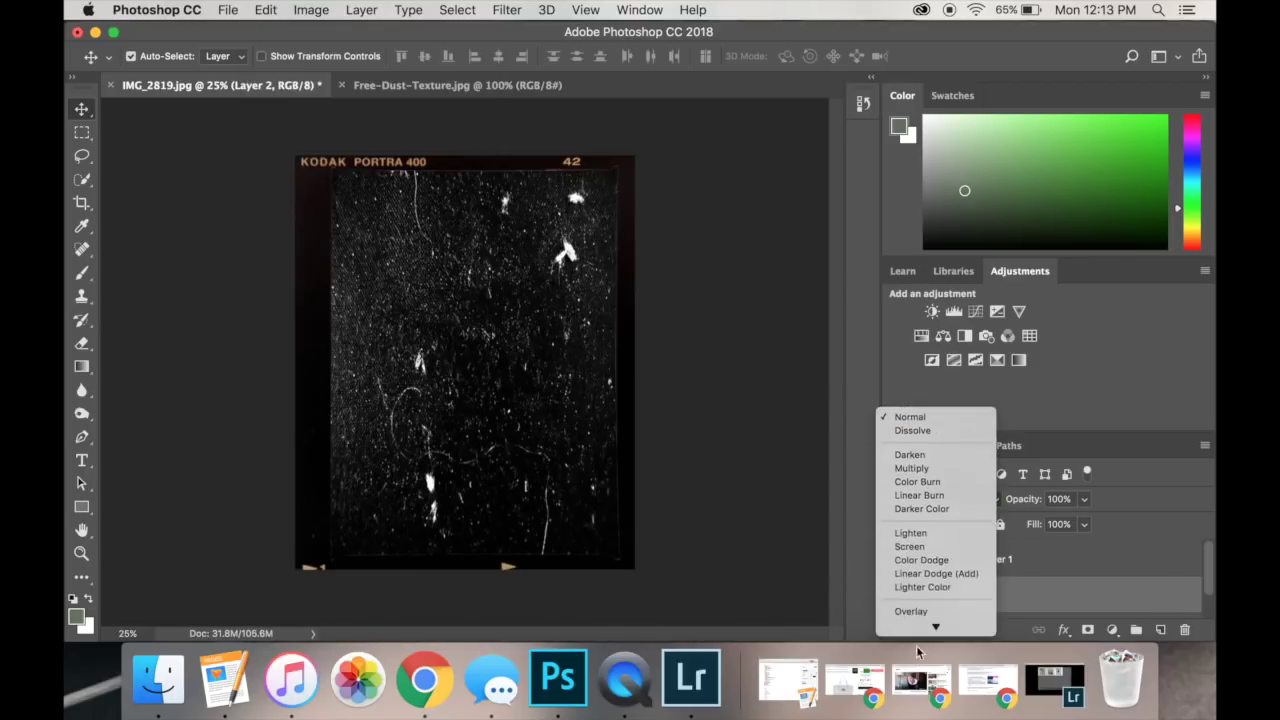
left_click(915, 517)
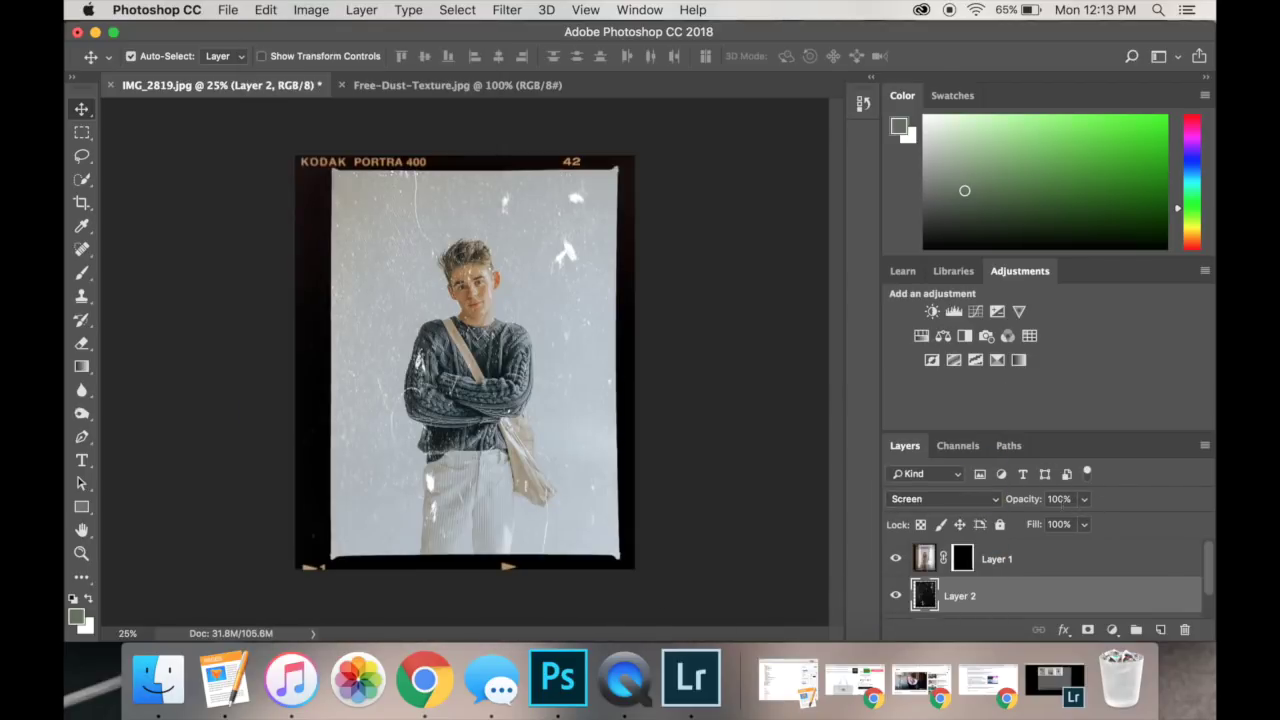
type("50")
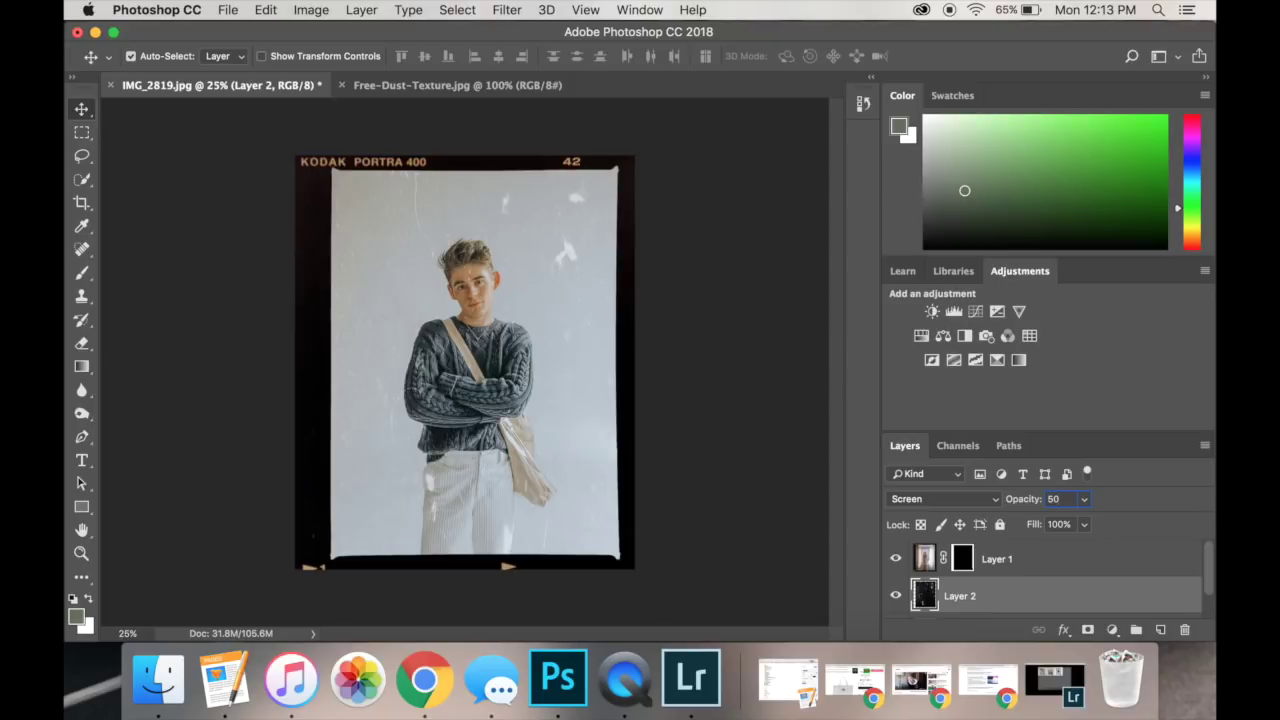
- Add a layer mask to the dust texture and fade its large specks on the wall and trousers with a black brush at 50% opacity
left_click(1088, 630)
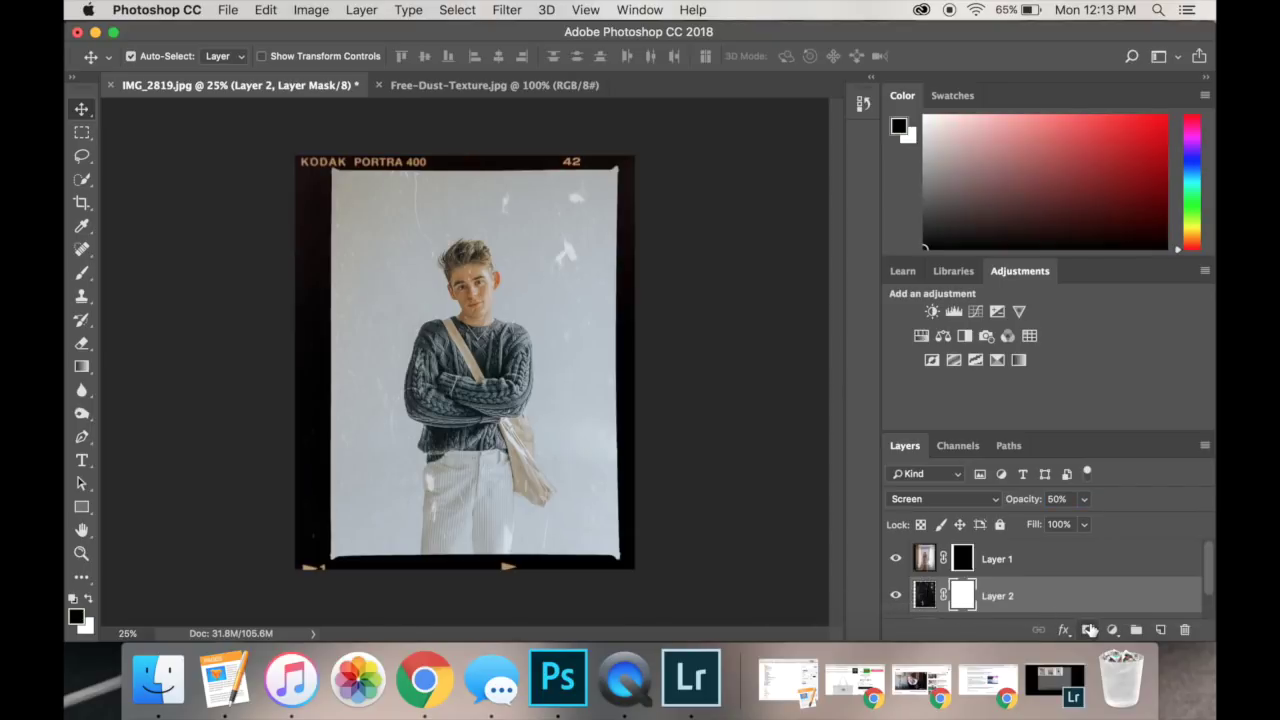
left_click(82, 272)
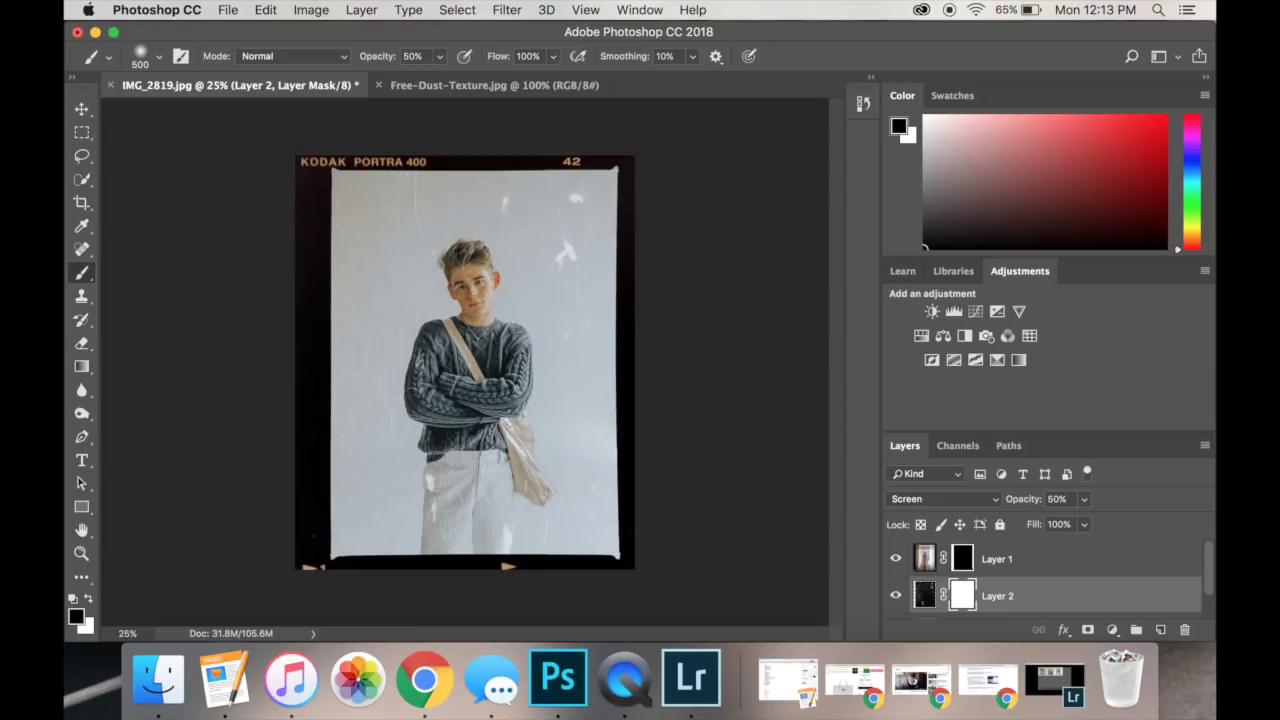
left_click(564, 259)
left_click(575, 198)
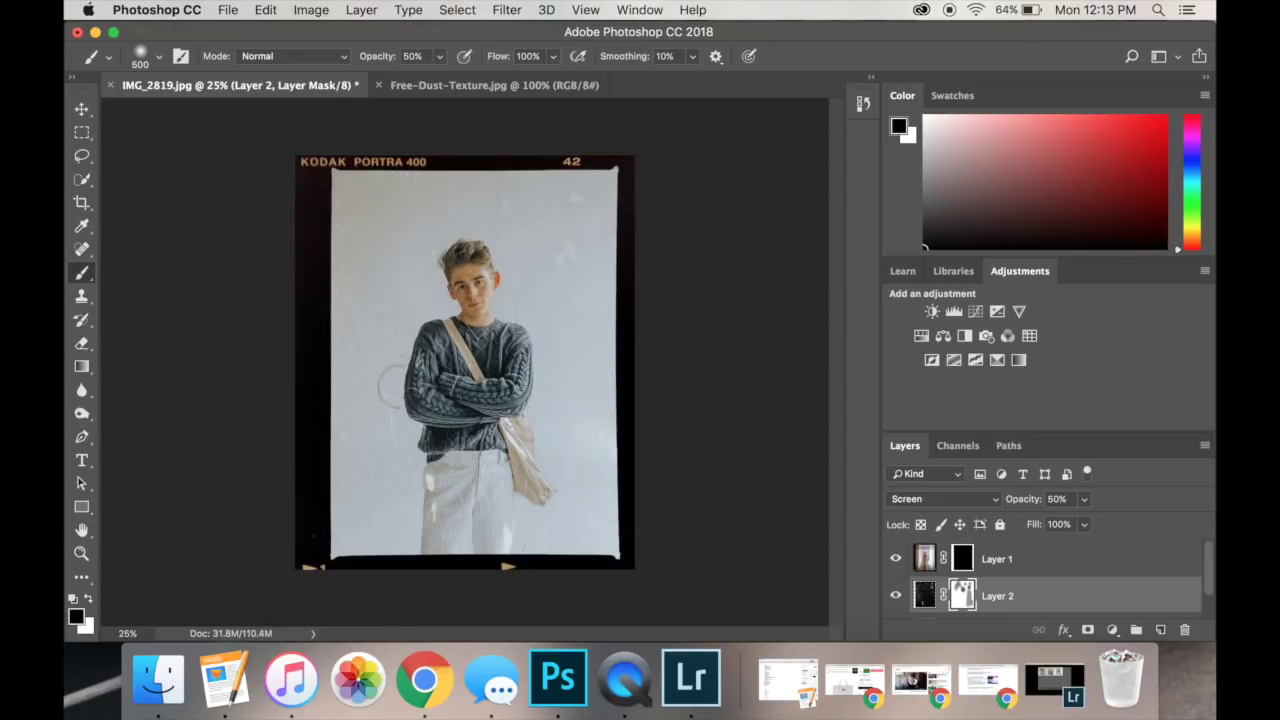
left_click(435, 505)
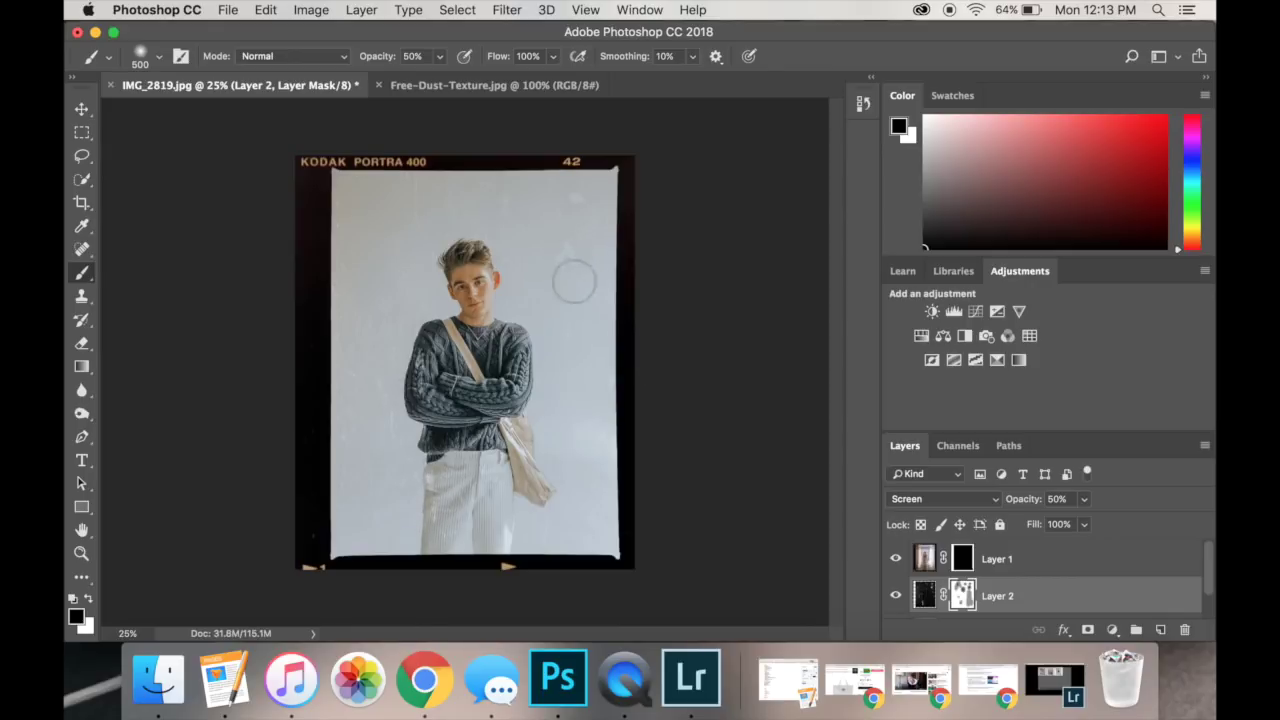
- Retouch the mark on the man's cheek on the Background layer with the Content-Aware Spot Healing Brush
scroll(990, 568, "down", 2)
left_click(965, 601)
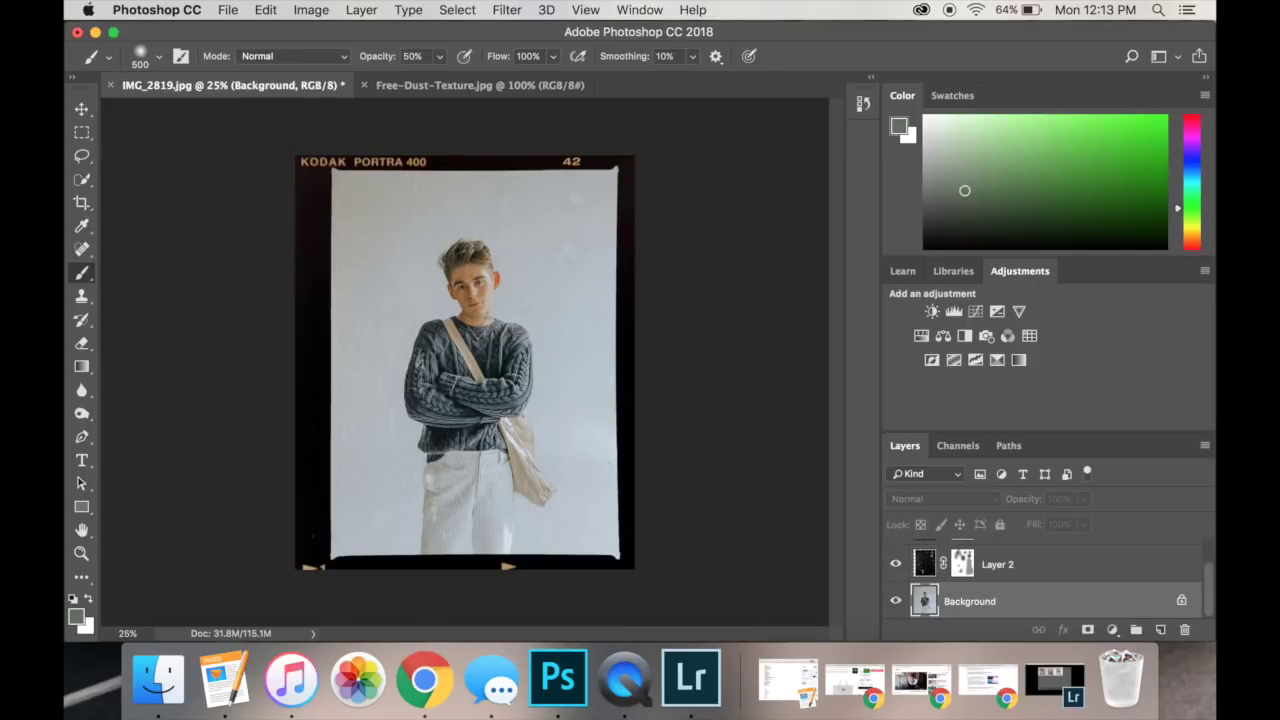
scroll(458, 332, "up", 4)
scroll(473, 376, "up", 5)
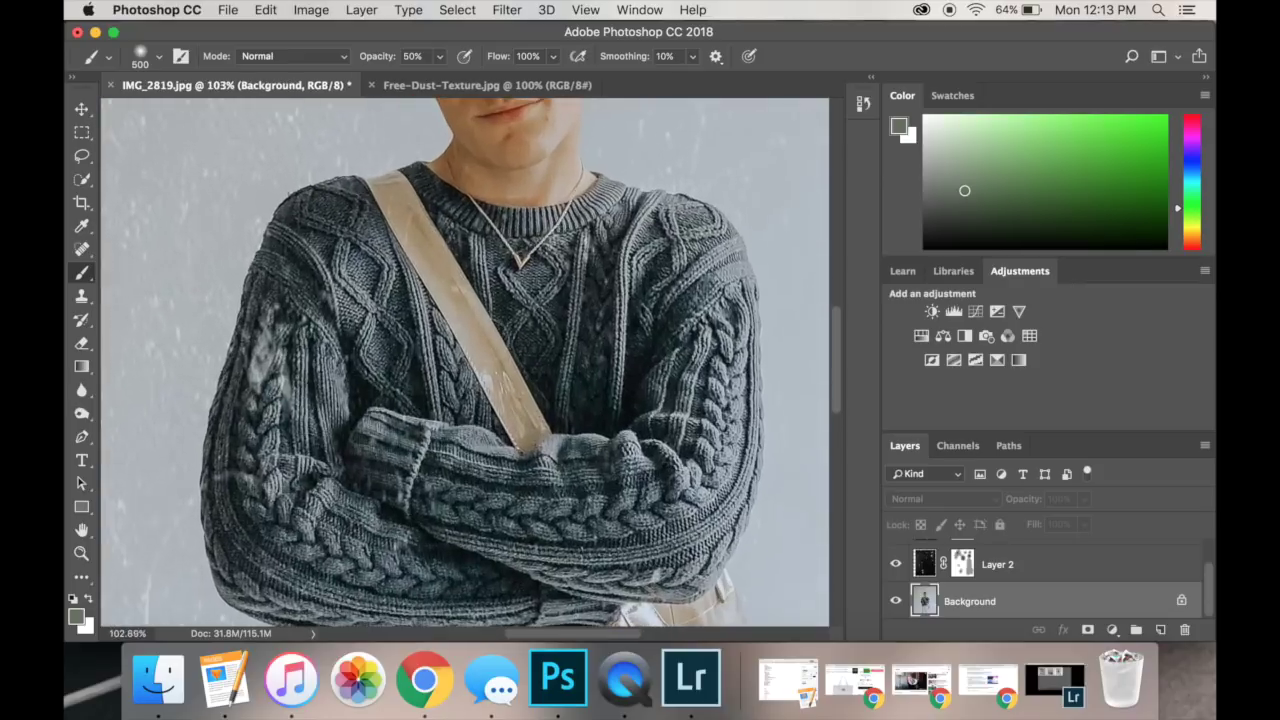
scroll(470, 360, "up", 5)
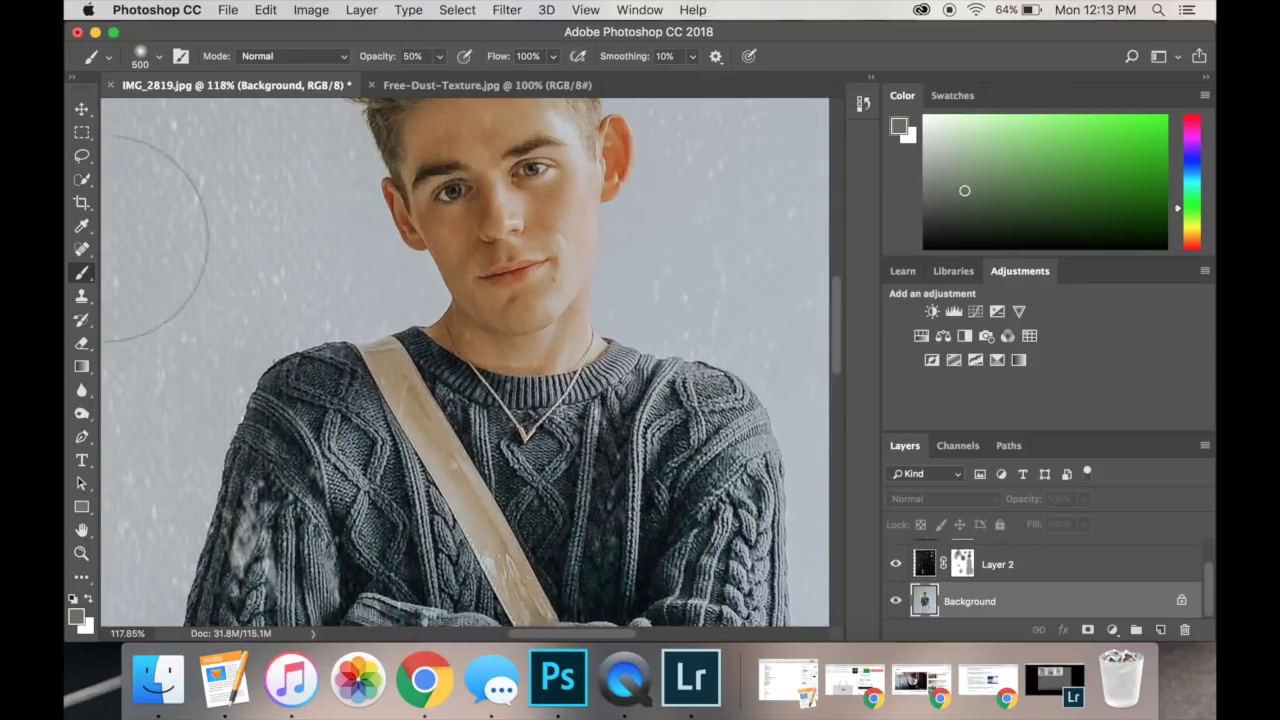
key("j")
left_click(560, 234)
scroll(560, 234, "down", 5)
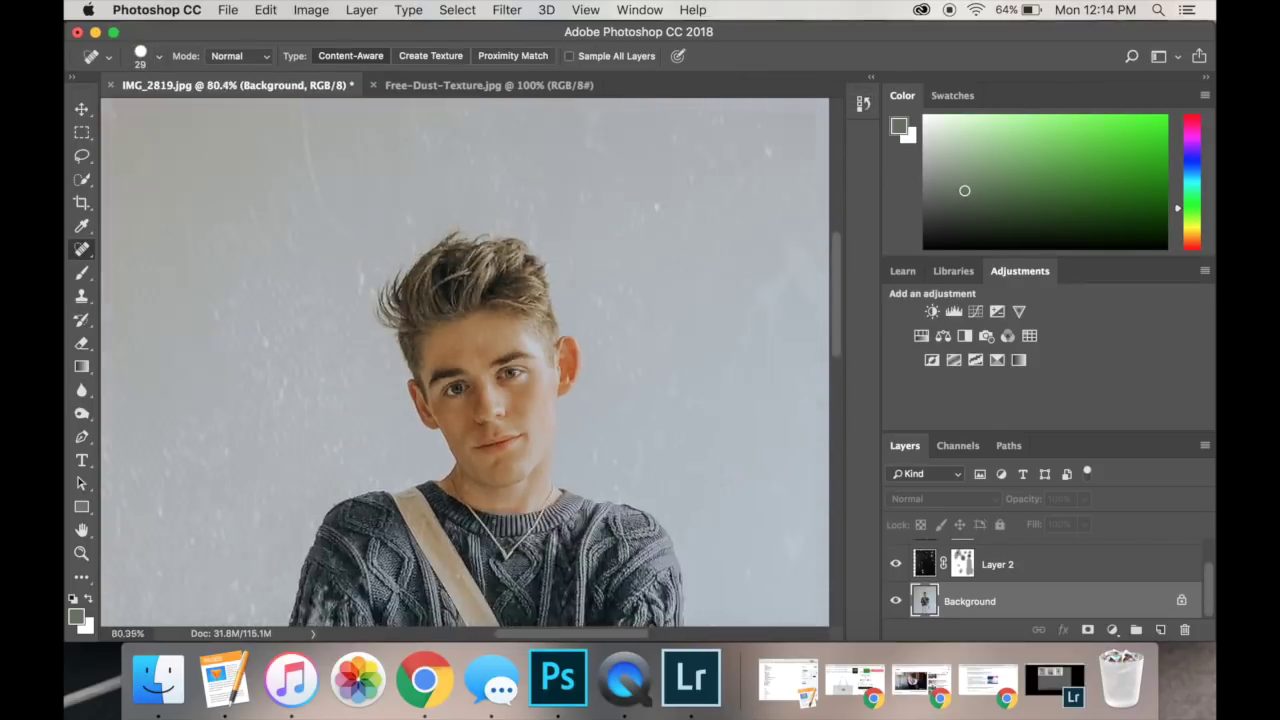
- Flatten the portrait photo's layers into the background and save the finished image
key("v")
right_click(1030, 564)
left_click(1085, 578)
left_click(228, 9)
left_click(289, 205)
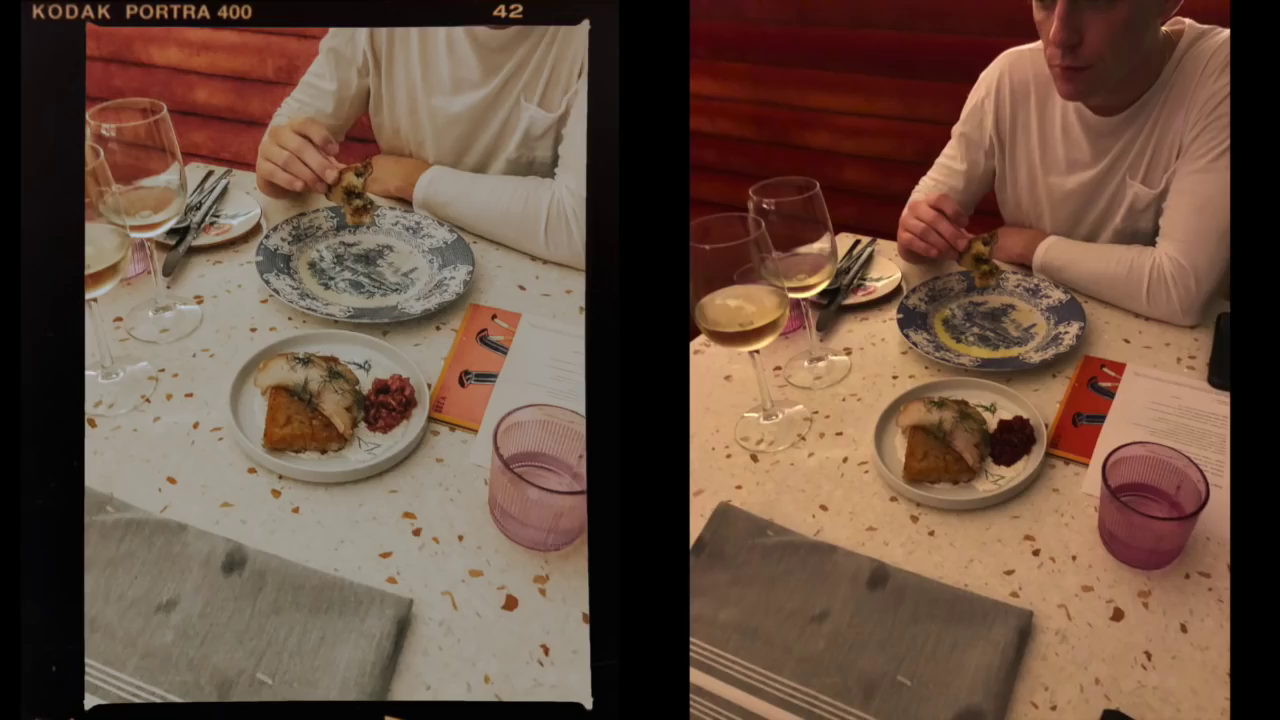